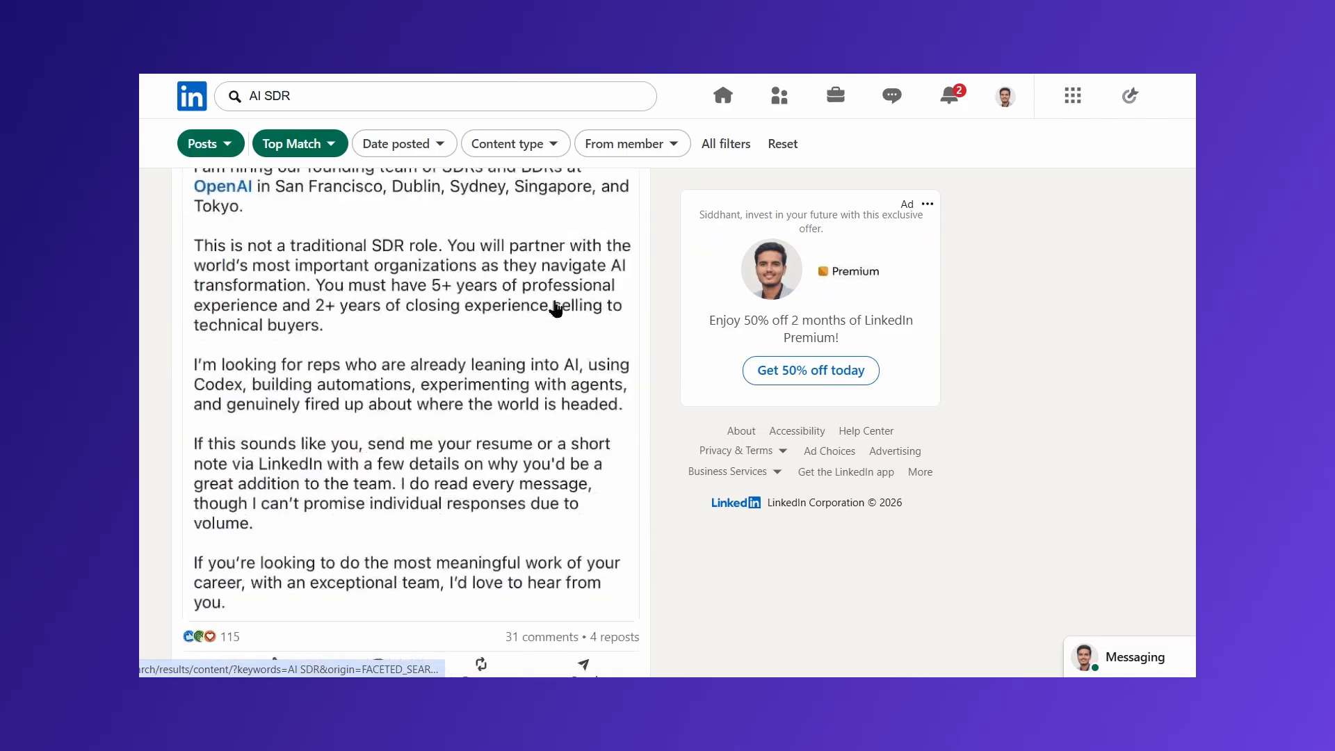
Step: Copy the link to a post in the LinkedIn search results for "AI SDR"
scroll(570, 545, "down", 1)
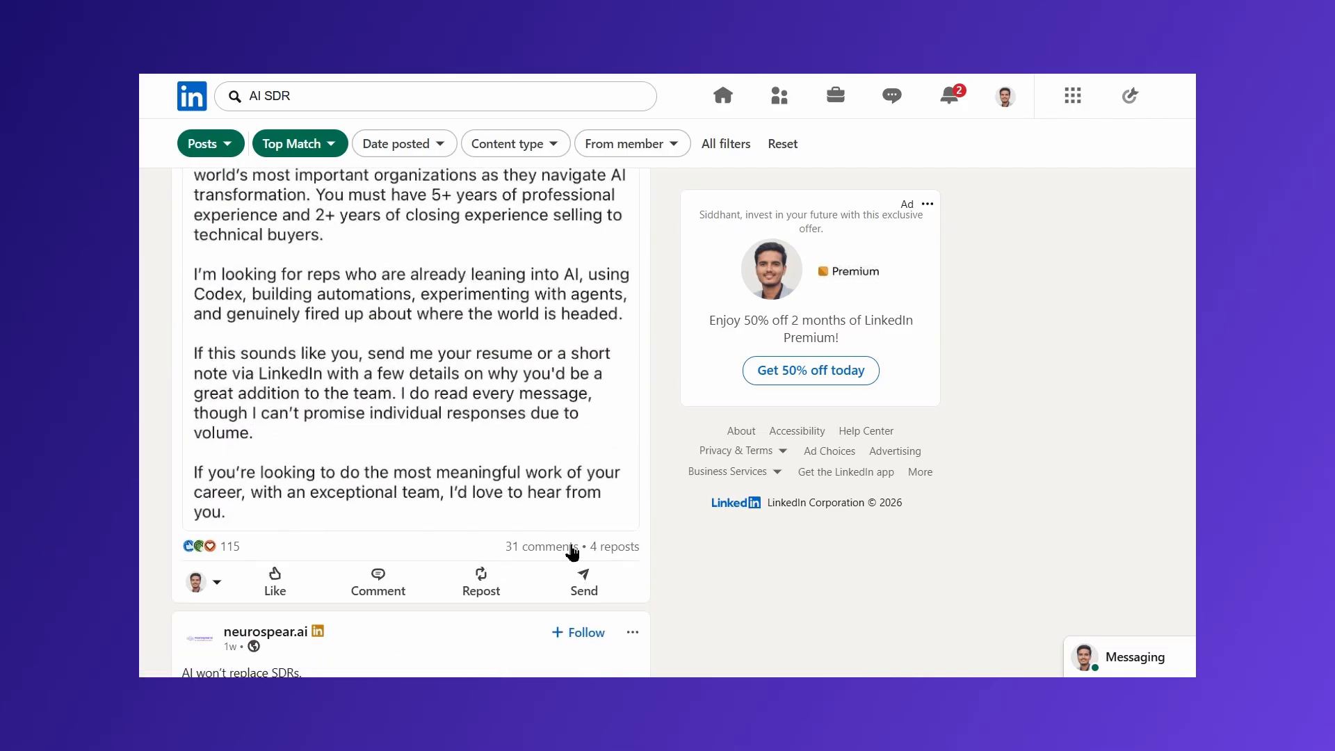
scroll(605, 500, "up", 5)
left_click(631, 430)
left_click(546, 526)
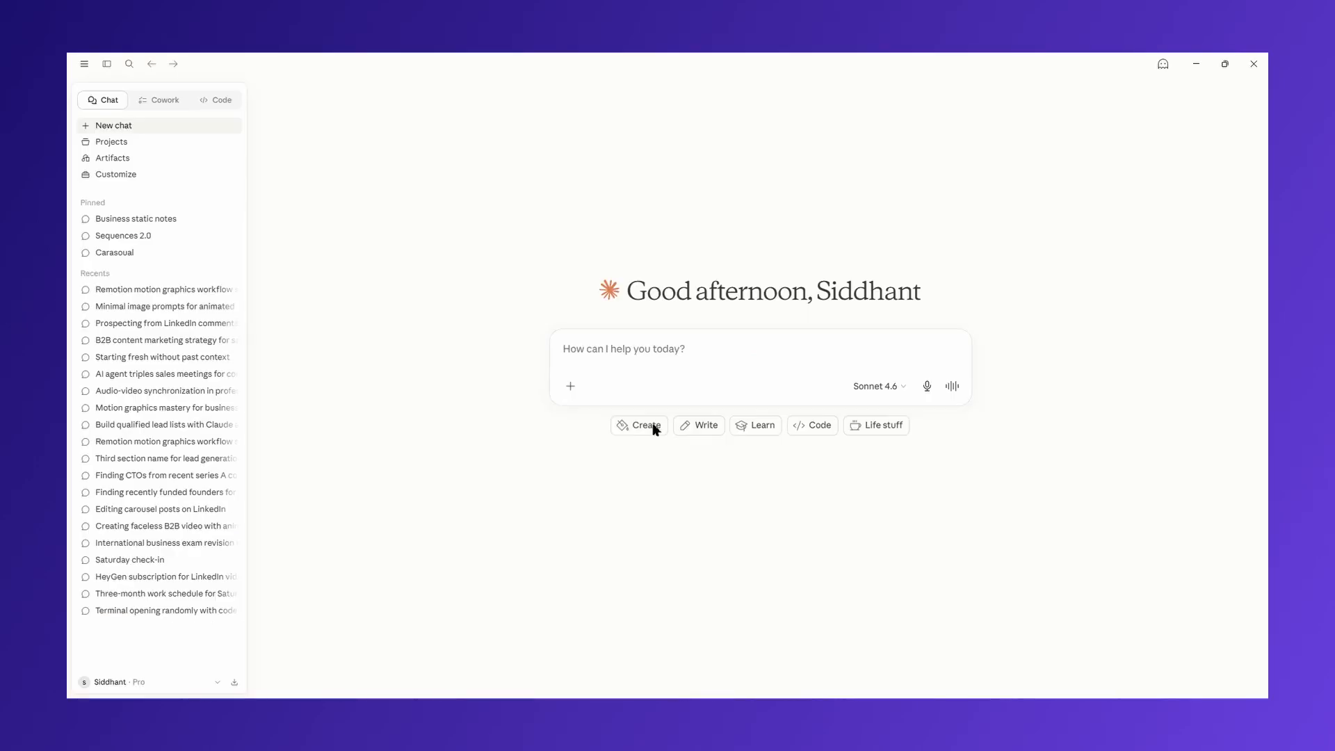
Step: Switch to Claude and write a prompt with the copied post URL, asking to pull everyone who commented and enrich their profiles
left_click(635, 356)
type("Here is linkdin post URL :")
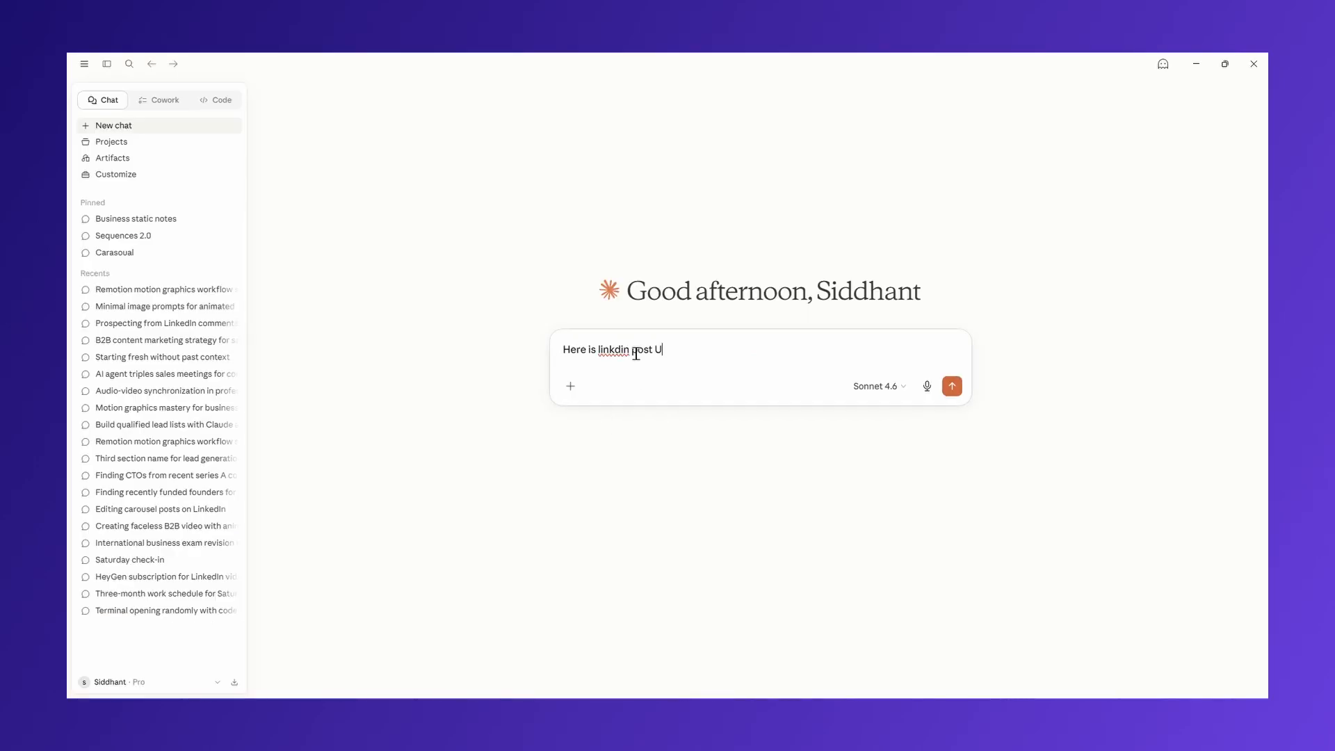
key("ctrl+v")
type("Pull Everyone who commented. enrich their profiles. - name")
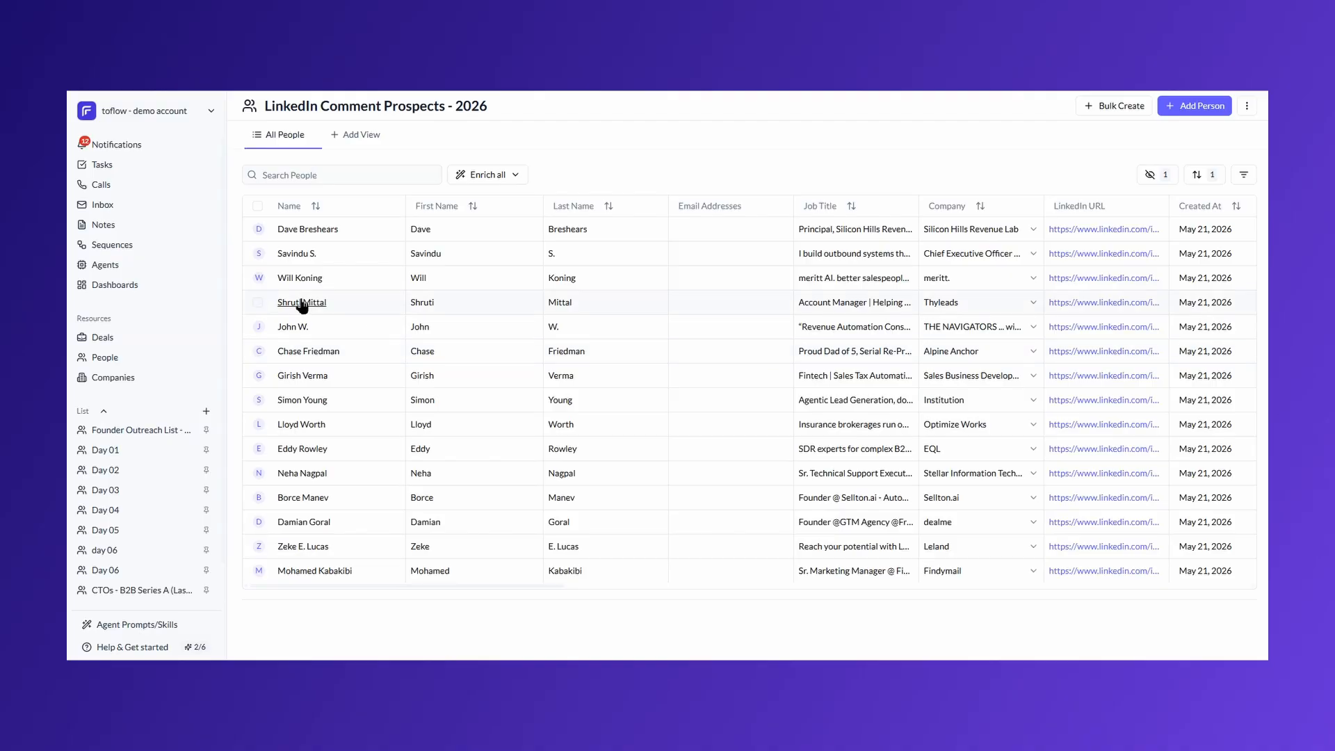
Step: In toflow's LinkedIn Comment Prospects - 2026 list, open a prospect's record and view its activity
left_click(301, 304)
left_click(307, 381)
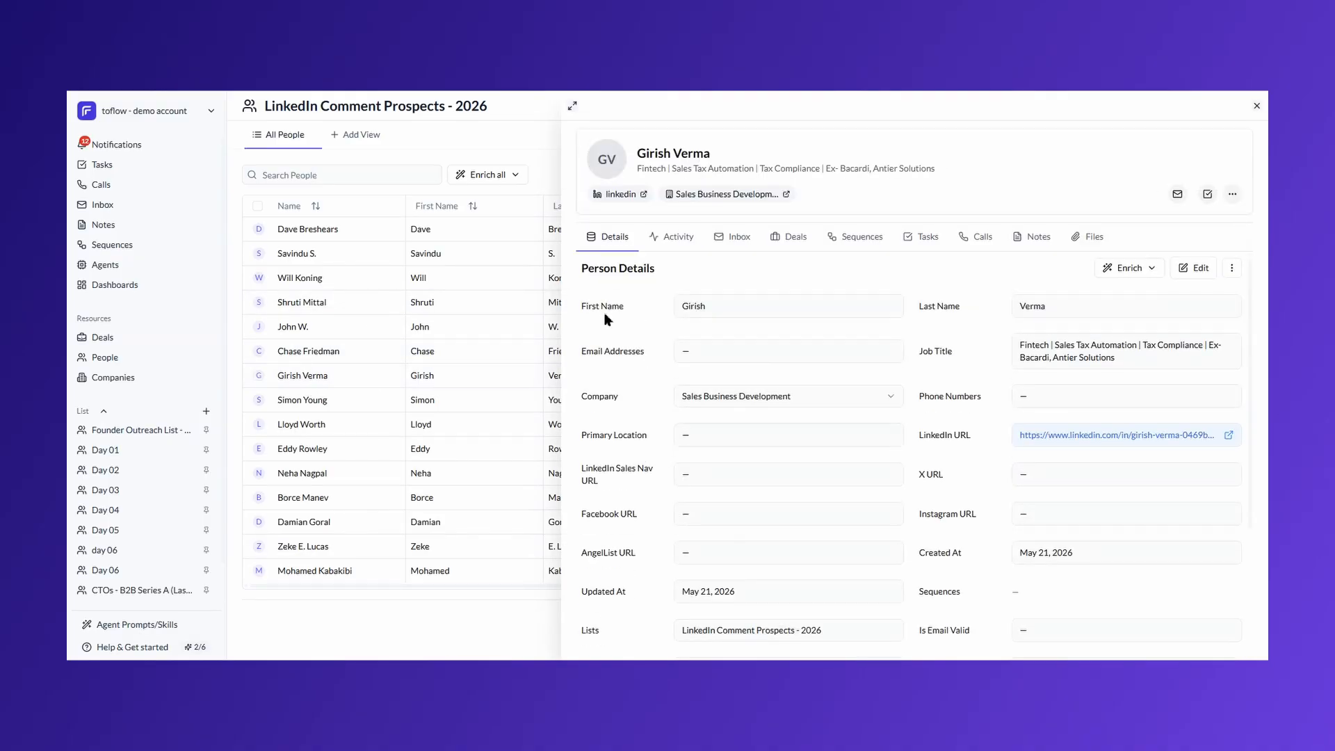
left_click(678, 236)
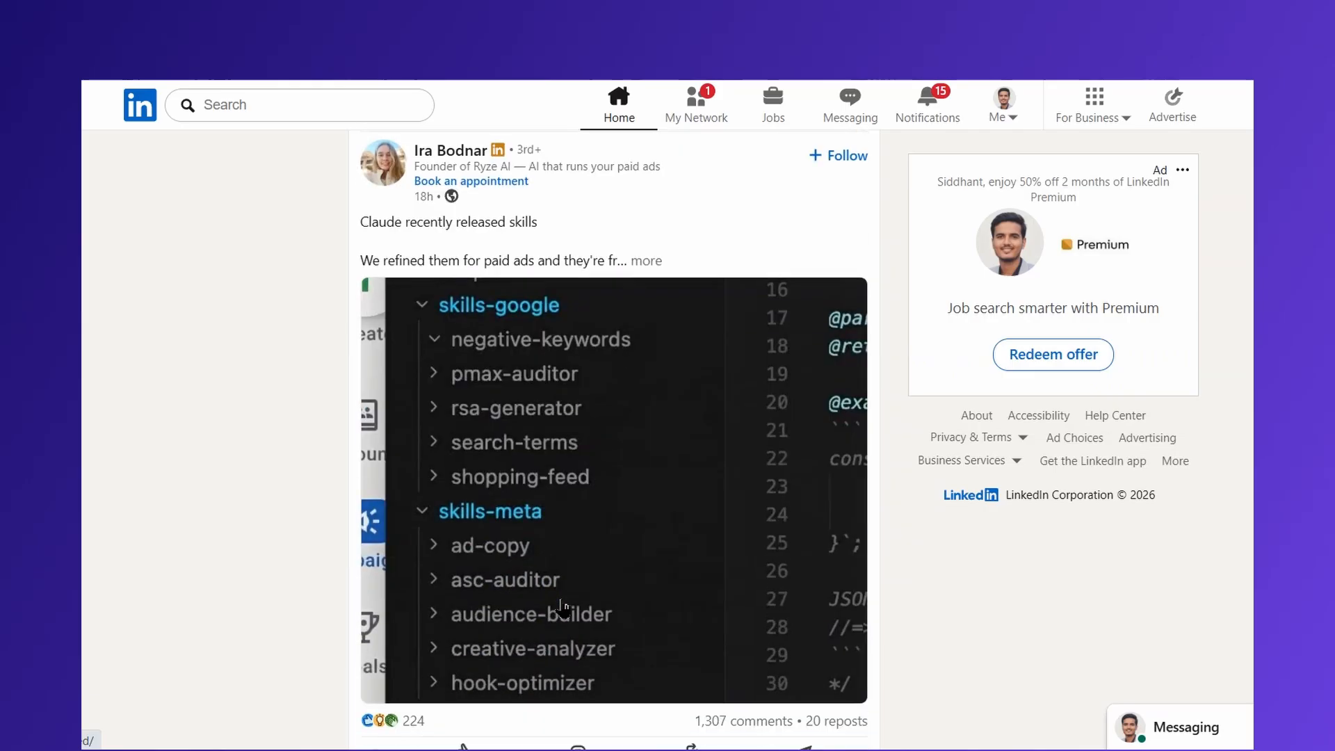
Step: Find the 2026 AI in Sales Playbook post in the LinkedIn feed and post the comment "playbook" on it
scroll(556, 598, "down", 15)
scroll(564, 608, "down", 20)
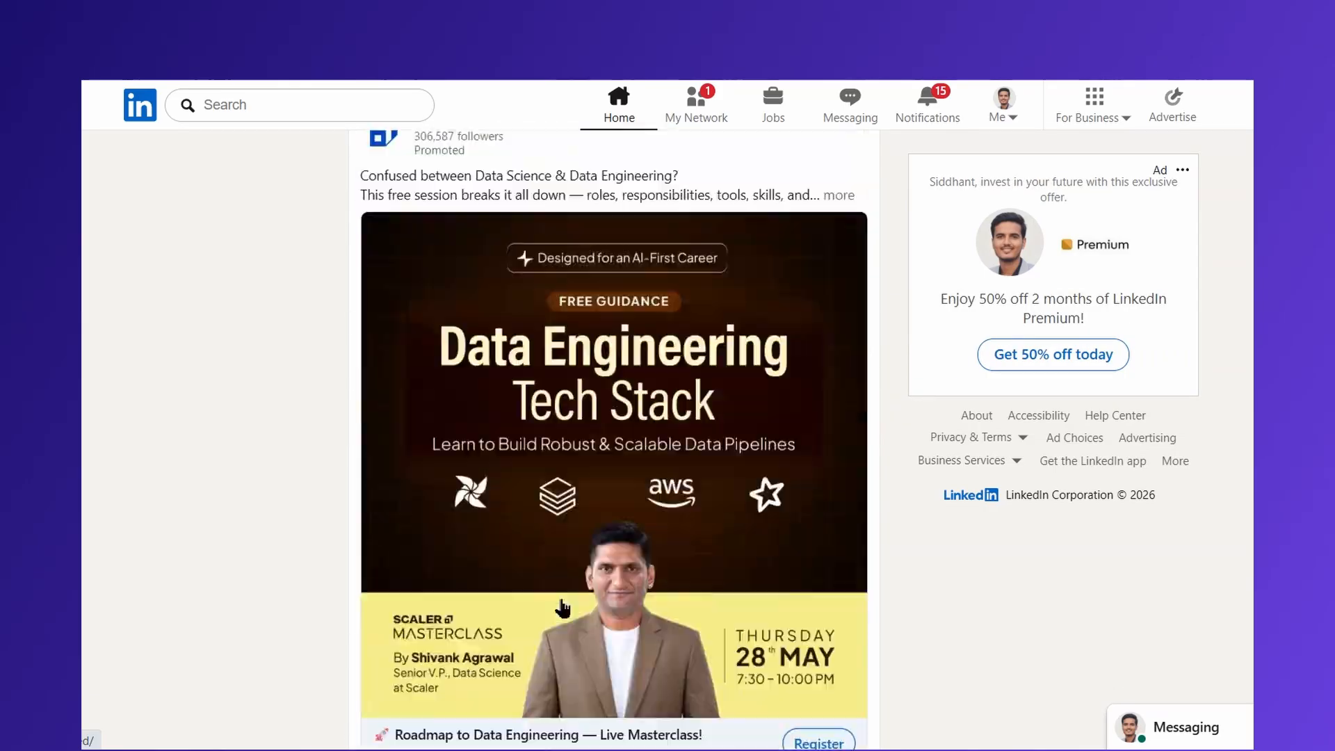
scroll(320, 491, "down", 10)
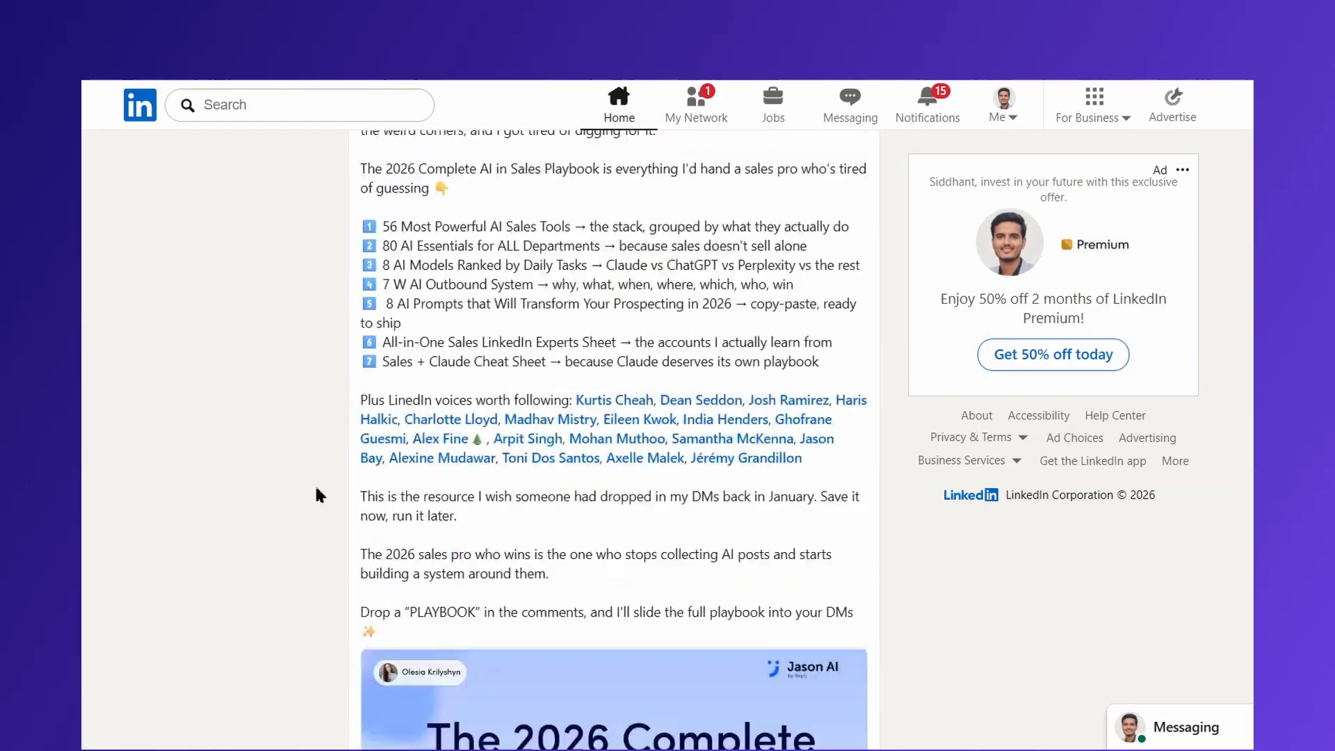
left_click(577, 555)
type("playbook")
left_click(837, 641)
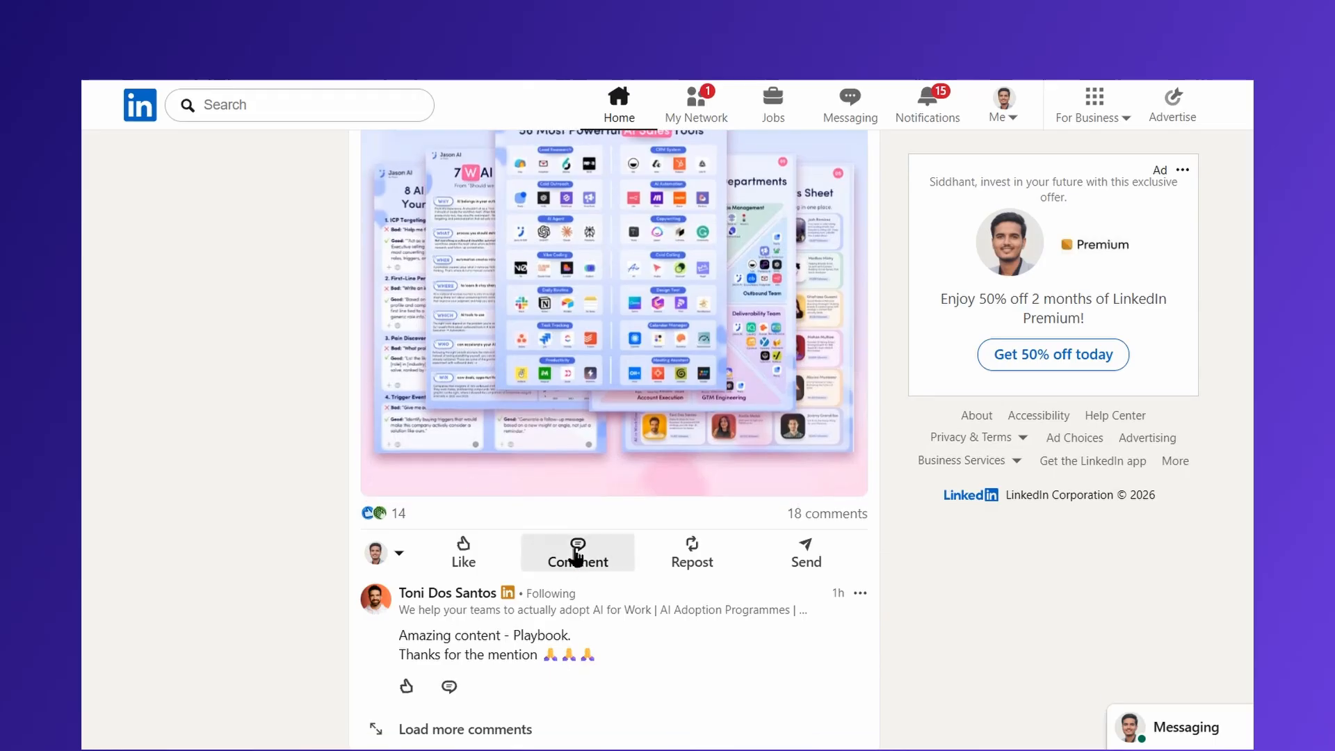
left_click(576, 554)
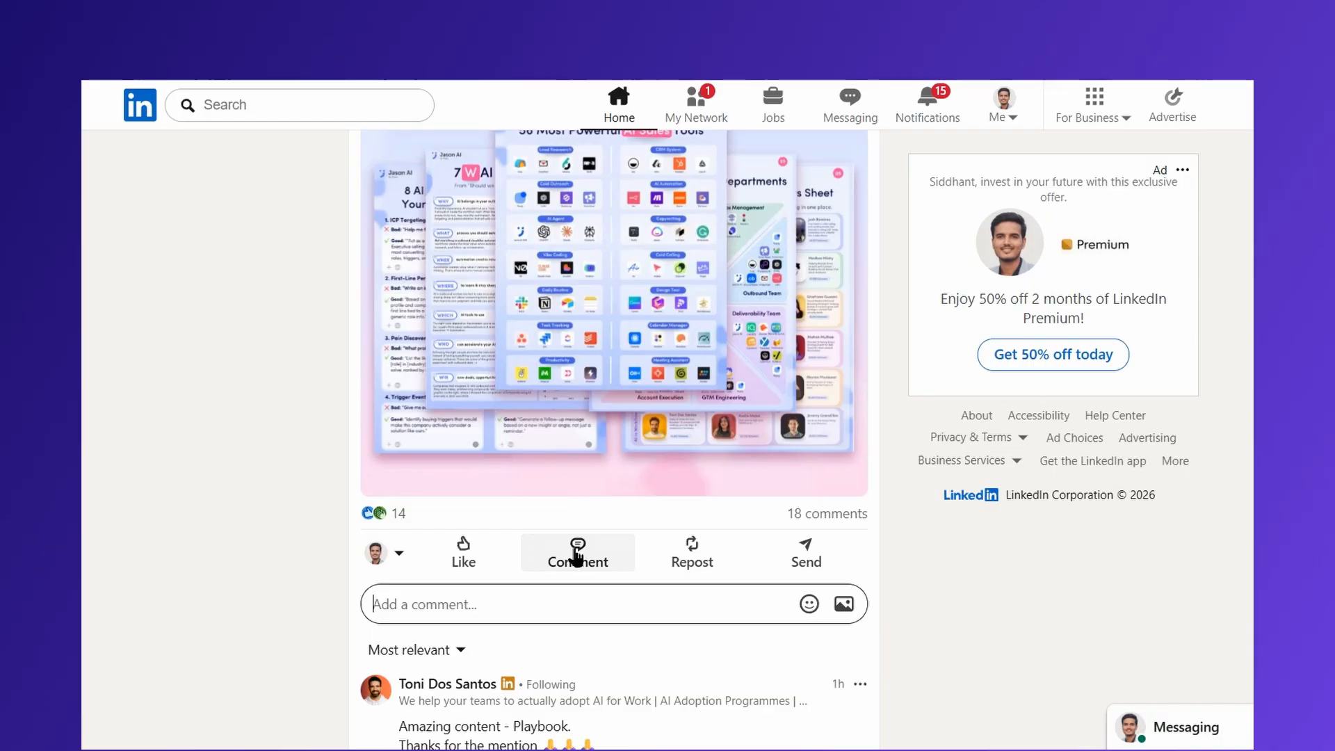
type("playbook")
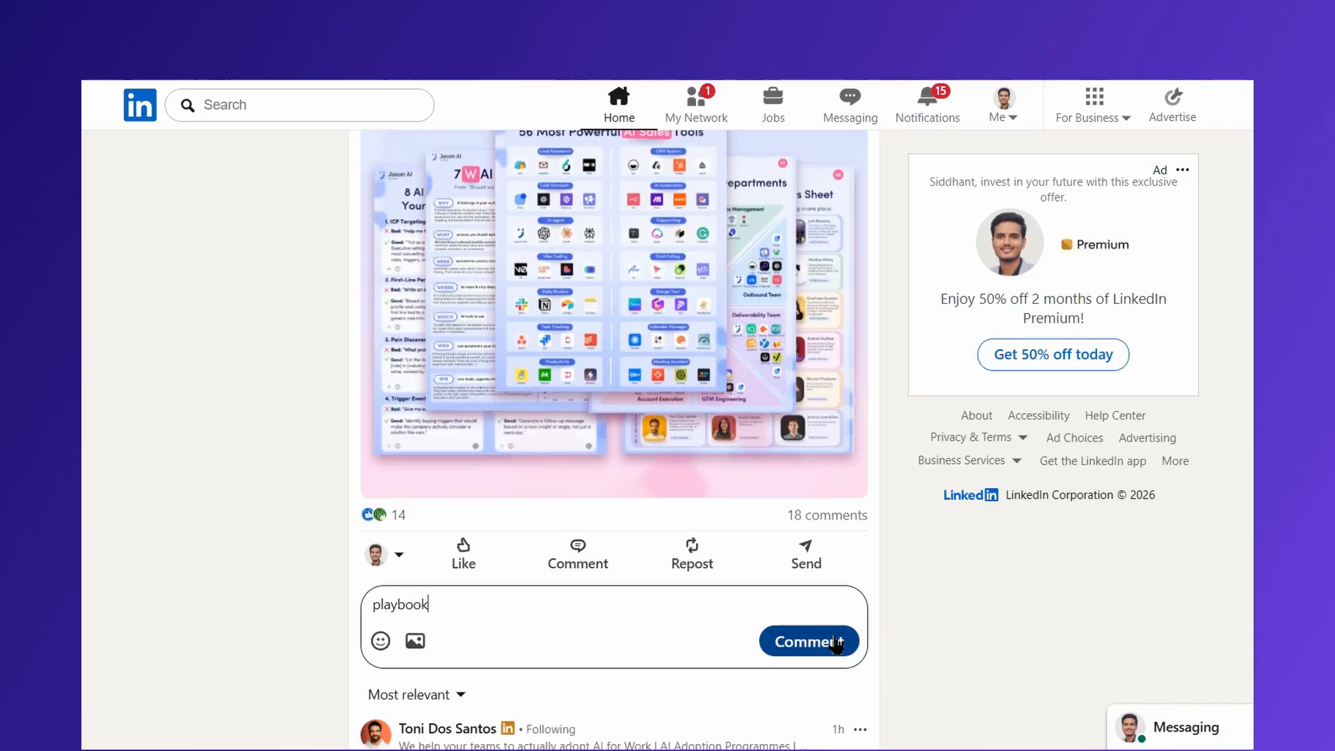
left_click(841, 639)
scroll(836, 637, "down", 2)
scroll(837, 638, "down", 5)
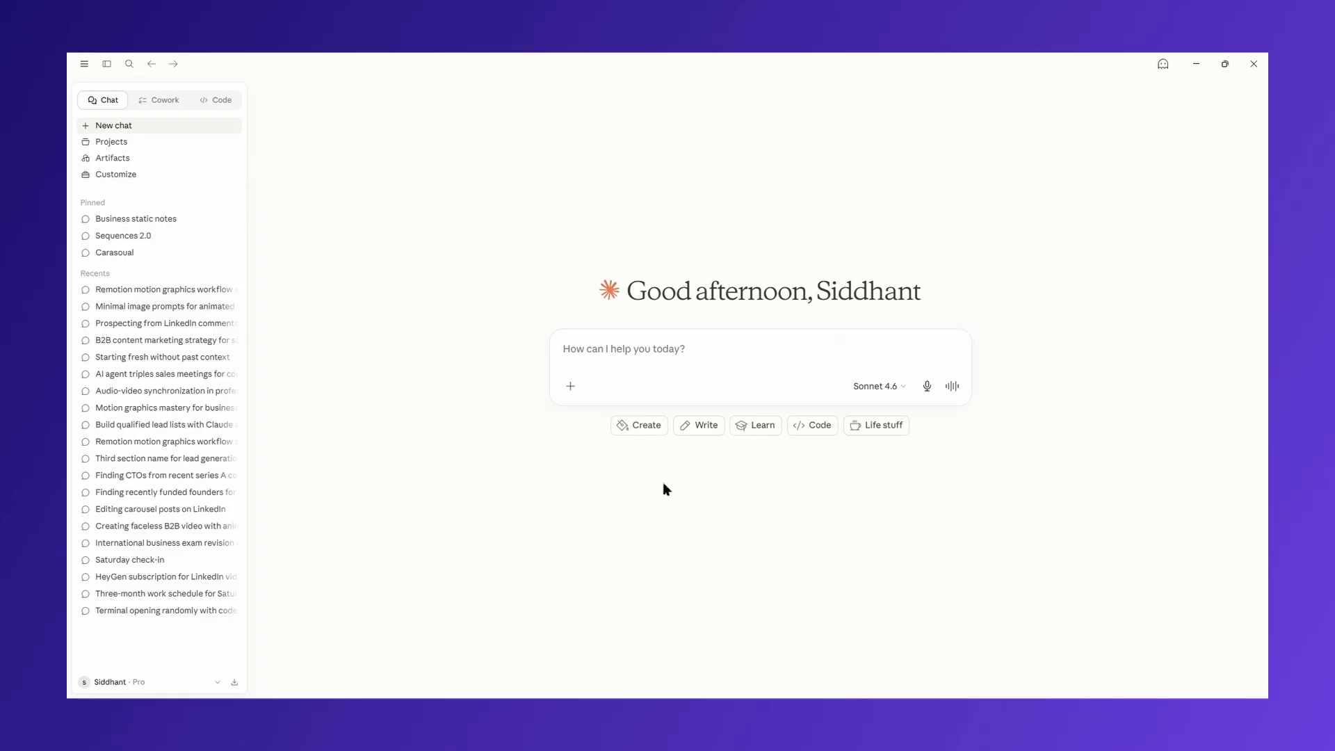
Step: In a new Claude chat, enter the LinkedIn post URL and ask to pull all commenters and enrich their name, job title and company
type("Here is linkdin post URL :")
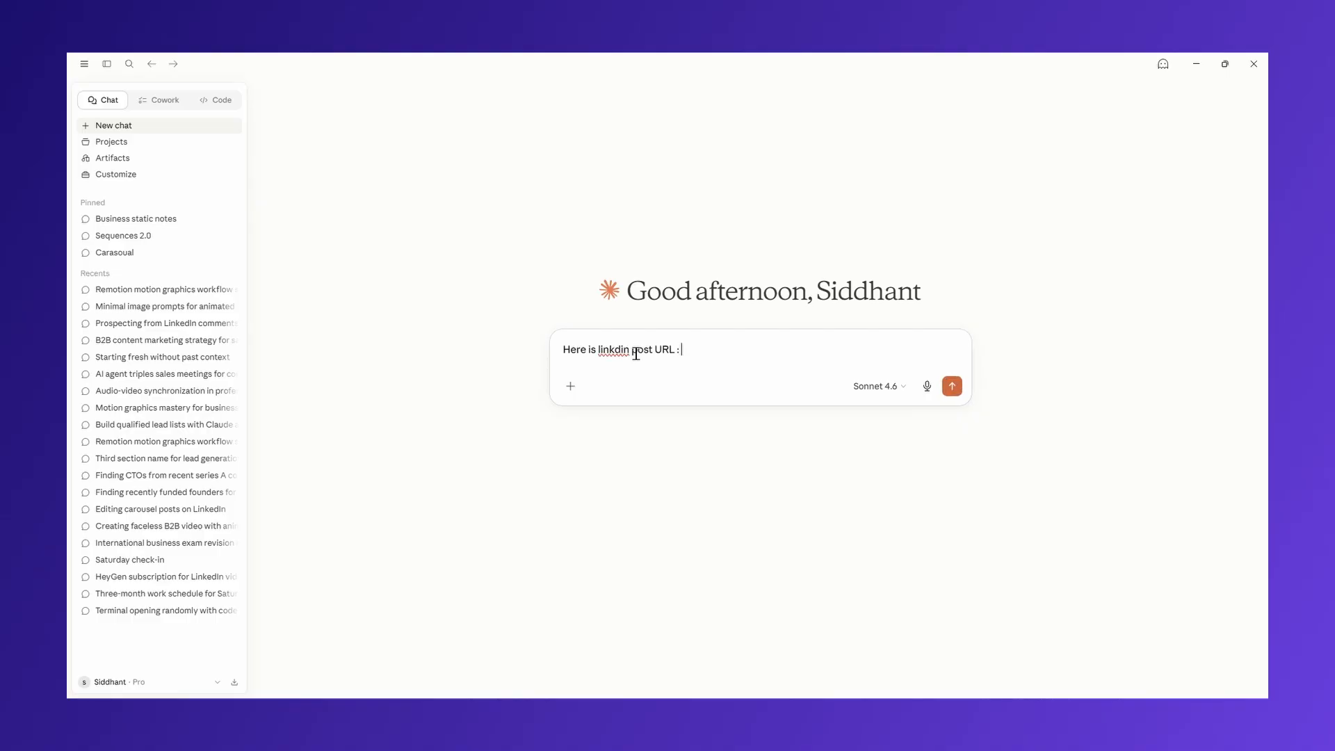
key("ctrl+v")
type("Pull Everyone who commented. enrich their profilw")
key("BackSpace")
type("es. - name")
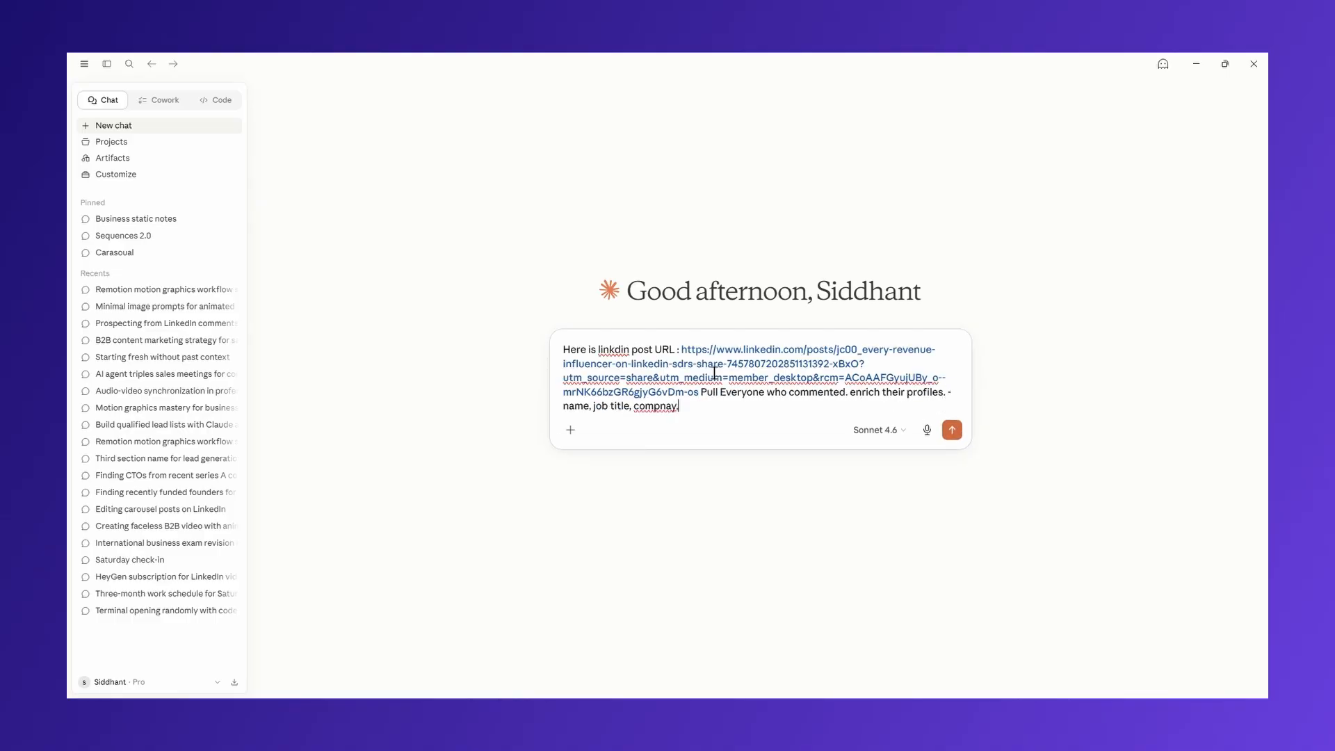
Step: Complete the prompt with adding everyone to a new toflow list "linkdIn comment prospects - 2026", send it and allow the Get LinkedIn Post Comments tool
type(" linkdIn comment prospects - 2026 and add them a")
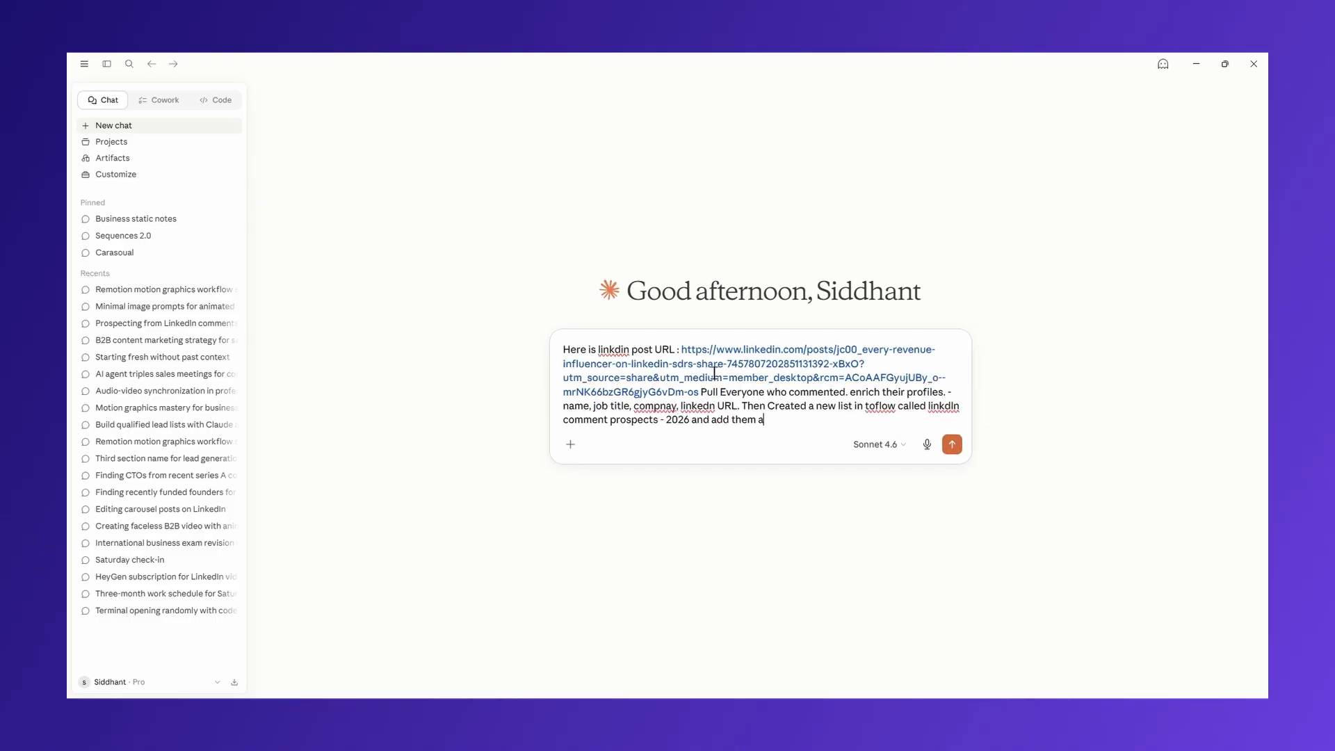
type("ll to it.")
key("Return")
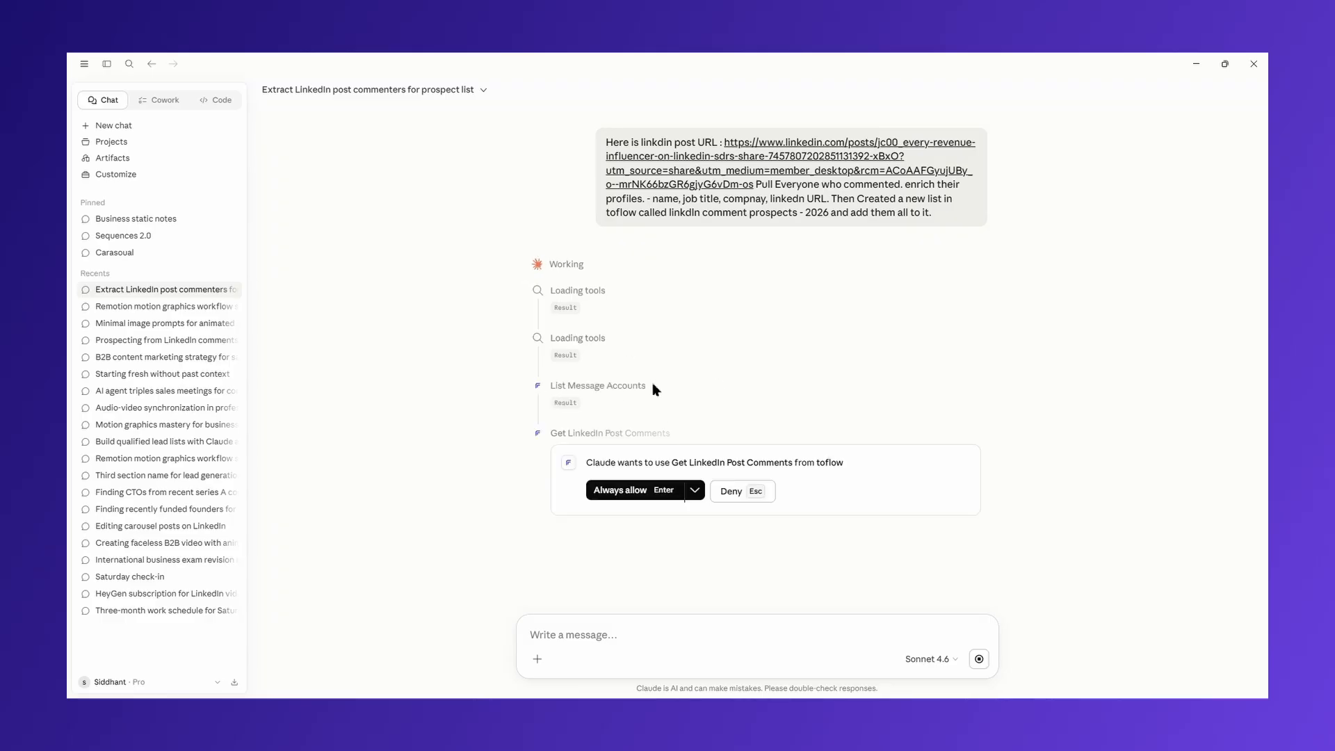
key("Return")
key("ctrl+b")
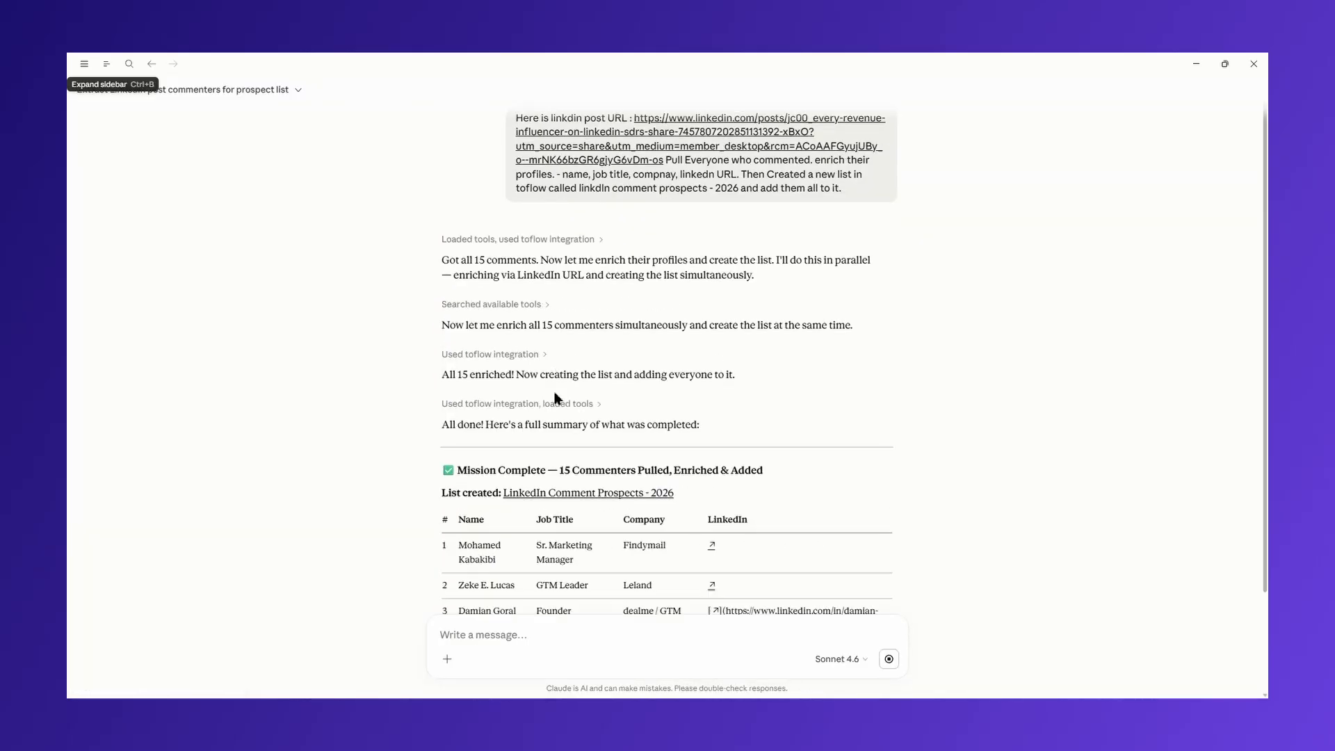
Step: Review Claude's commenter summary, open the linked LinkedIn Comment Prospects - 2026 list and view one prospect's record
scroll(556, 397, "up", 5)
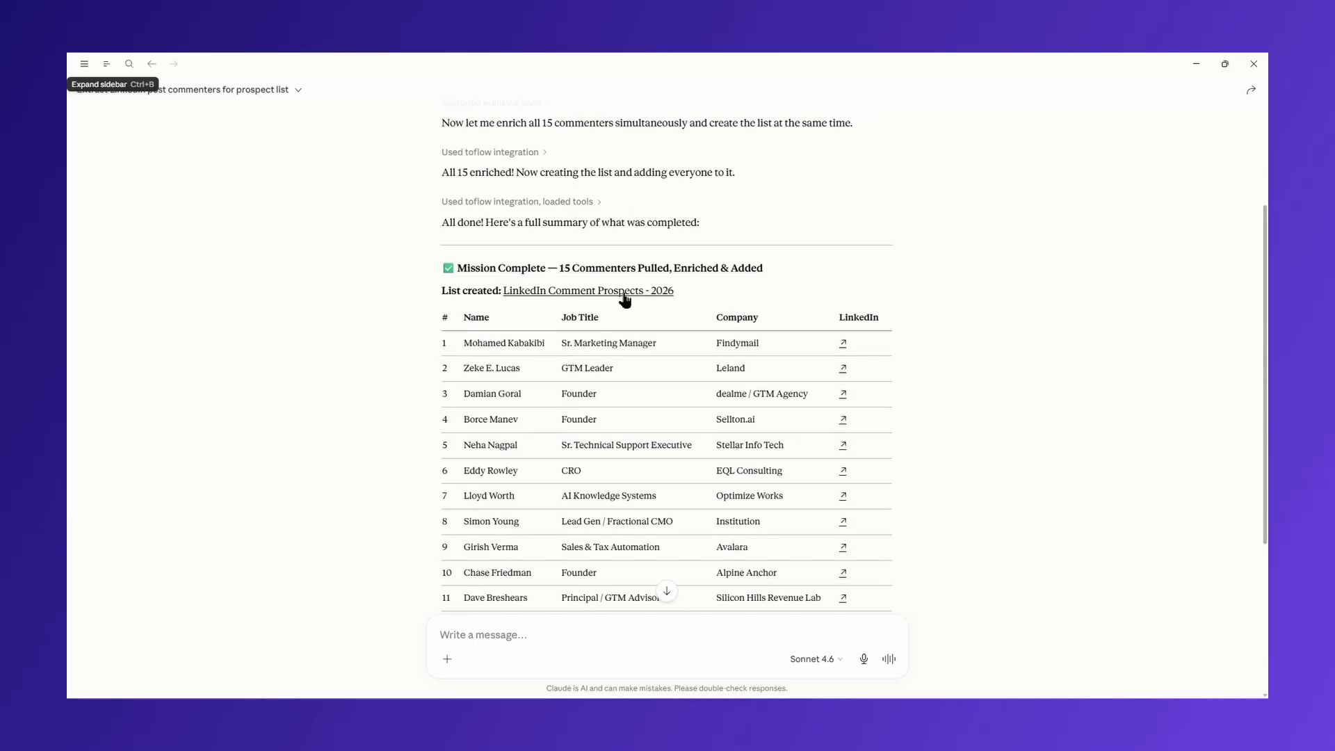
left_click(623, 294)
left_click(301, 303)
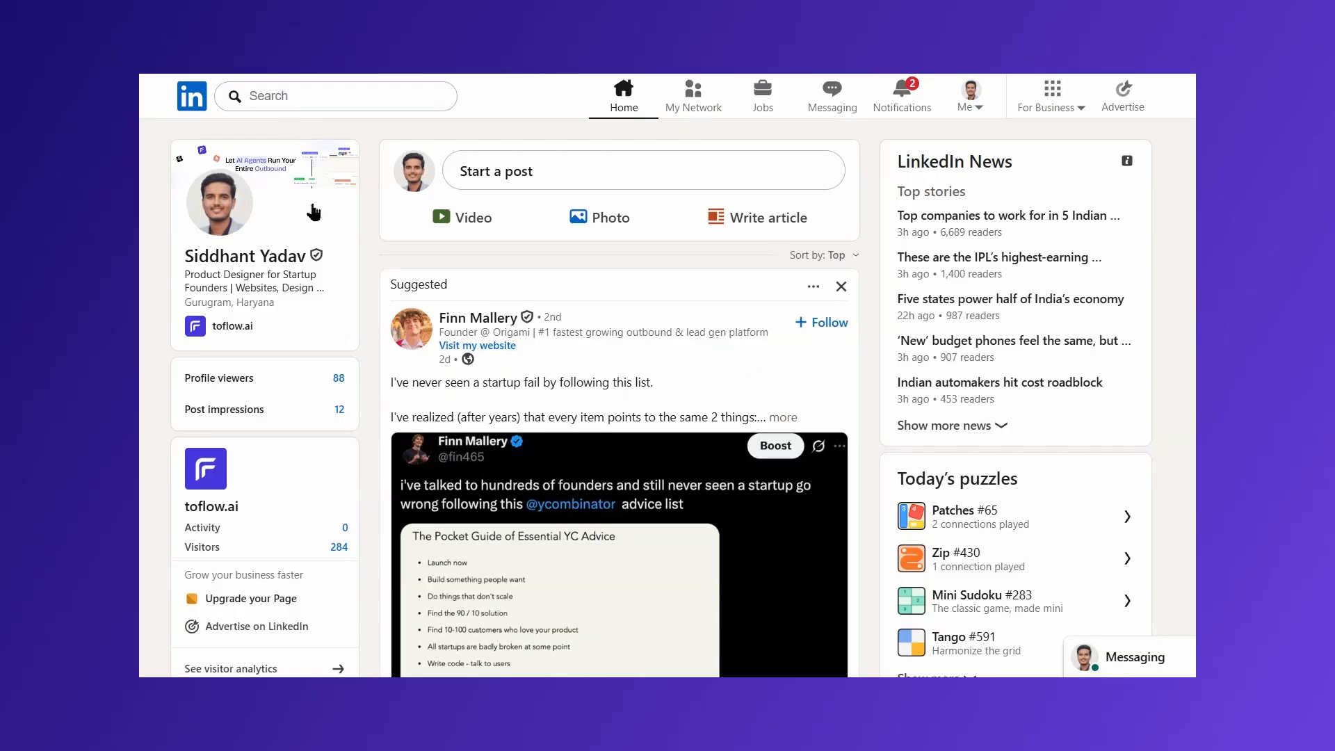
Step: Switch to LinkedIn and browse the home feed, examining the posts and their comment activity
scroll(447, 616, "down", 10)
scroll(447, 449, "down", 15)
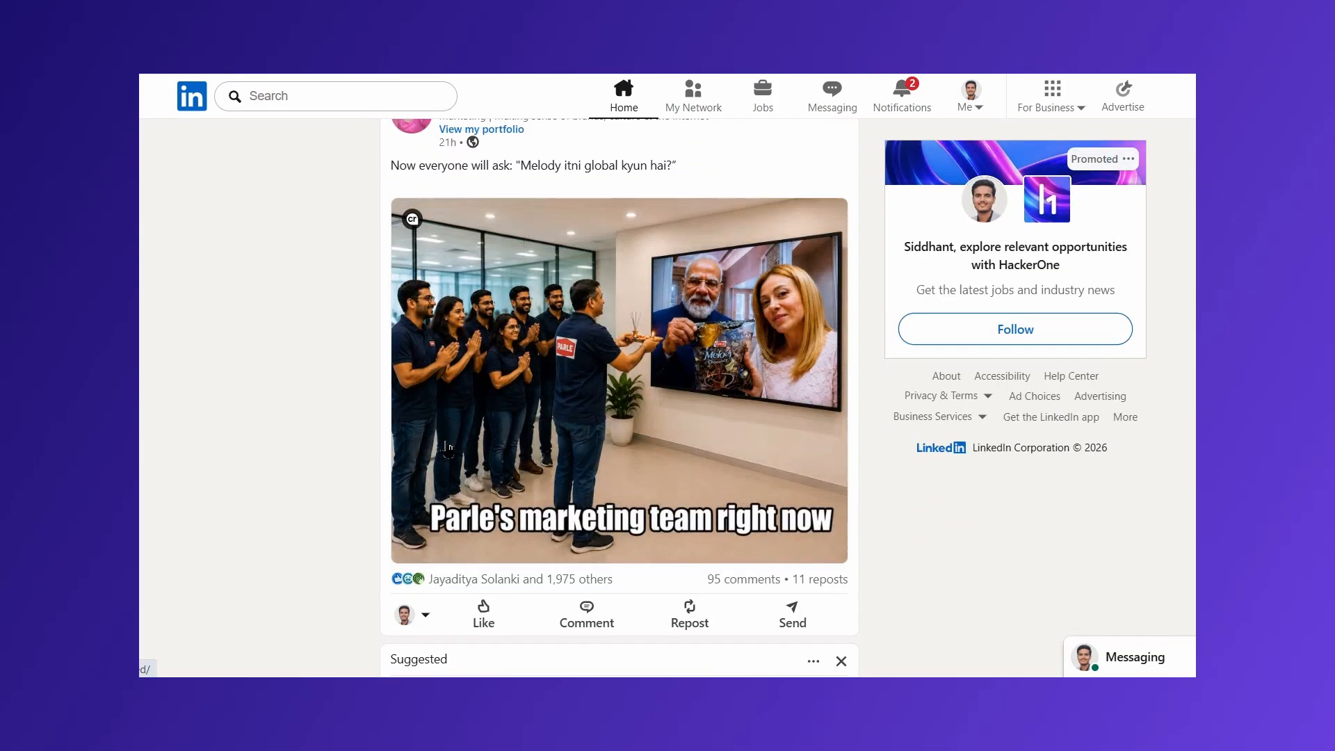
scroll(446, 448, "down", 15)
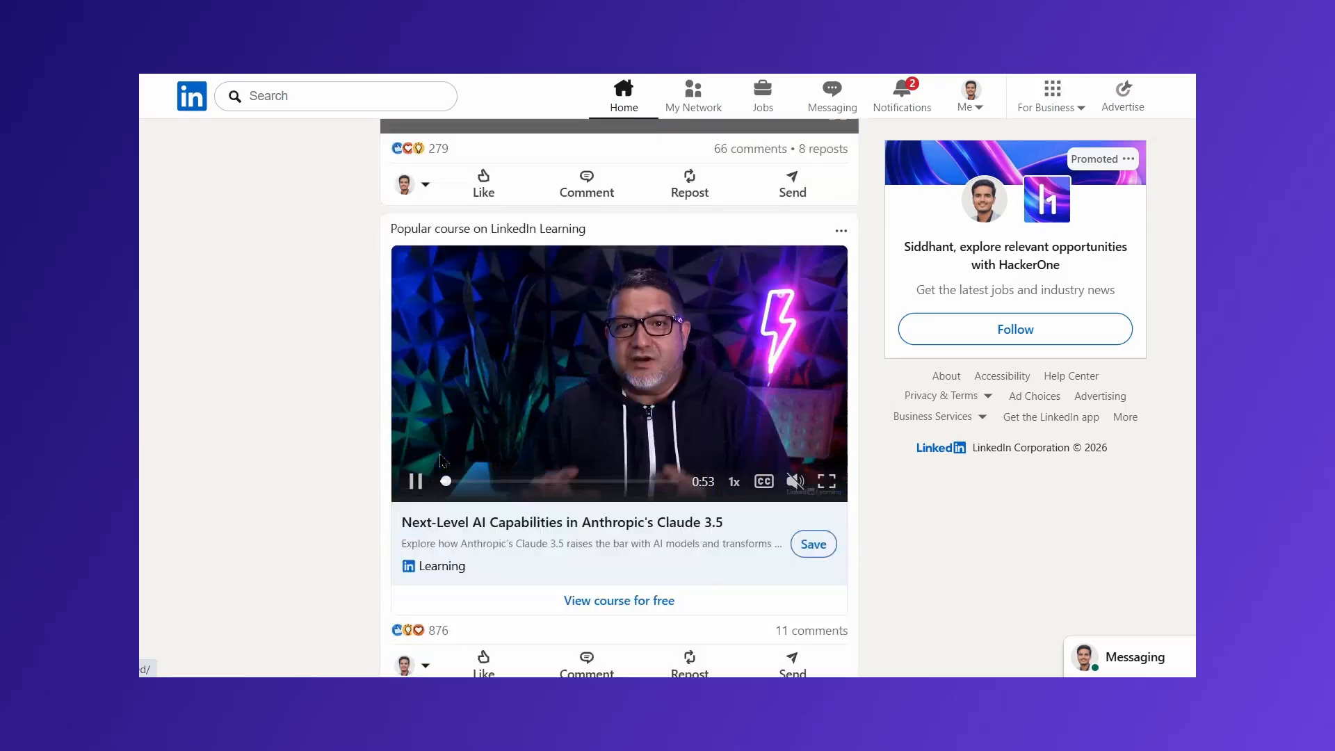
scroll(443, 460, "down", 8)
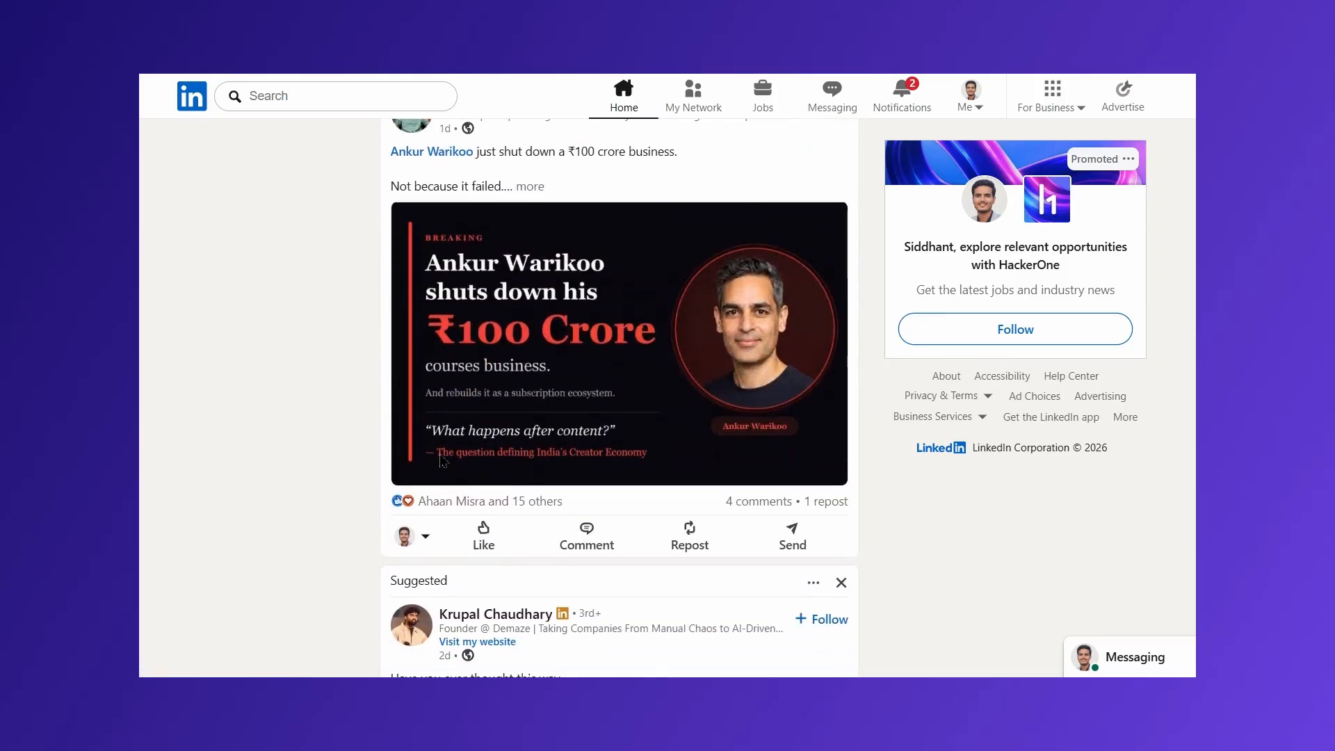
scroll(442, 460, "down", 3)
scroll(443, 460, "up", 1)
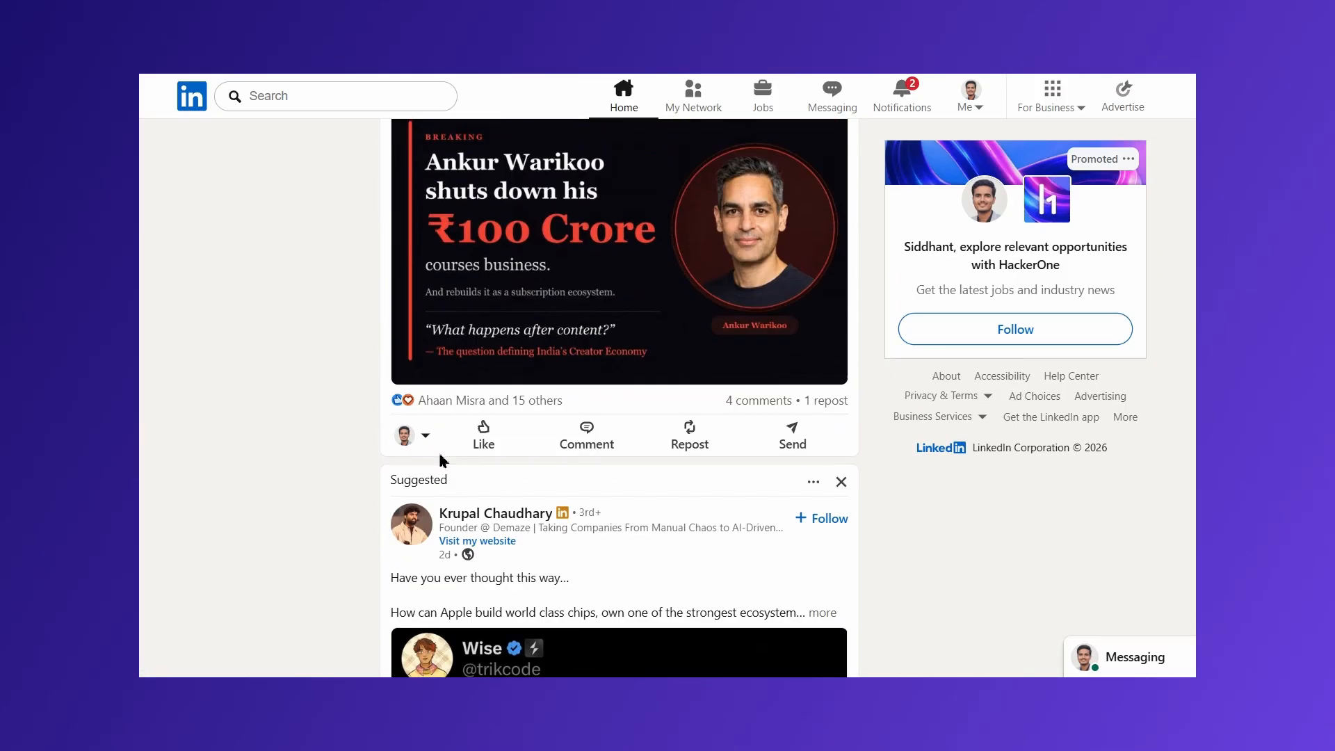
scroll(443, 458, "down", 3)
scroll(441, 459, "down", 20)
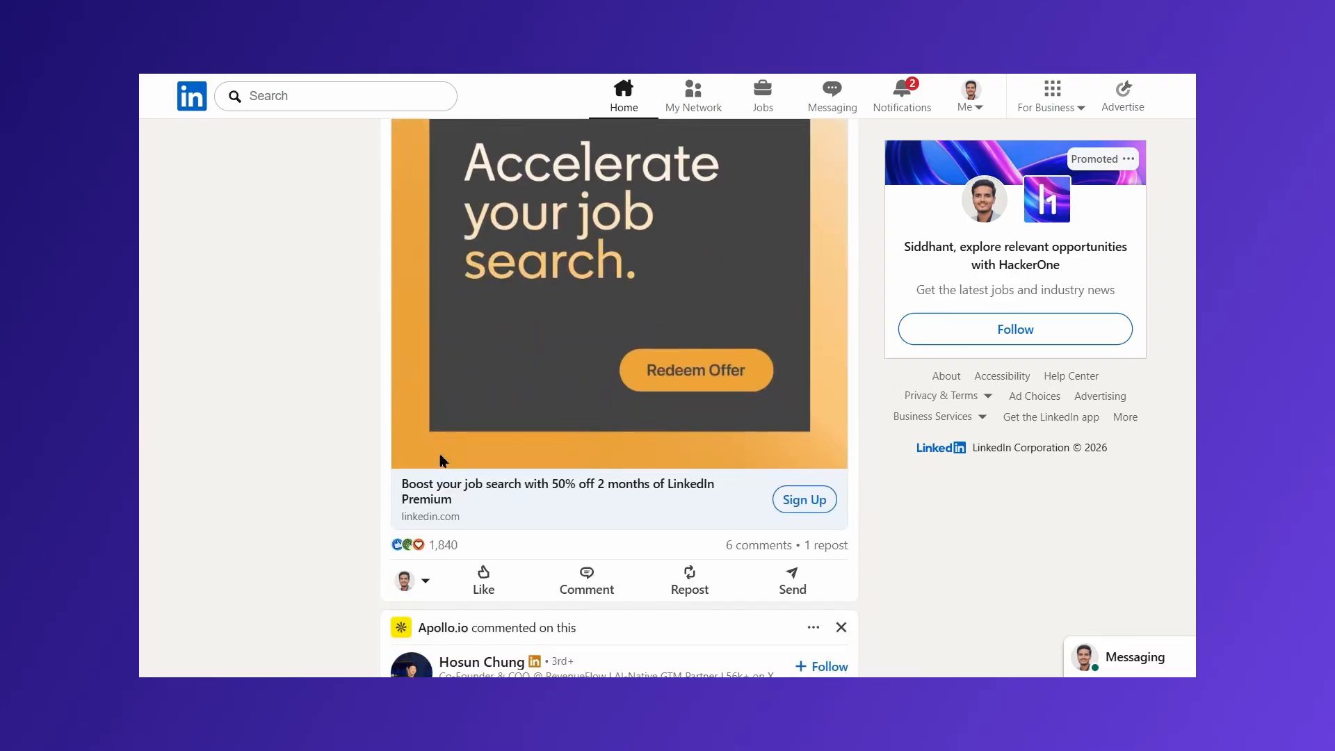
scroll(441, 460, "down", 20)
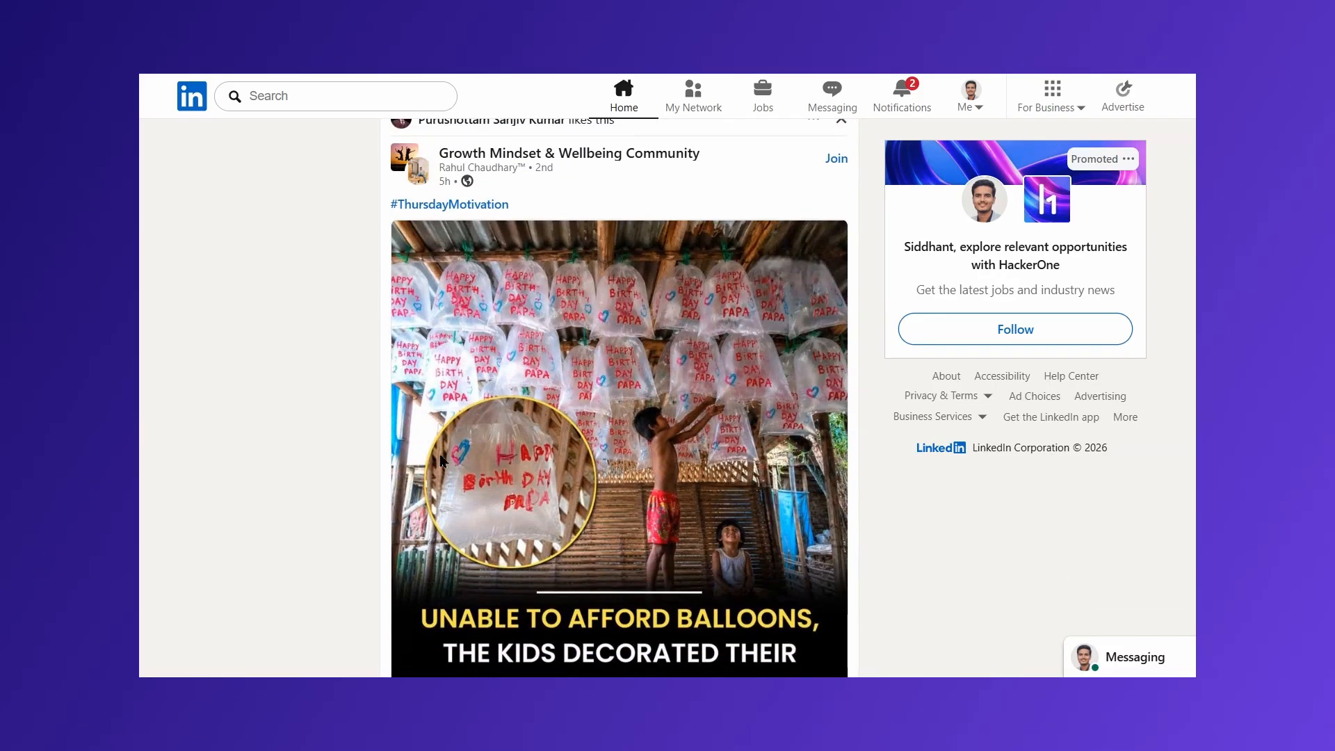
scroll(441, 460, "down", 12)
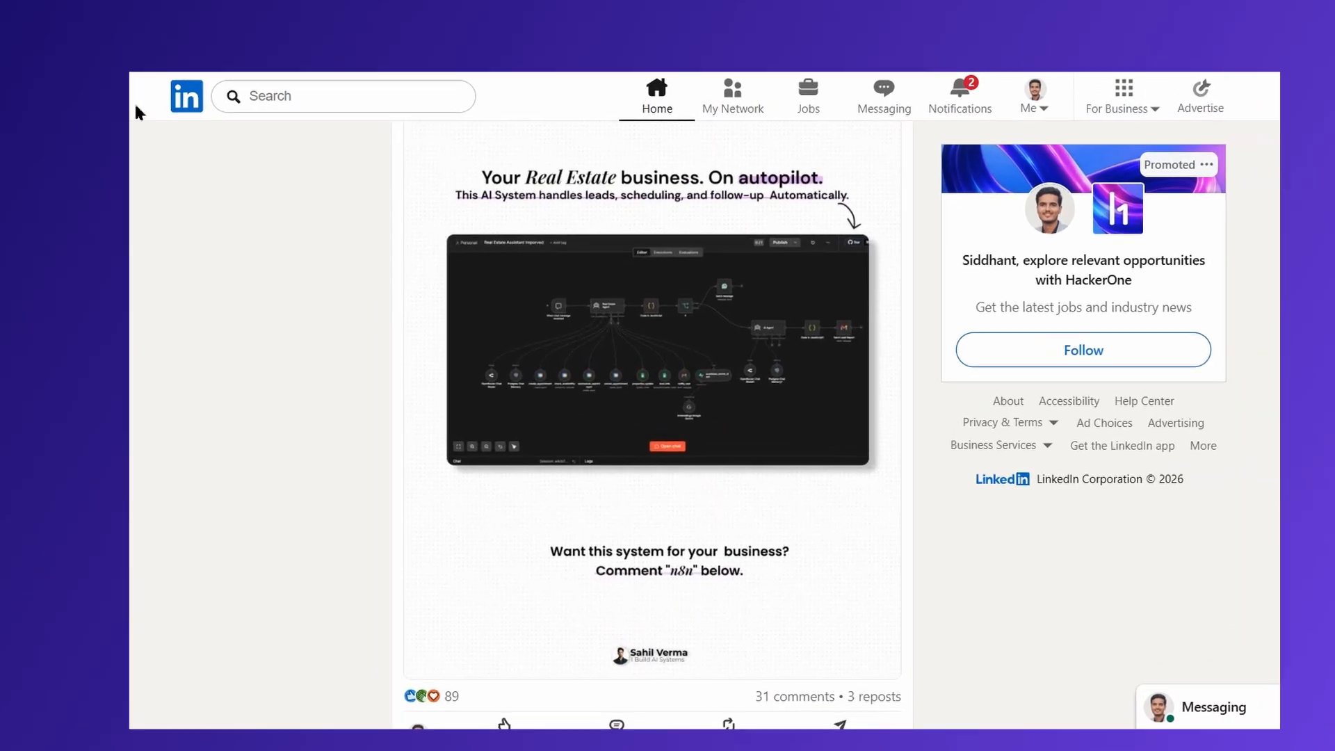
Step: Search LinkedIn for "AI SDR" and limit the results to posts
left_click(278, 96)
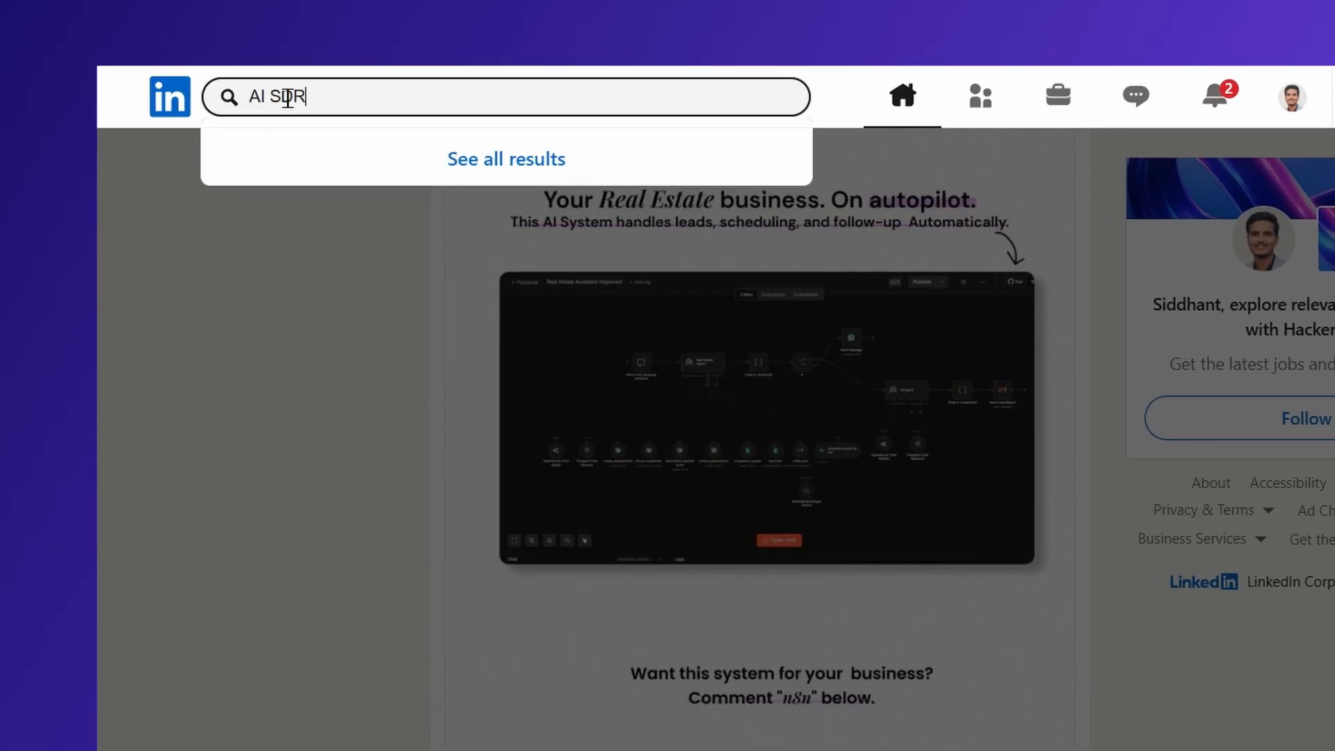
type("AI SDR")
key("Return")
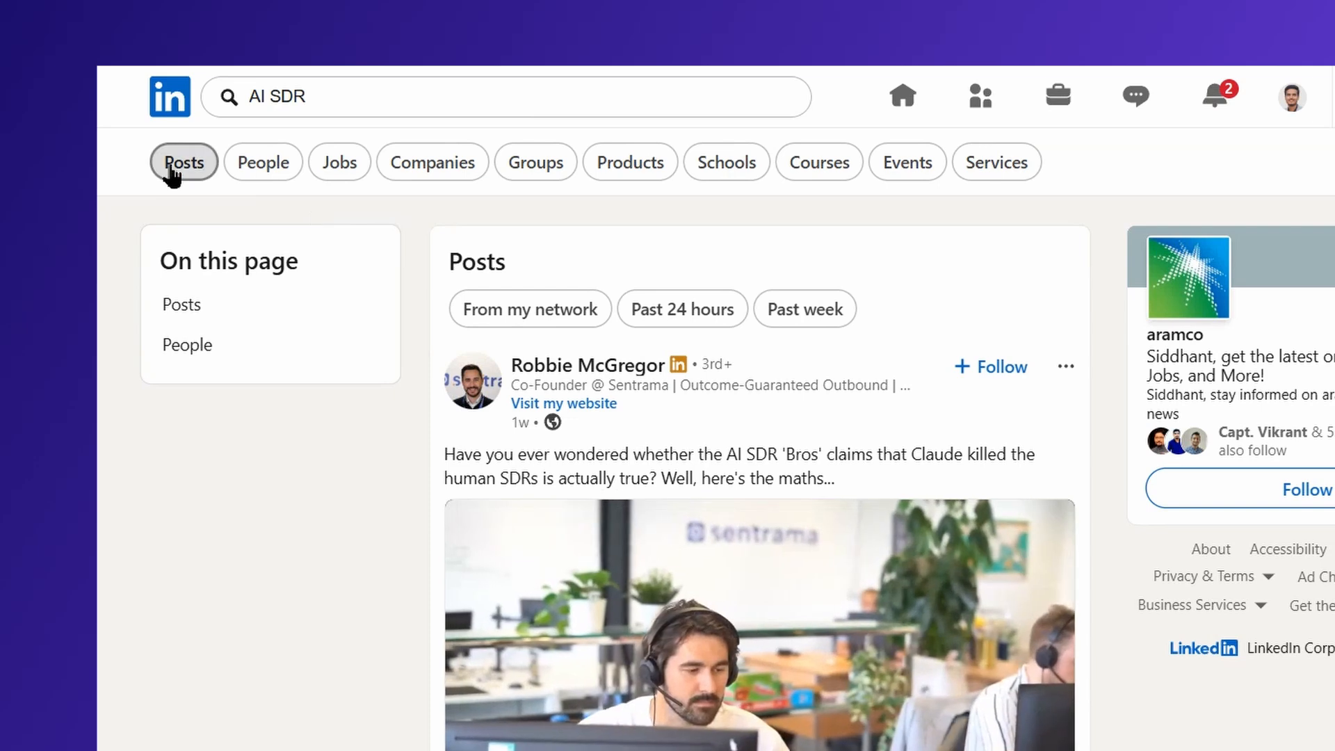
left_click(171, 171)
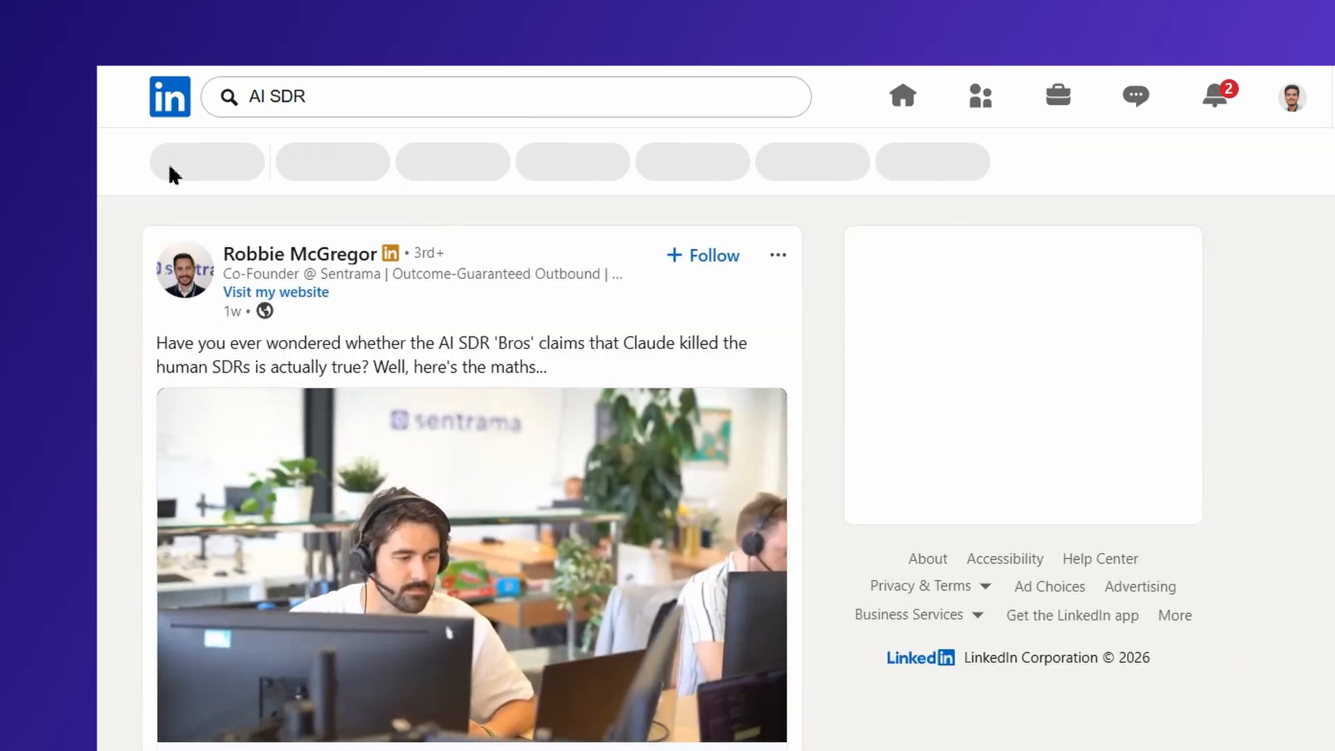
Step: Sort the post results by Top Match
left_click(298, 164)
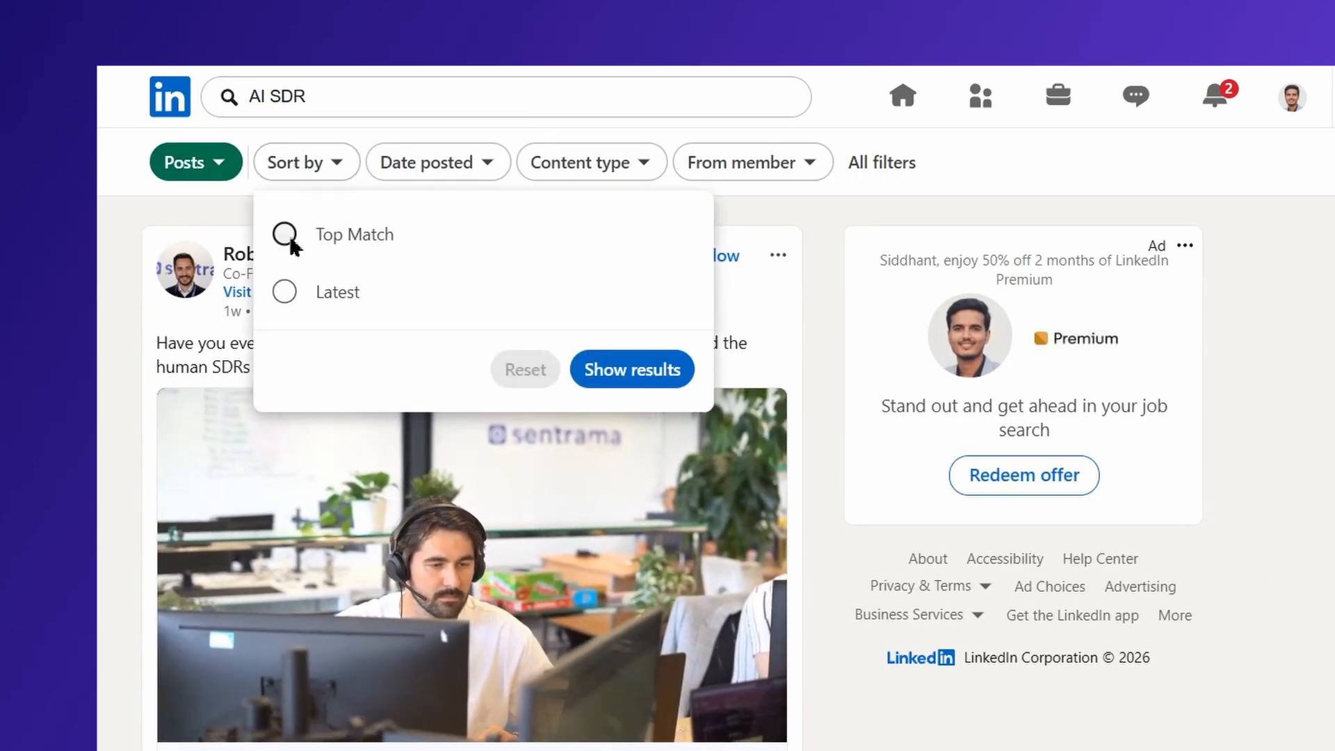
left_click(284, 234)
left_click(678, 372)
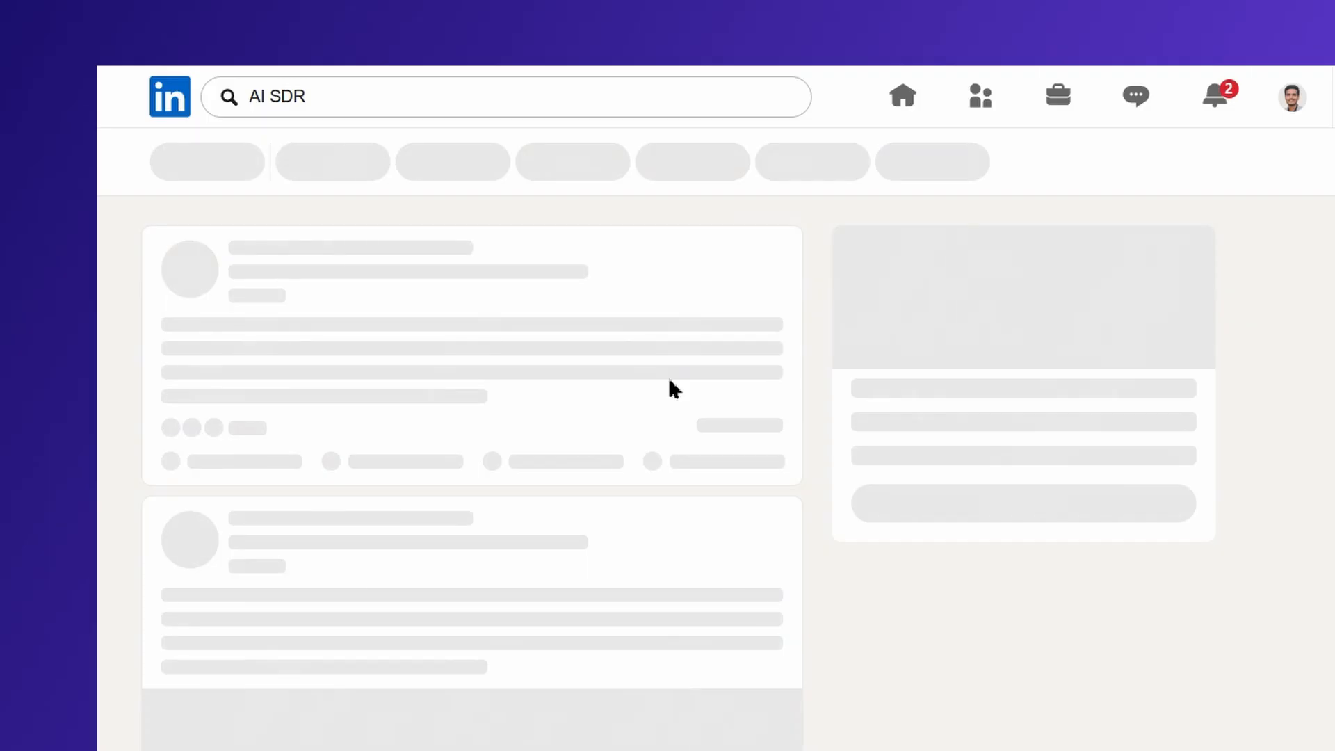
Step: Examine the AI SDR post results for a relevant post with plenty of comments
scroll(668, 379, "down", 12)
scroll(671, 389, "down", 15)
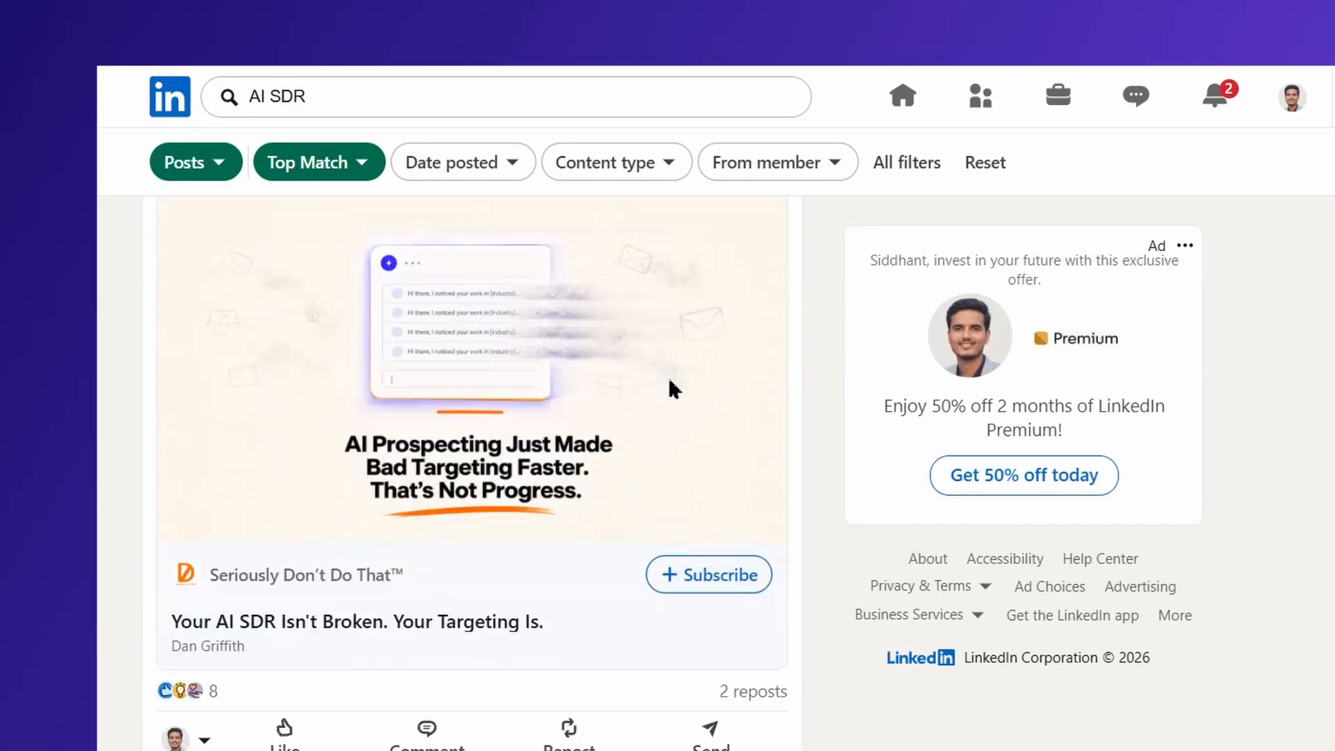
scroll(671, 389, "down", 20)
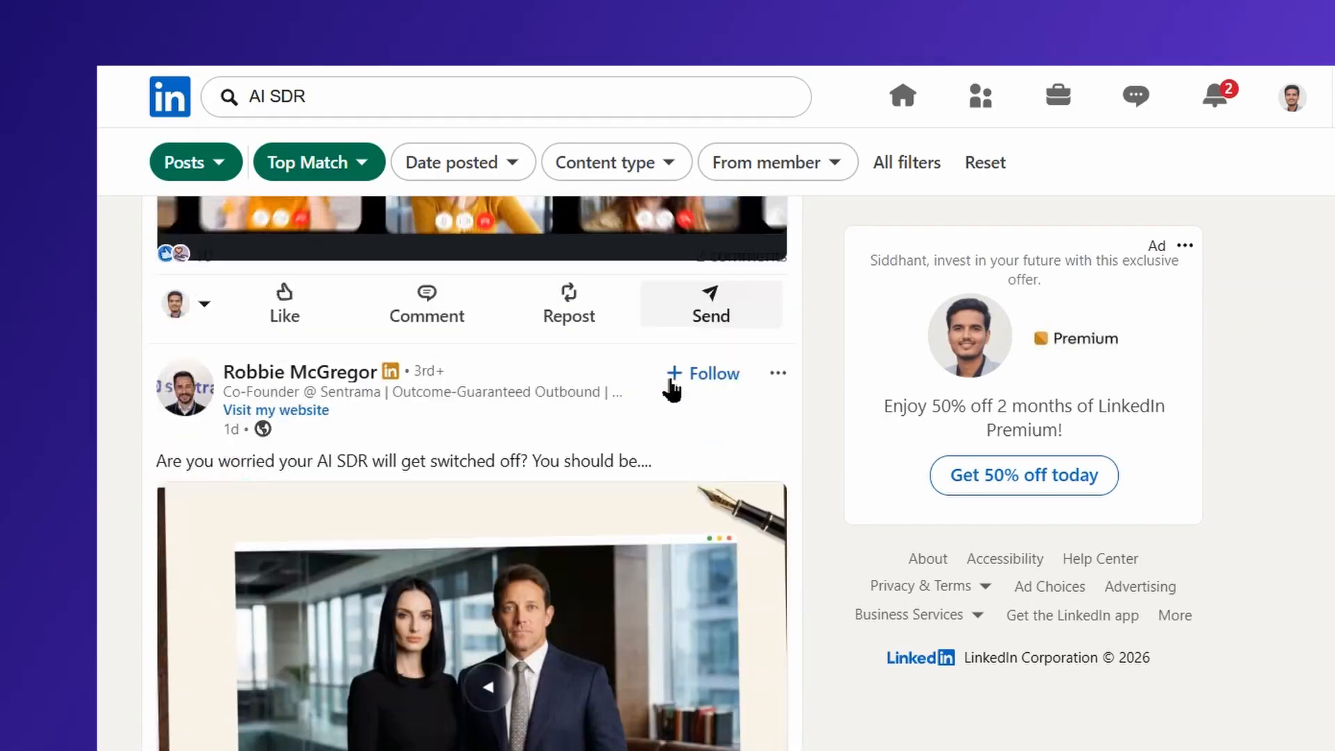
scroll(671, 390, "down", 20)
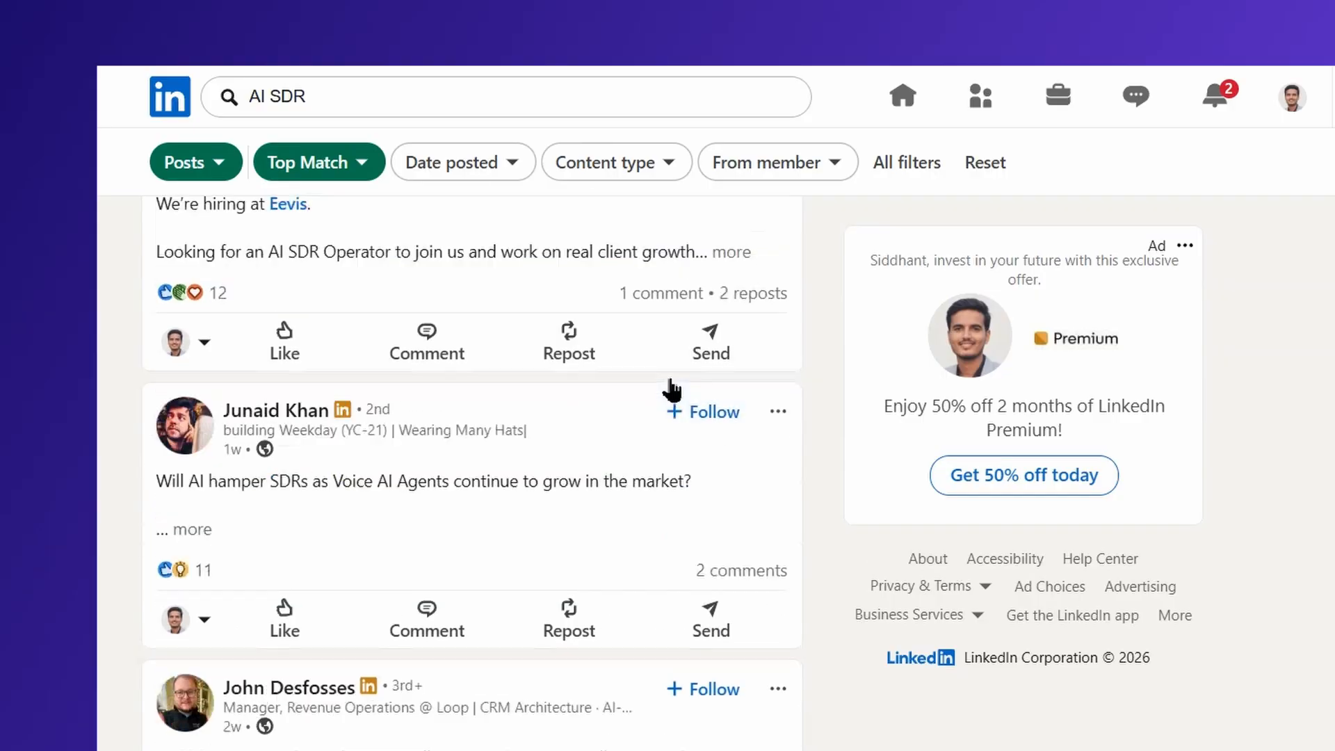
scroll(671, 389, "down", 20)
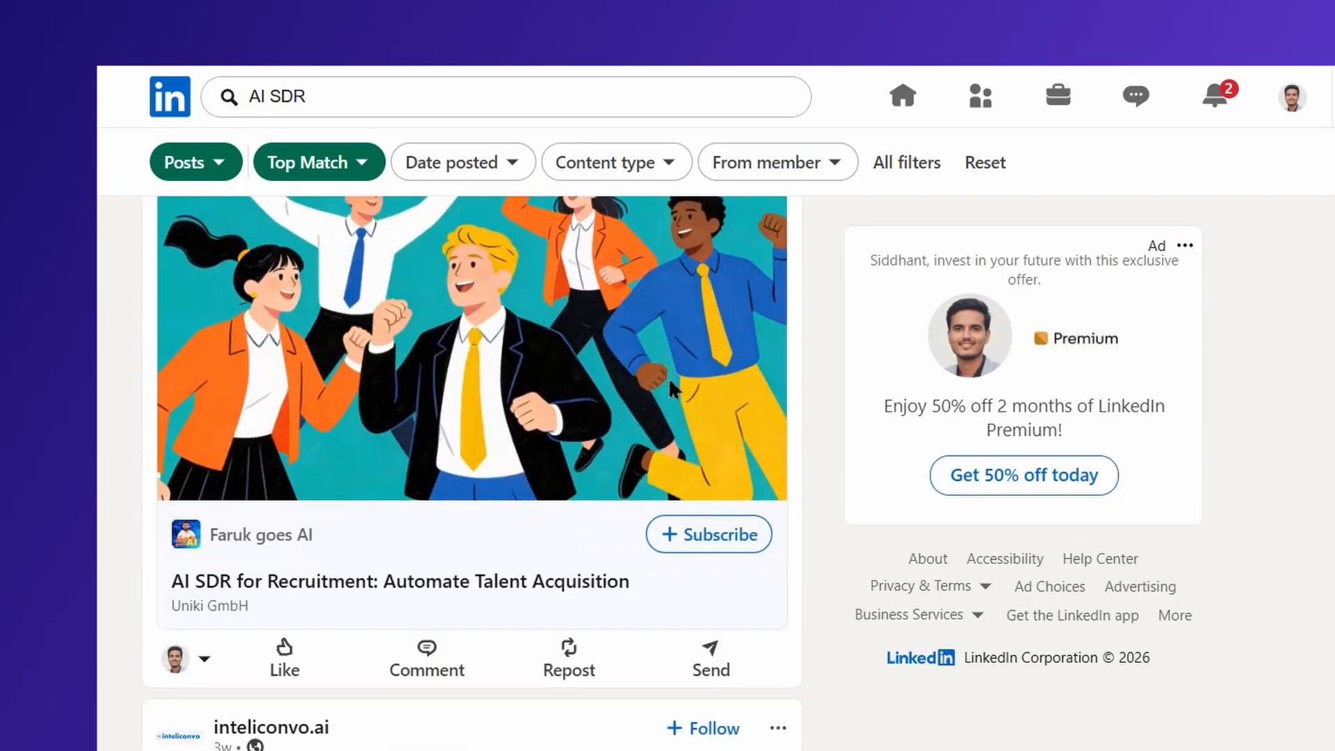
scroll(671, 389, "down", 15)
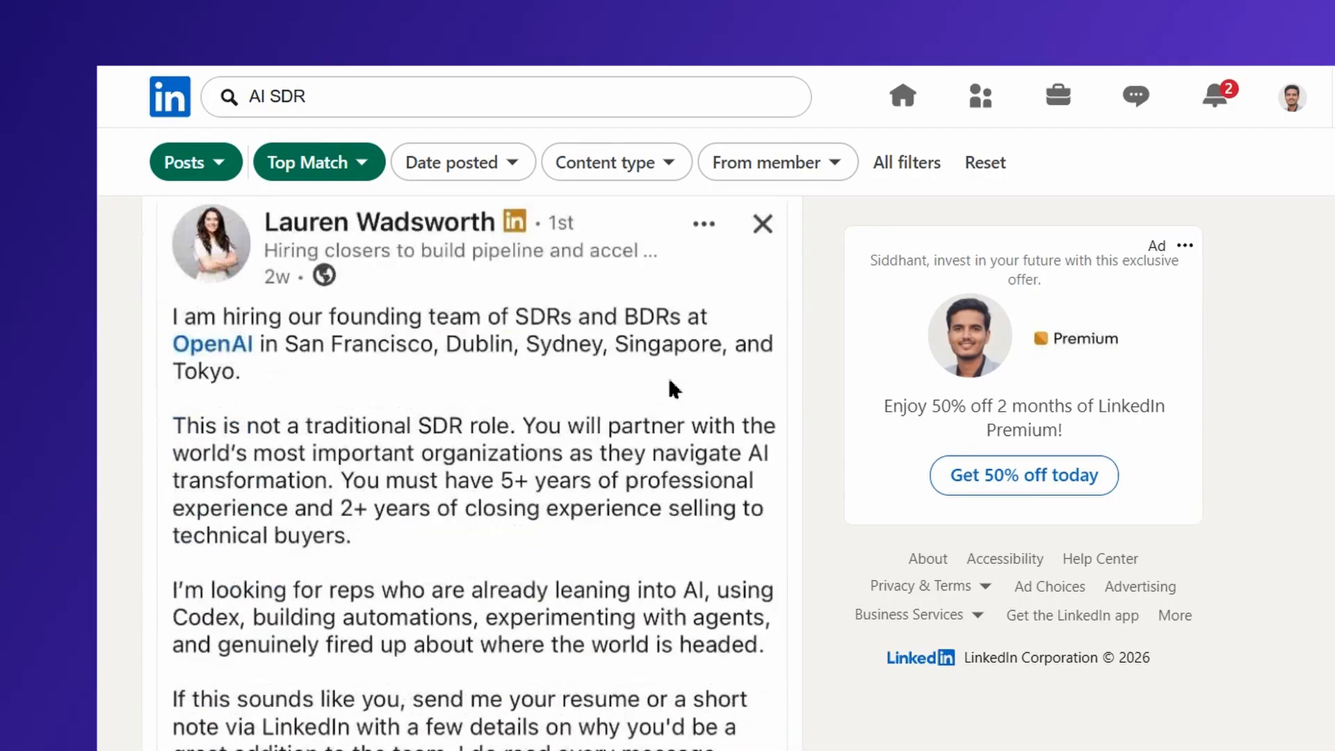
scroll(671, 389, "up", 15)
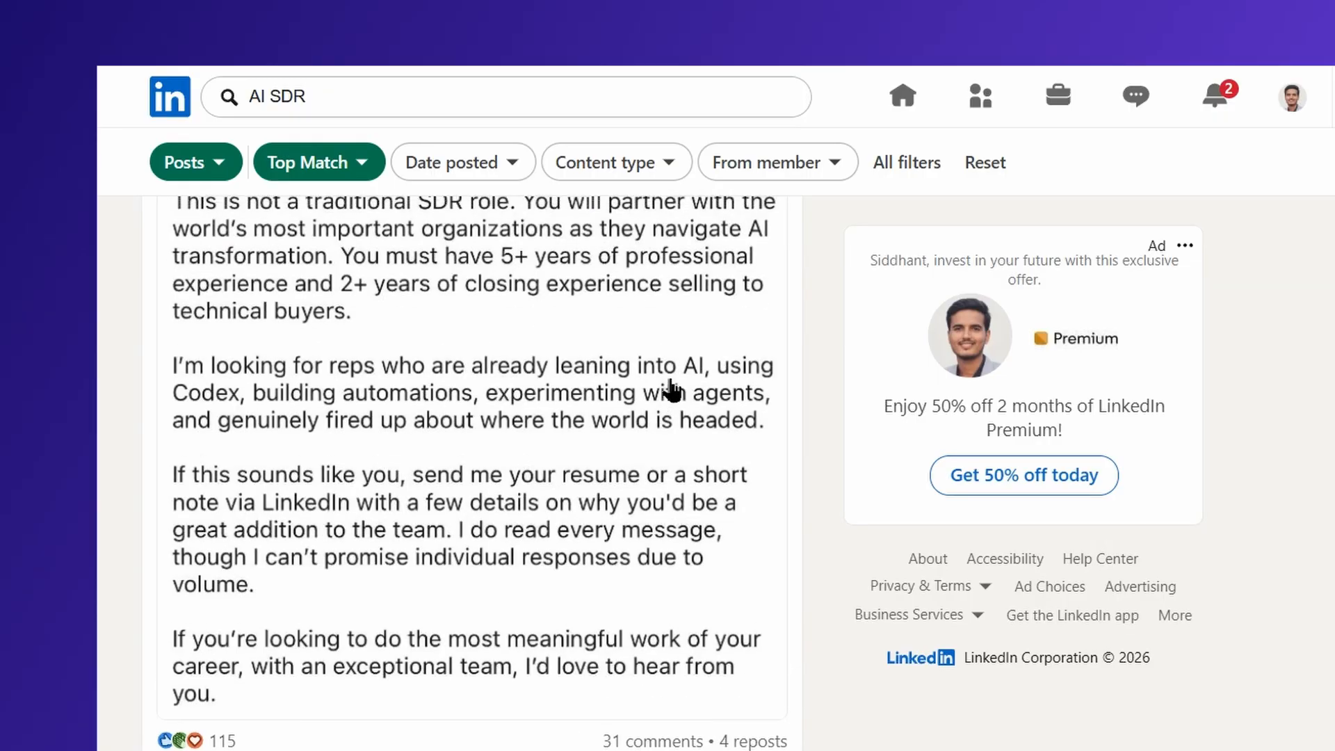
scroll(671, 389, "down", 10)
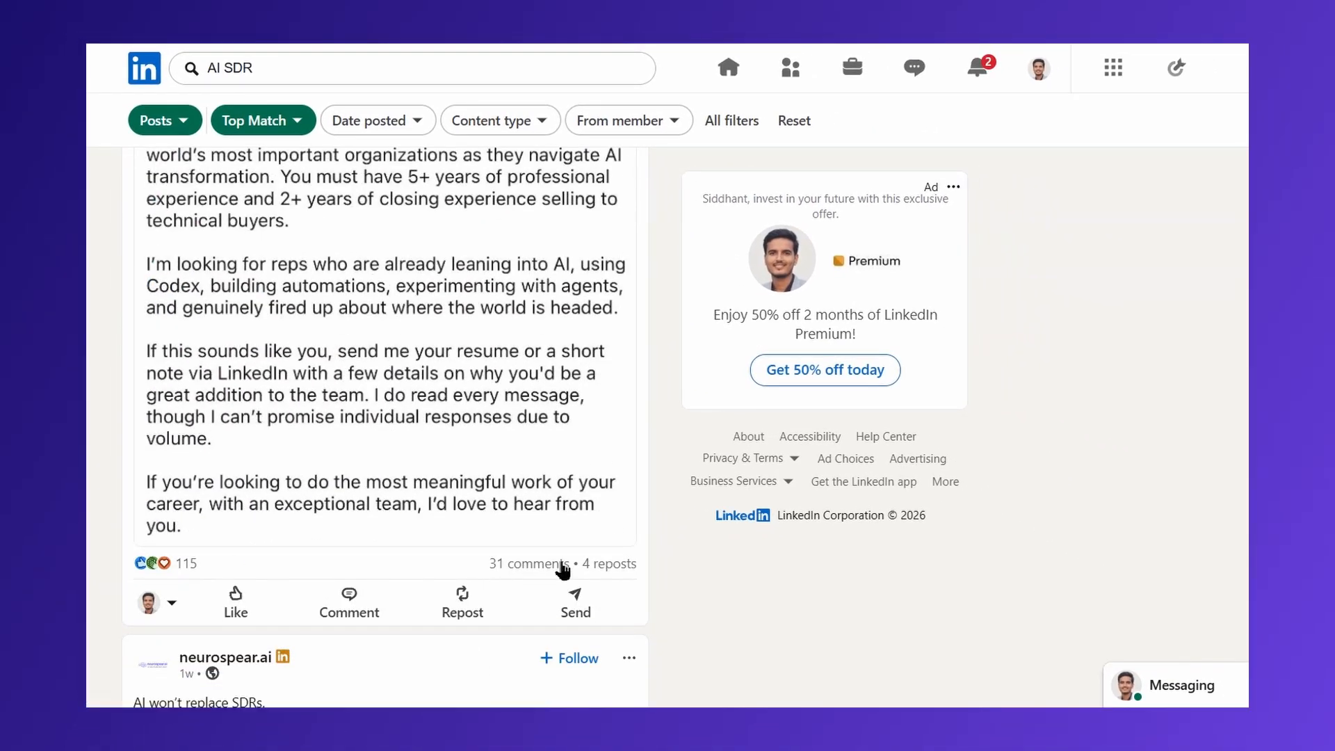
Step: Copy the link to the "Every revenue influencer on LinkedIn" post containing the OpenAI SDR hiring screenshot
scroll(562, 568, "up", 10)
scroll(612, 473, "down", 2)
left_click(629, 435)
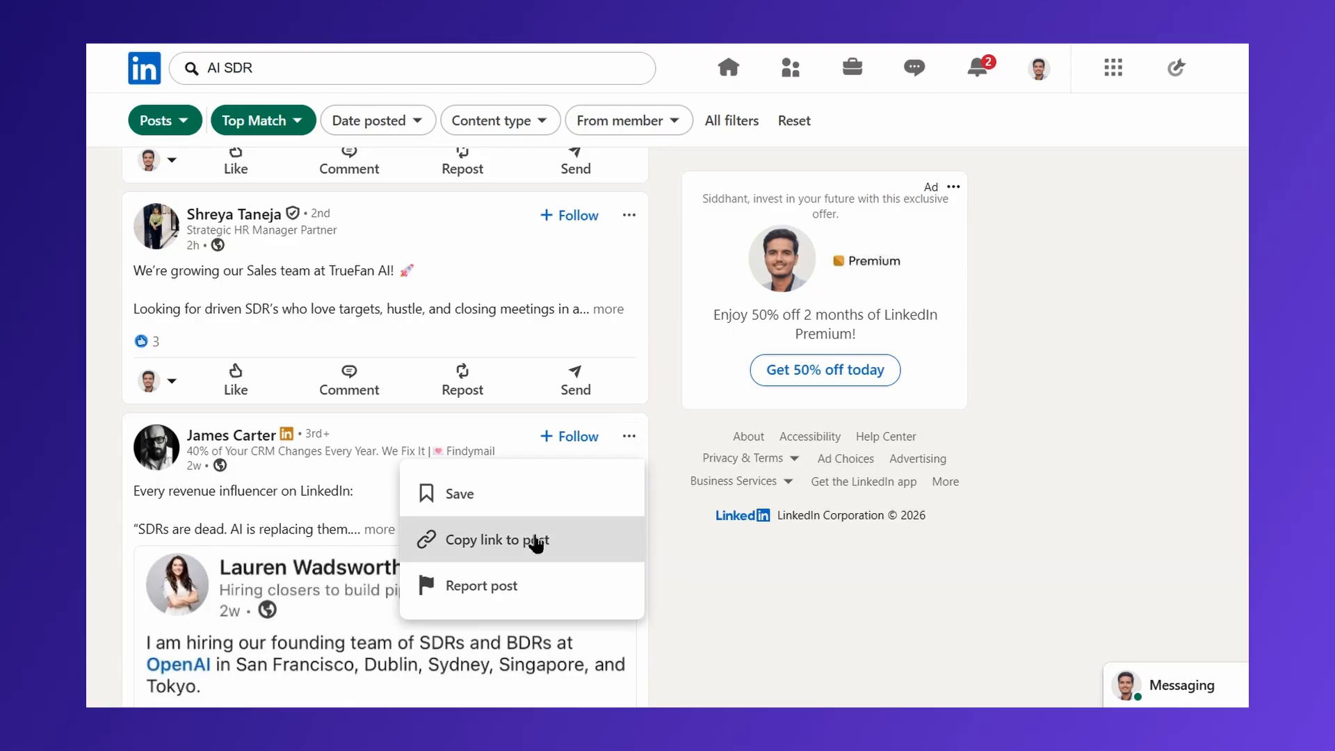
left_click(536, 544)
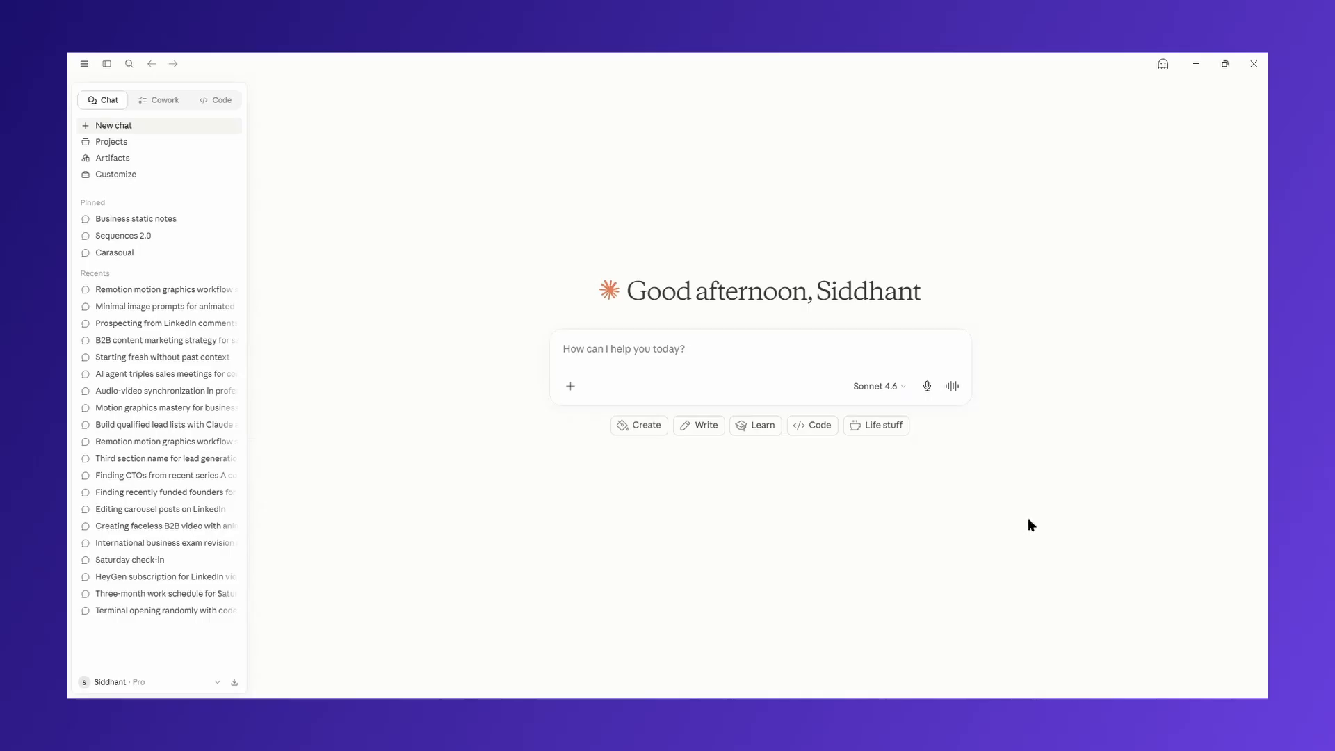
Step: Switch to Claude and go through its Connectors settings to the page for managing connectors
left_click(132, 683)
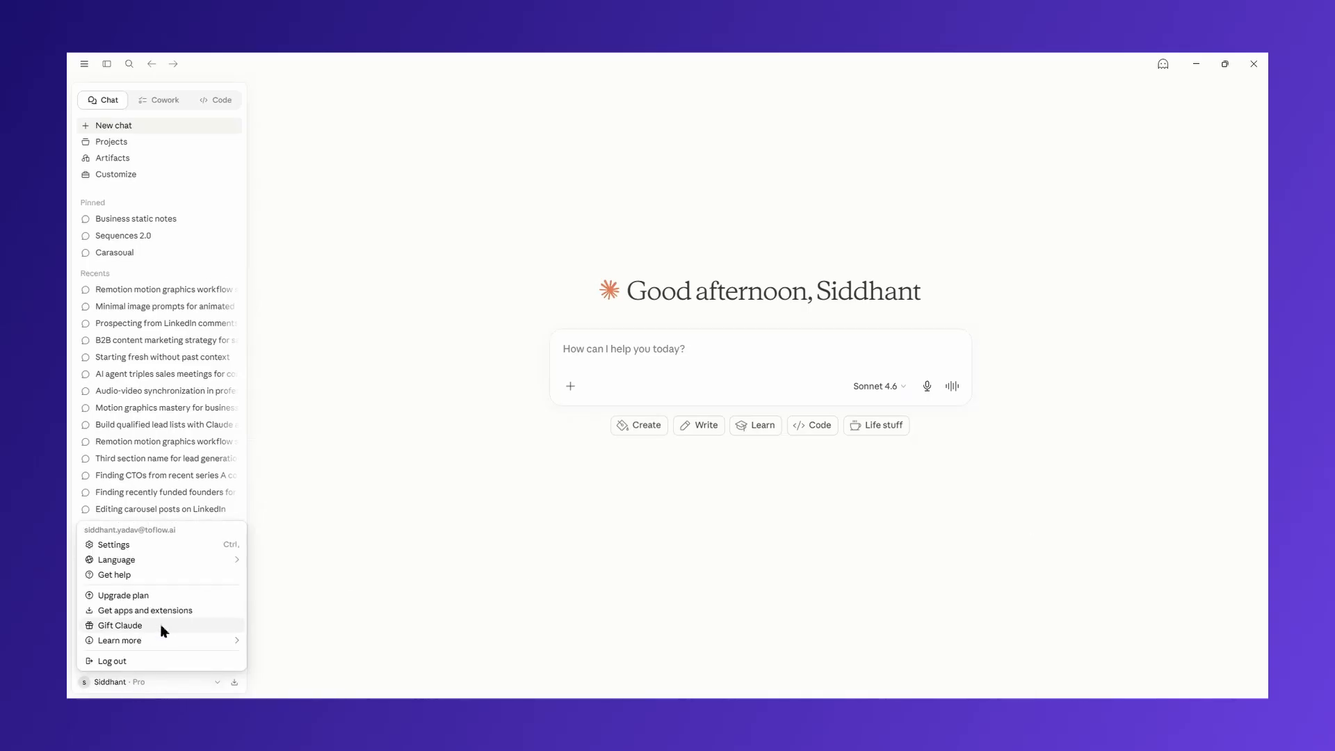
left_click(149, 548)
left_click(431, 346)
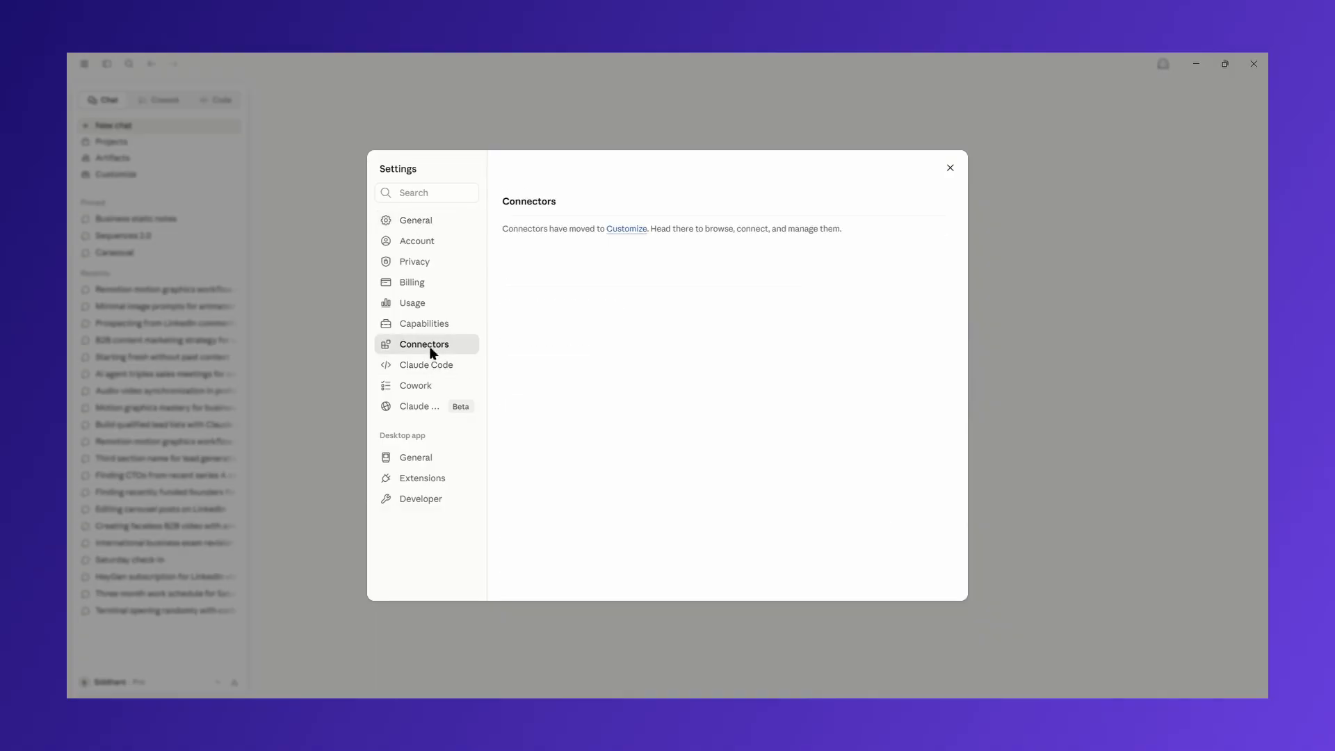
left_click(623, 230)
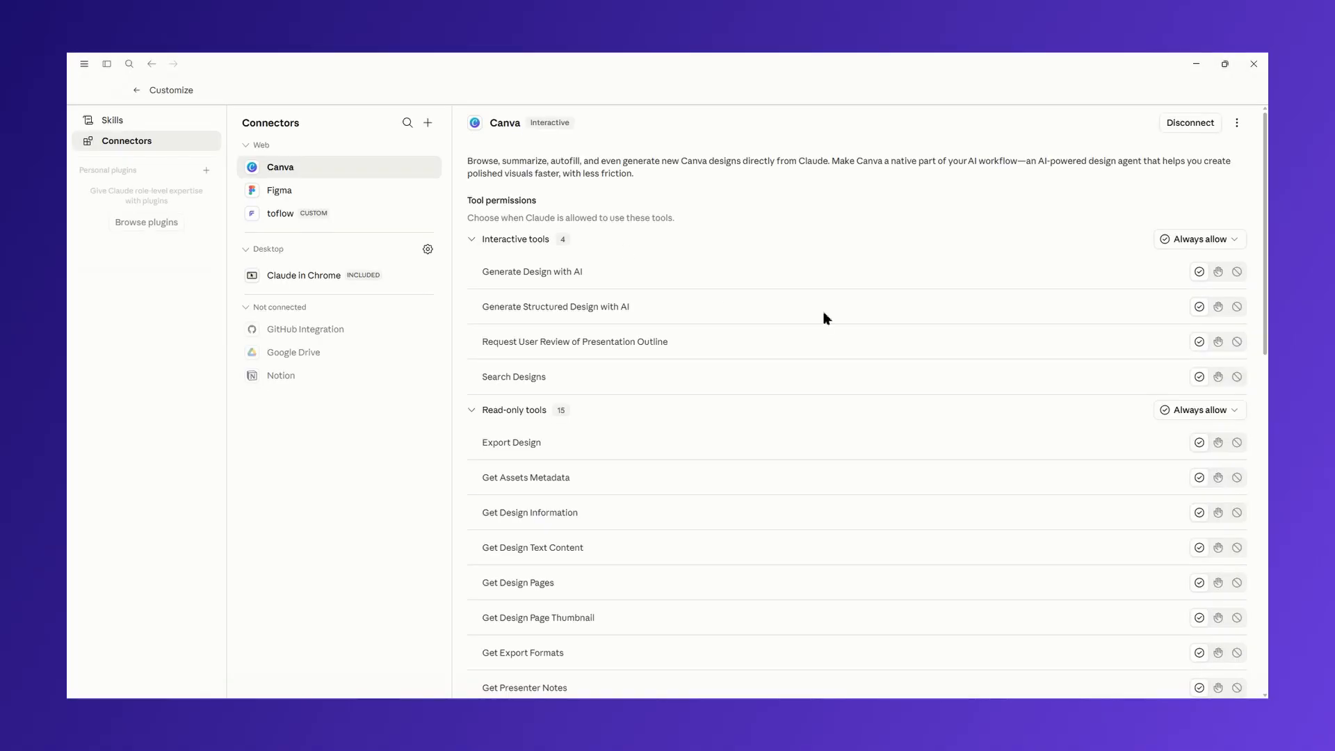
Step: Examine the toflow connector's tool permissions and return to the new chat
scroll(823, 316, "down", 5)
left_click(381, 213)
scroll(765, 229, "down", 15)
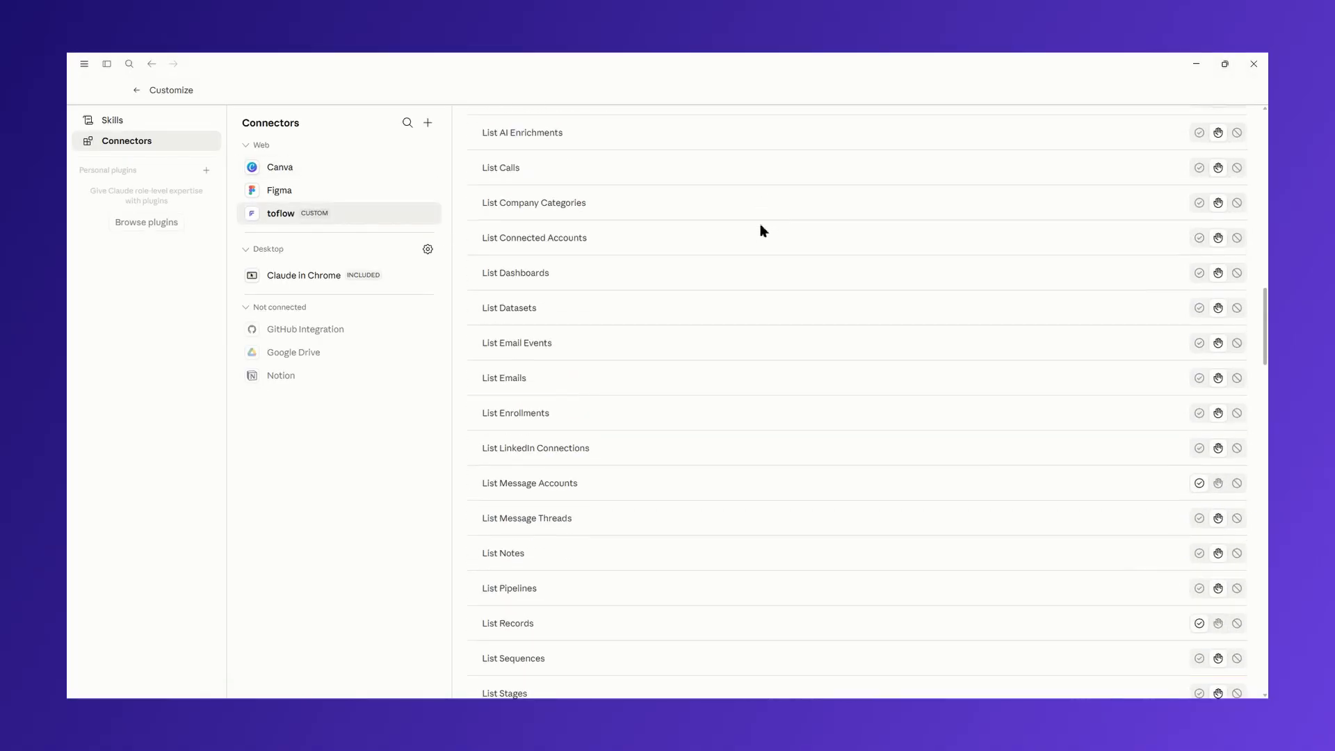
scroll(759, 242, "down", 8)
scroll(759, 242, "up", 18)
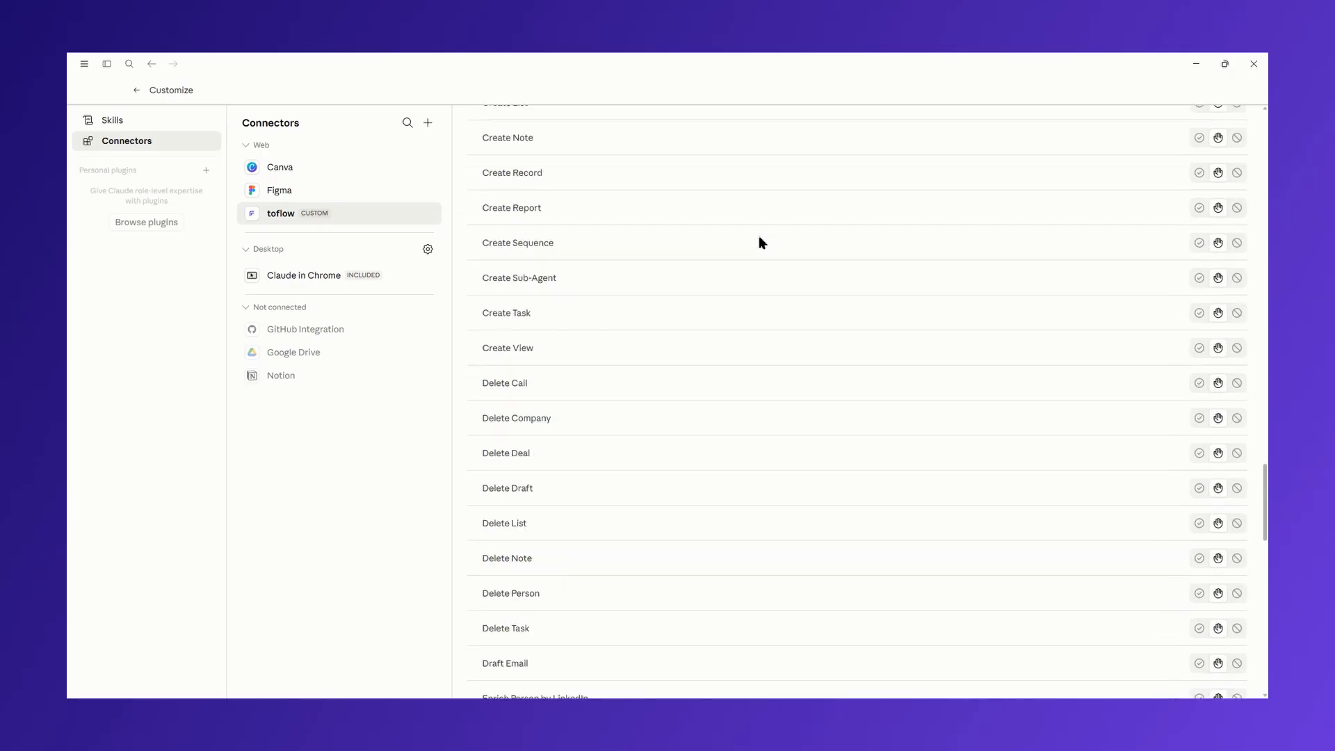
scroll(763, 243, "up", 5)
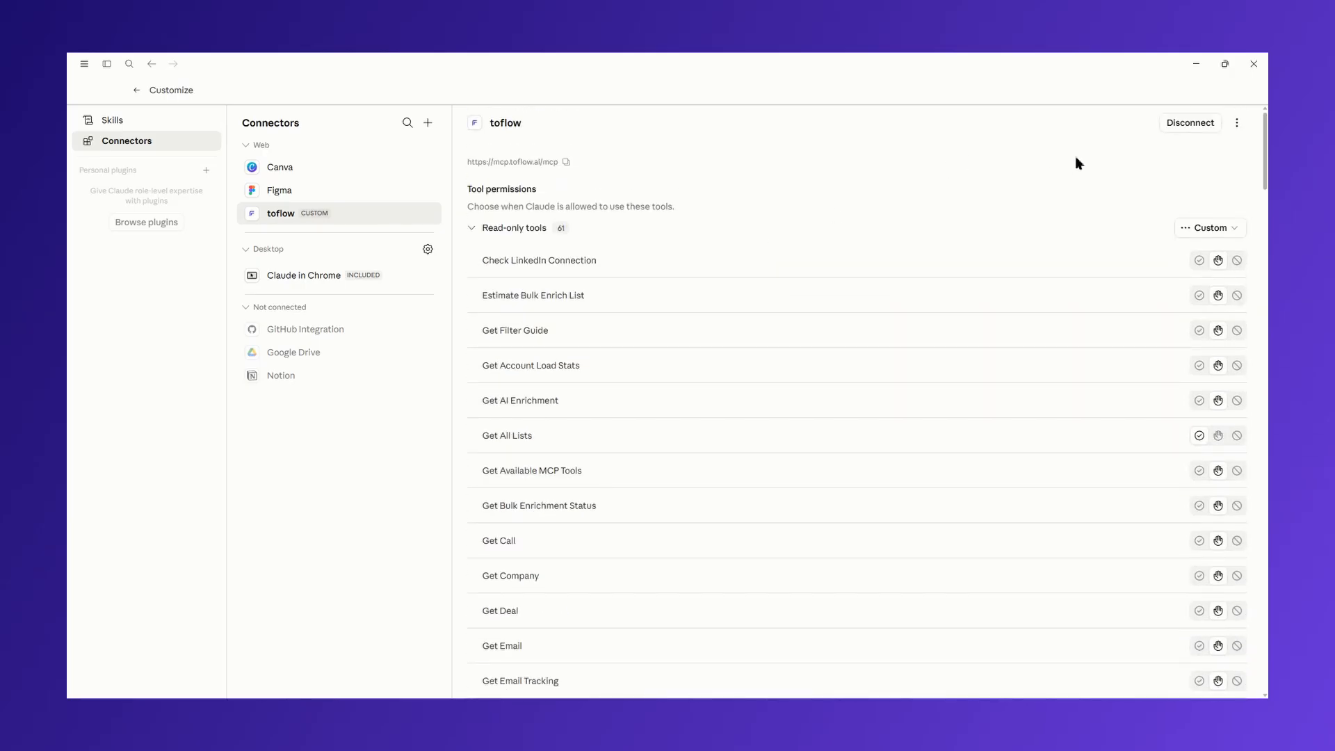
left_click(137, 92)
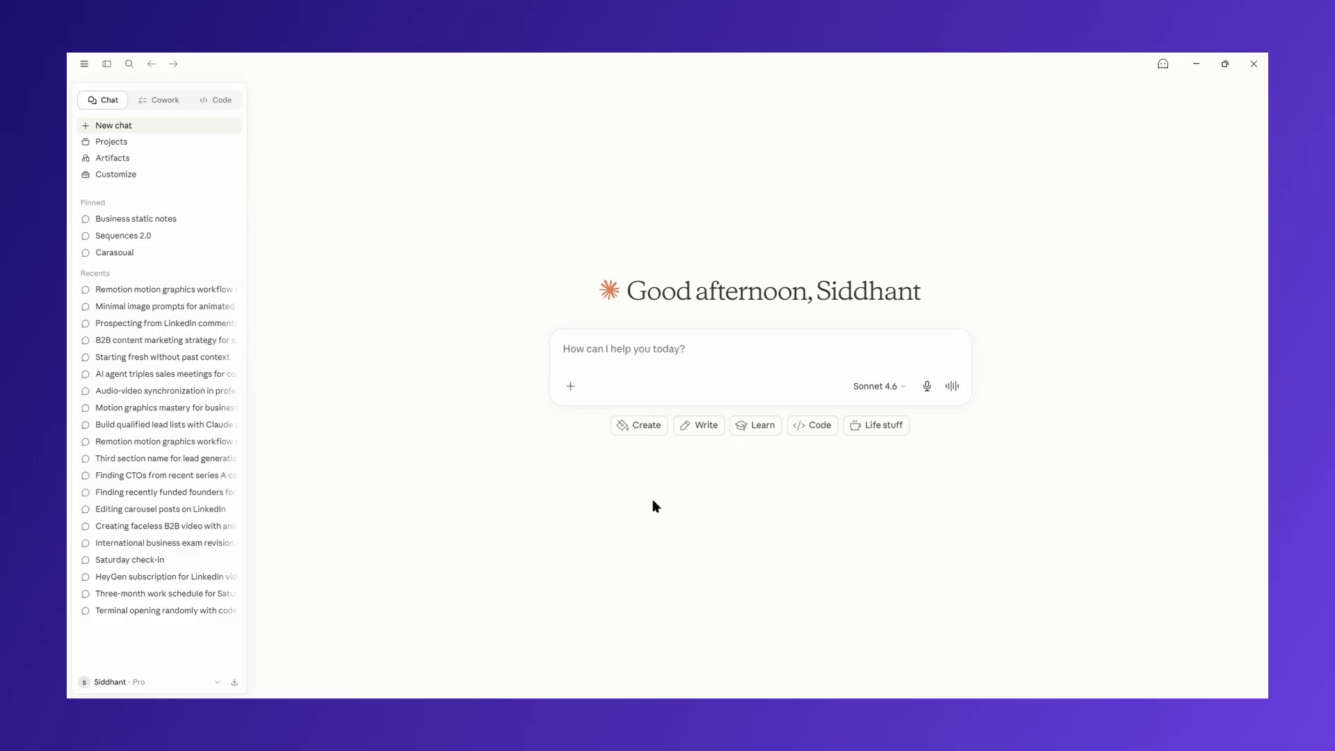
Step: Ask Claude to pull the copied post's commenters, enrich name, job title, company and LinkedIn URL, and add them to toflow list "linkdIn comment prospects - 2026"
type("Here is linkdin post URL :")
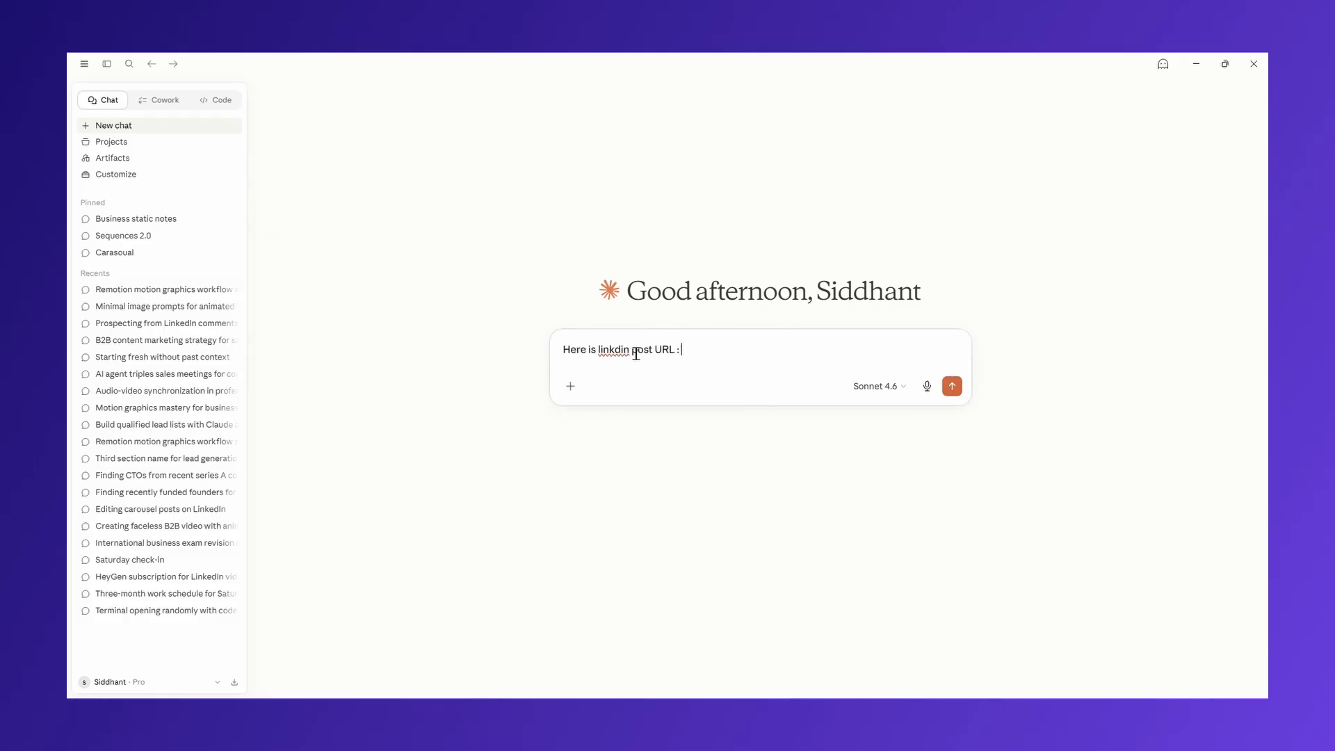
key("ctrl+v")
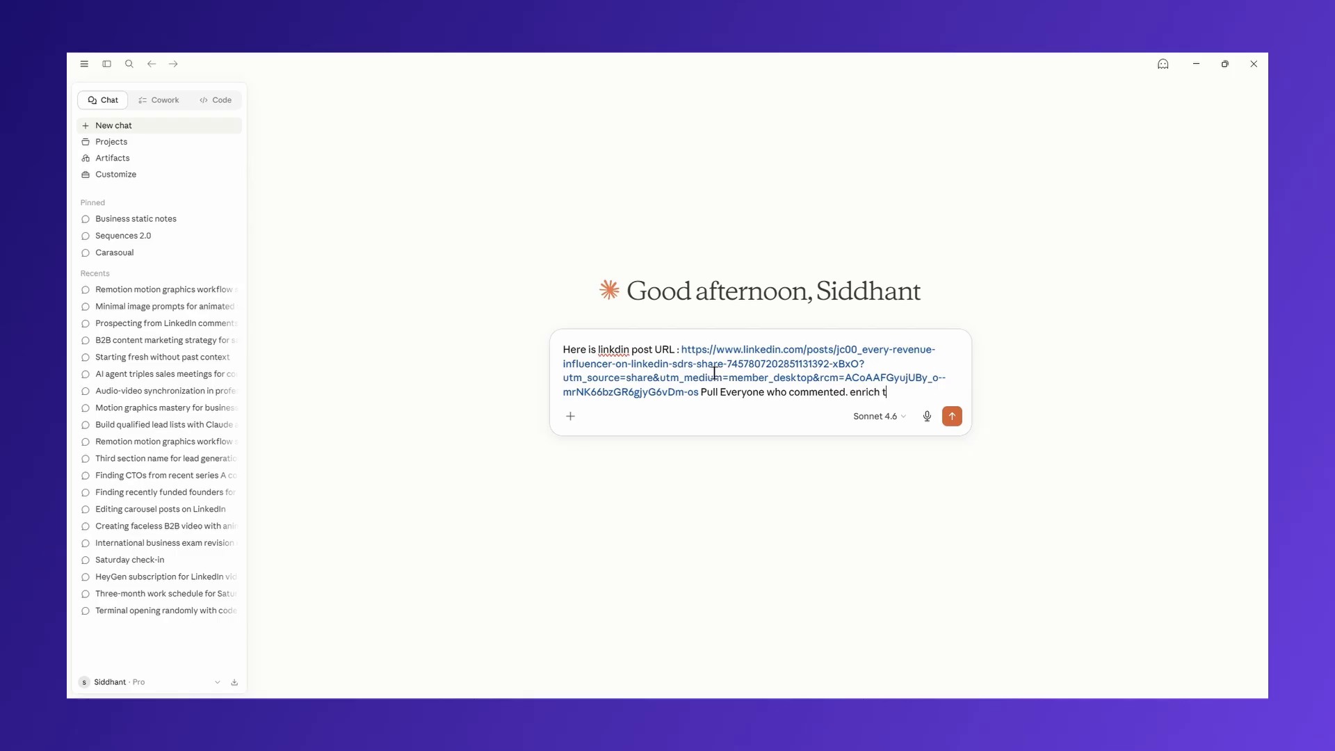
type("- name, job title, compnay, linkedn URL. Then Created a new list in toflo")
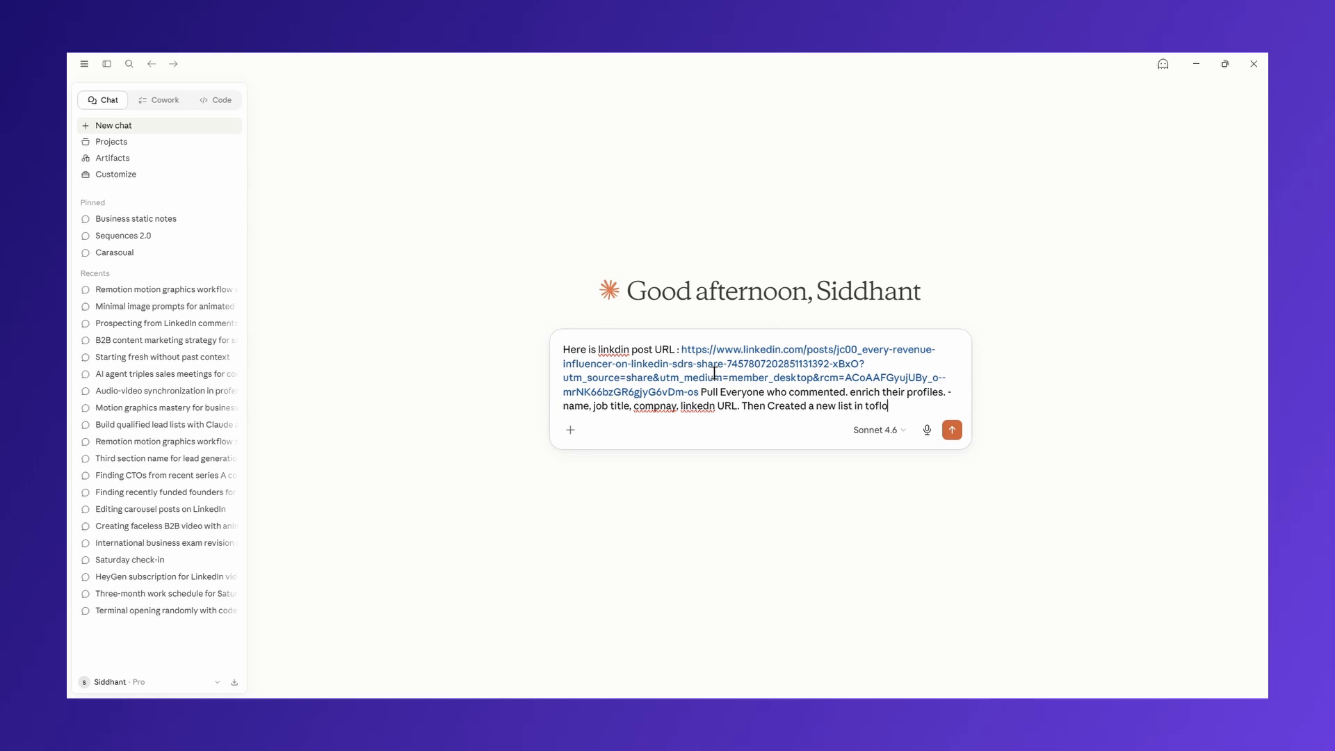
type("comment")
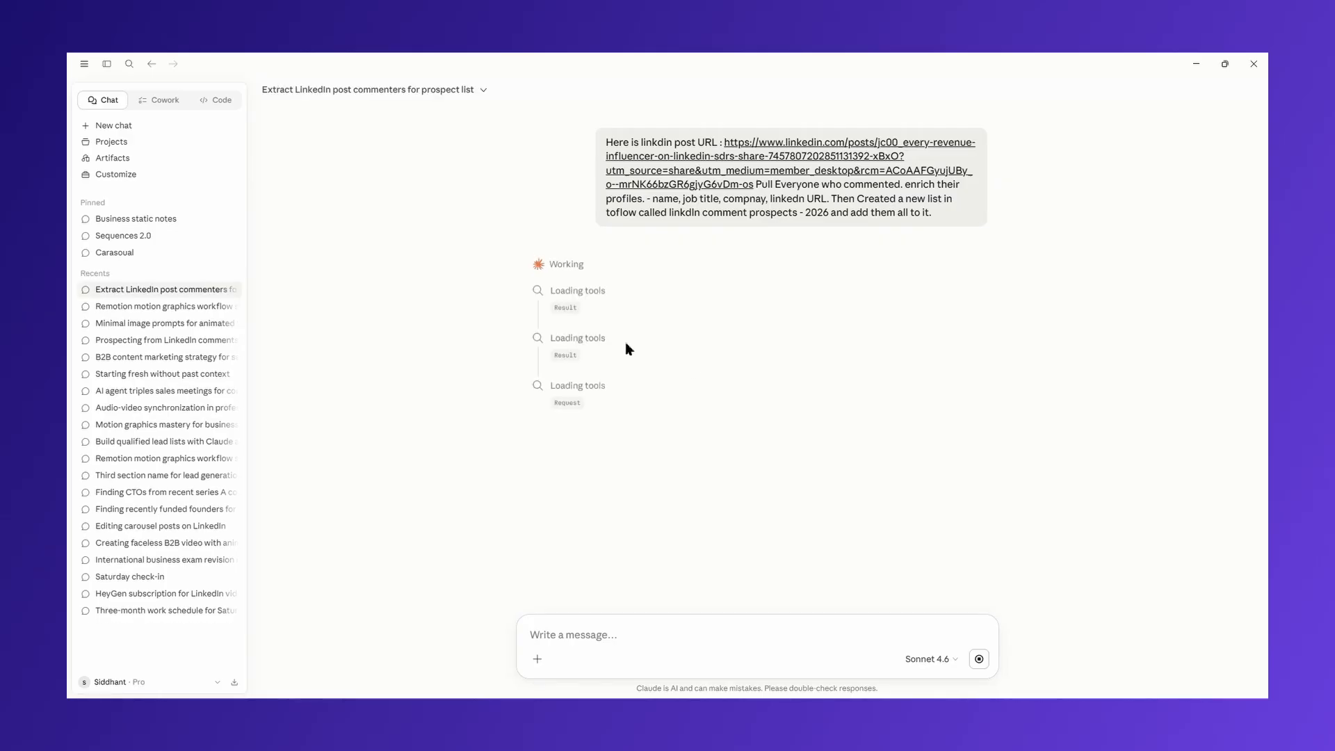
left_click(648, 489)
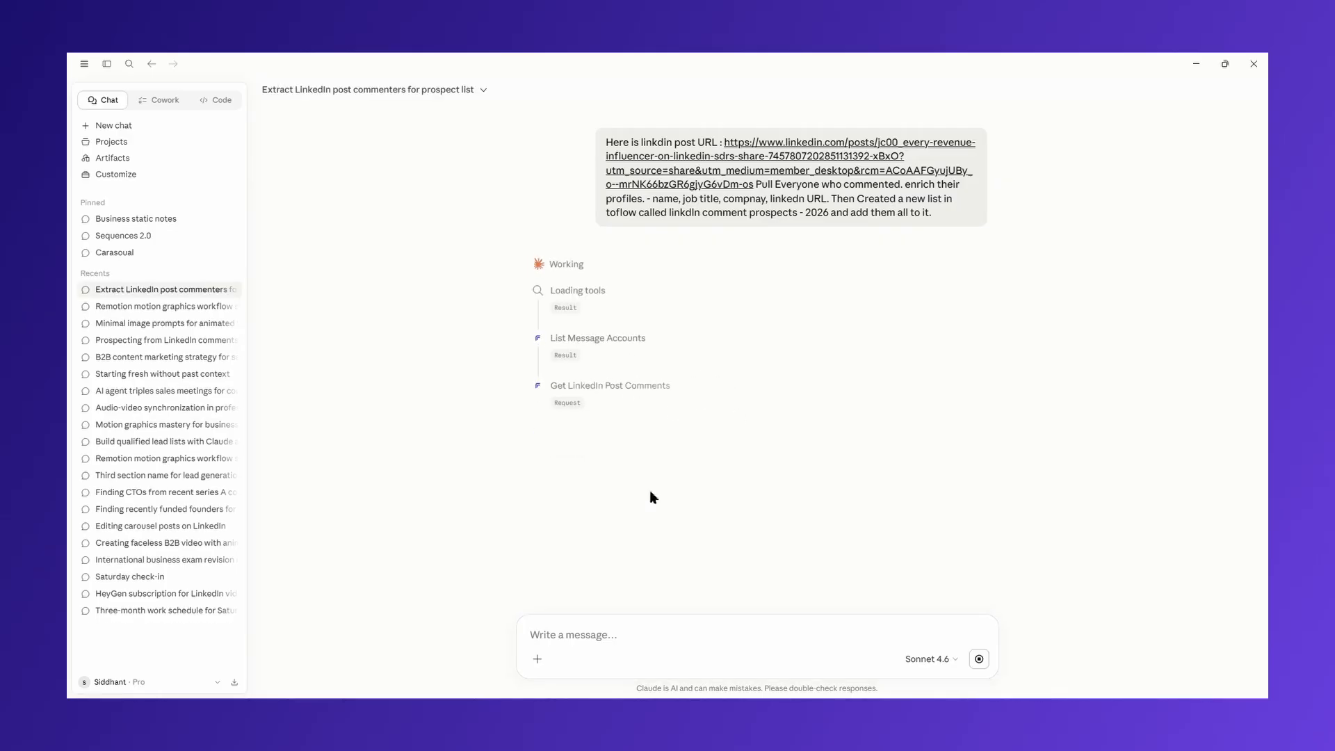
Step: Hide the sidebar to review Claude's commenter summary and open the linked LinkedIn Comment Prospects - 2026 list
left_click(108, 65)
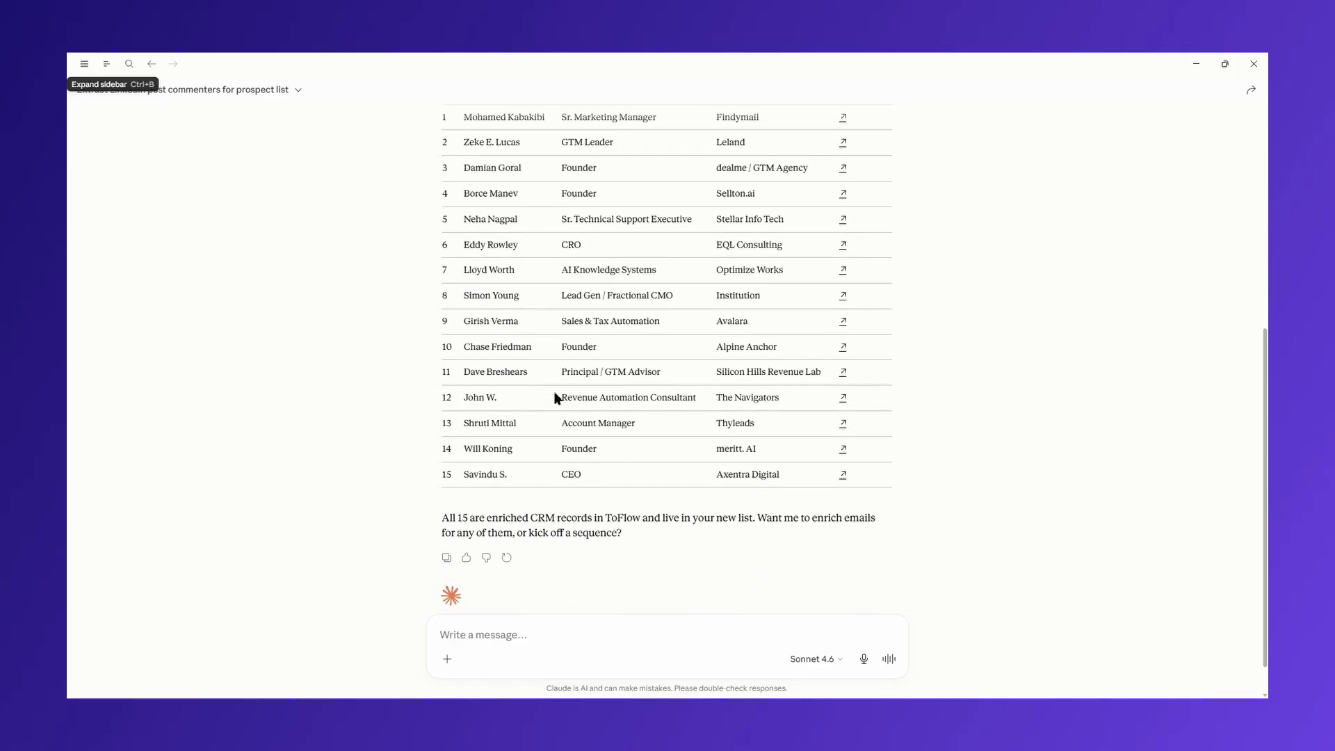
scroll(557, 398, "up", 3)
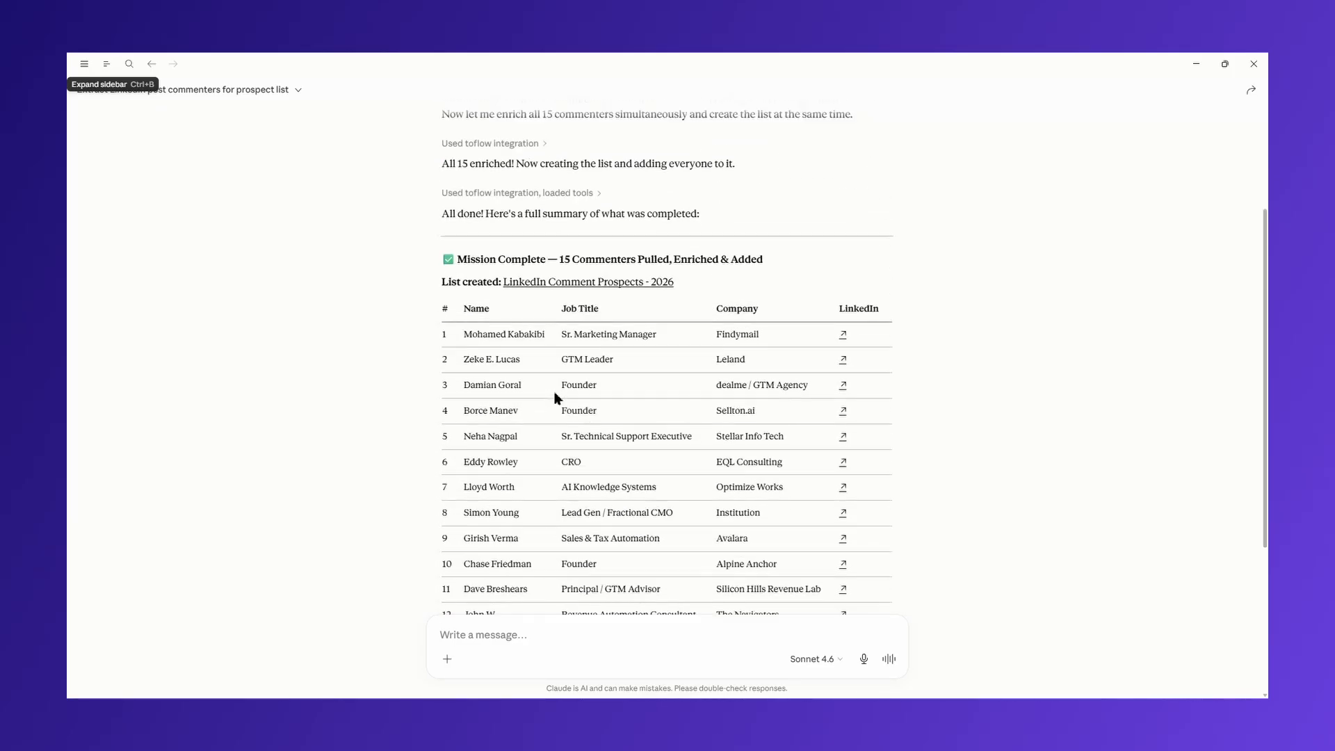
left_click(625, 295)
left_click(772, 425)
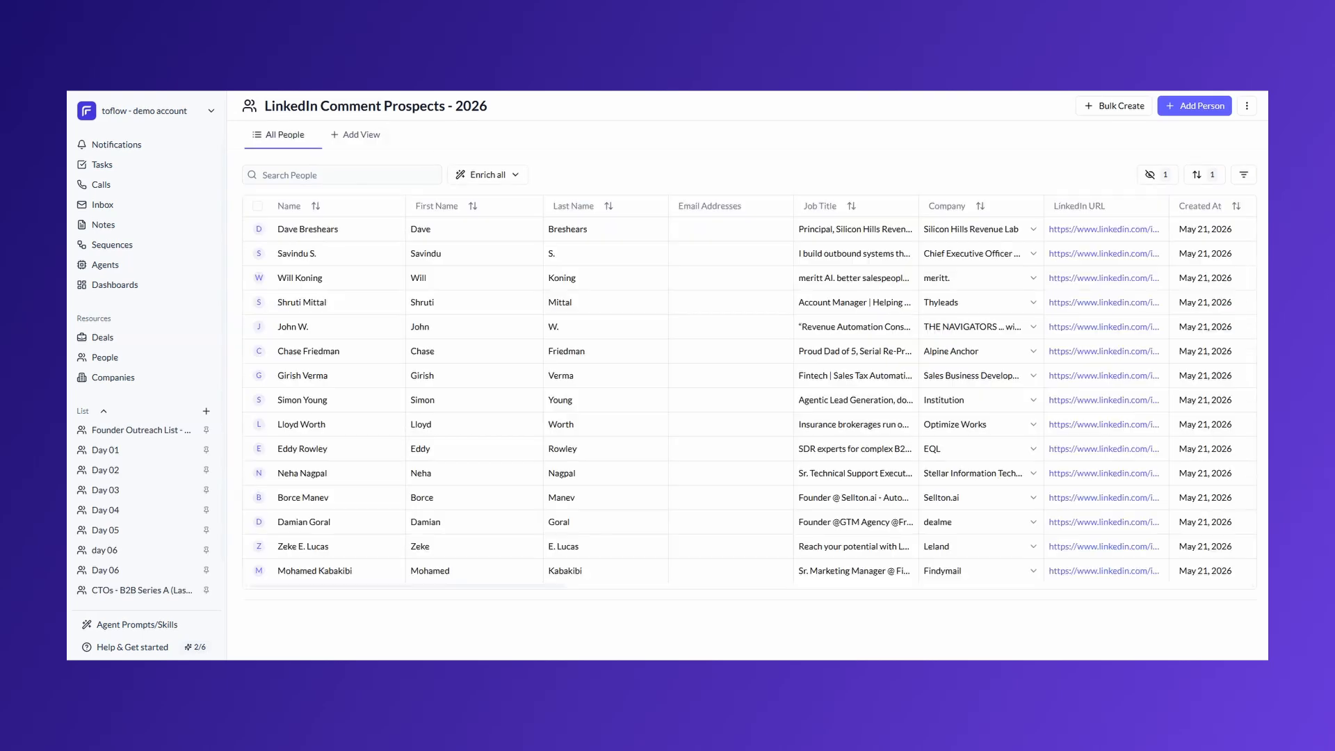
Step: View the records of the Thyleads account manager and the sales tax automation prospect, and examine the latter's LinkedIn profile
left_click(302, 303)
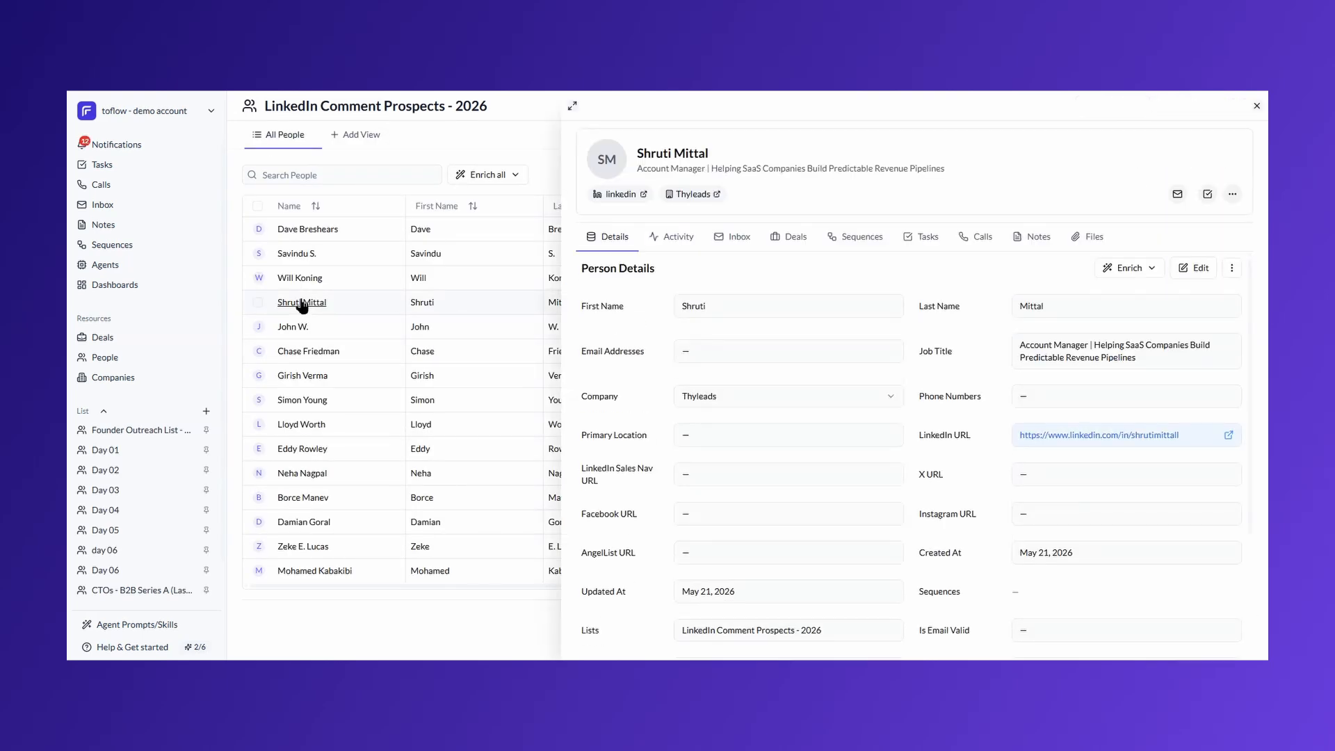
left_click(306, 379)
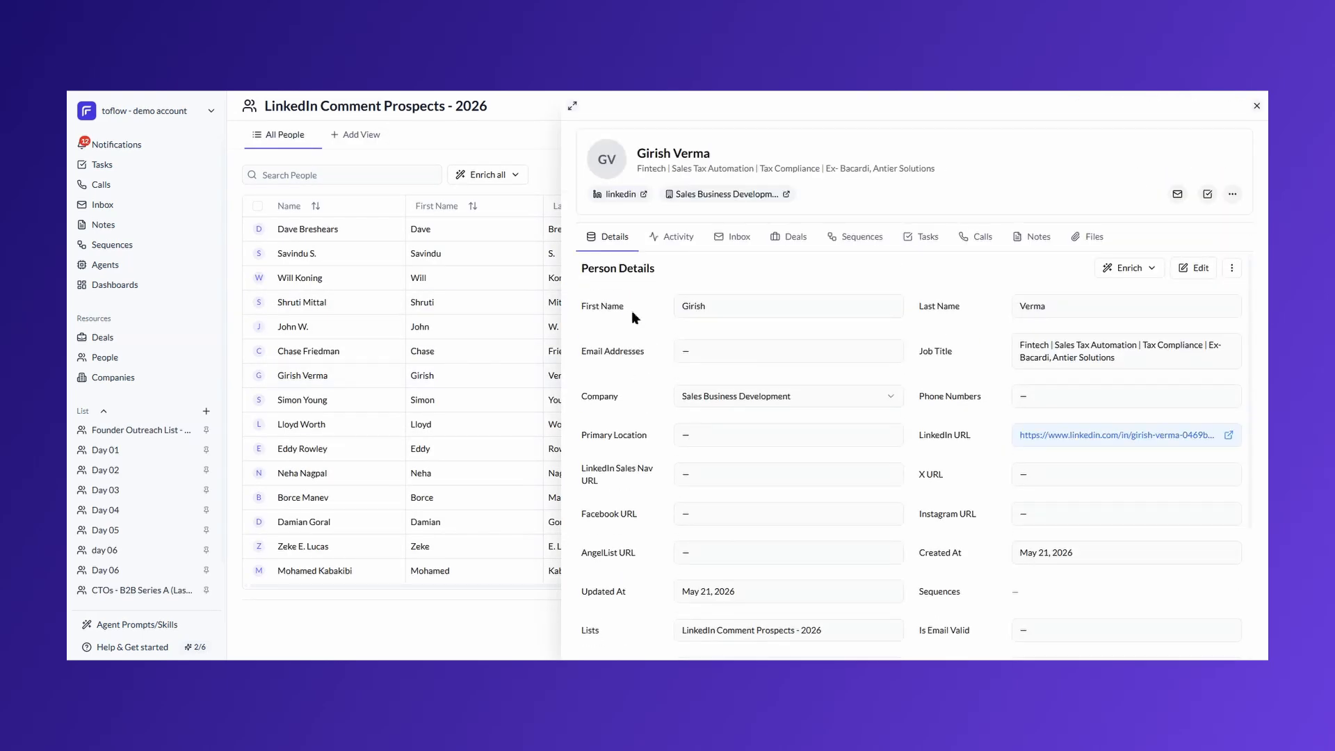
scroll(685, 307, "down", 1)
scroll(685, 306, "up", 1)
left_click(674, 237)
left_click(627, 236)
left_click(639, 195)
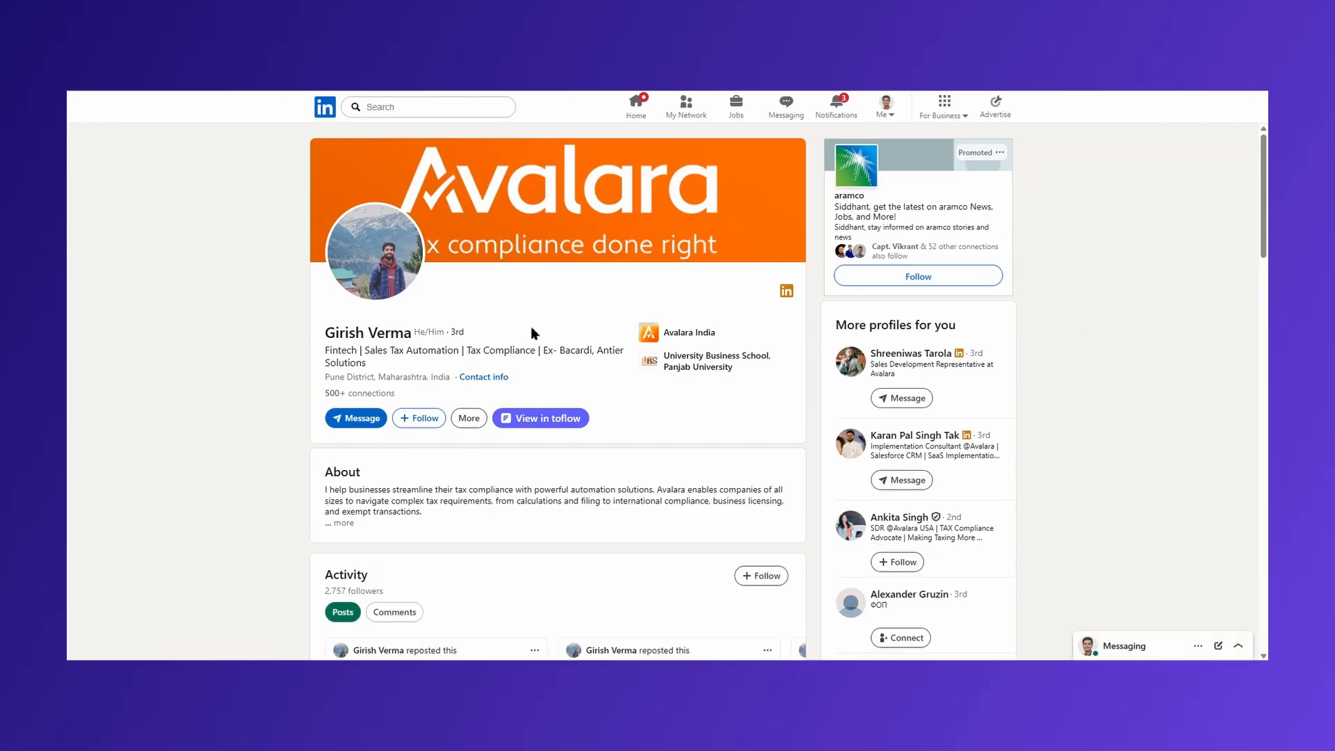
scroll(536, 320, "down", 10)
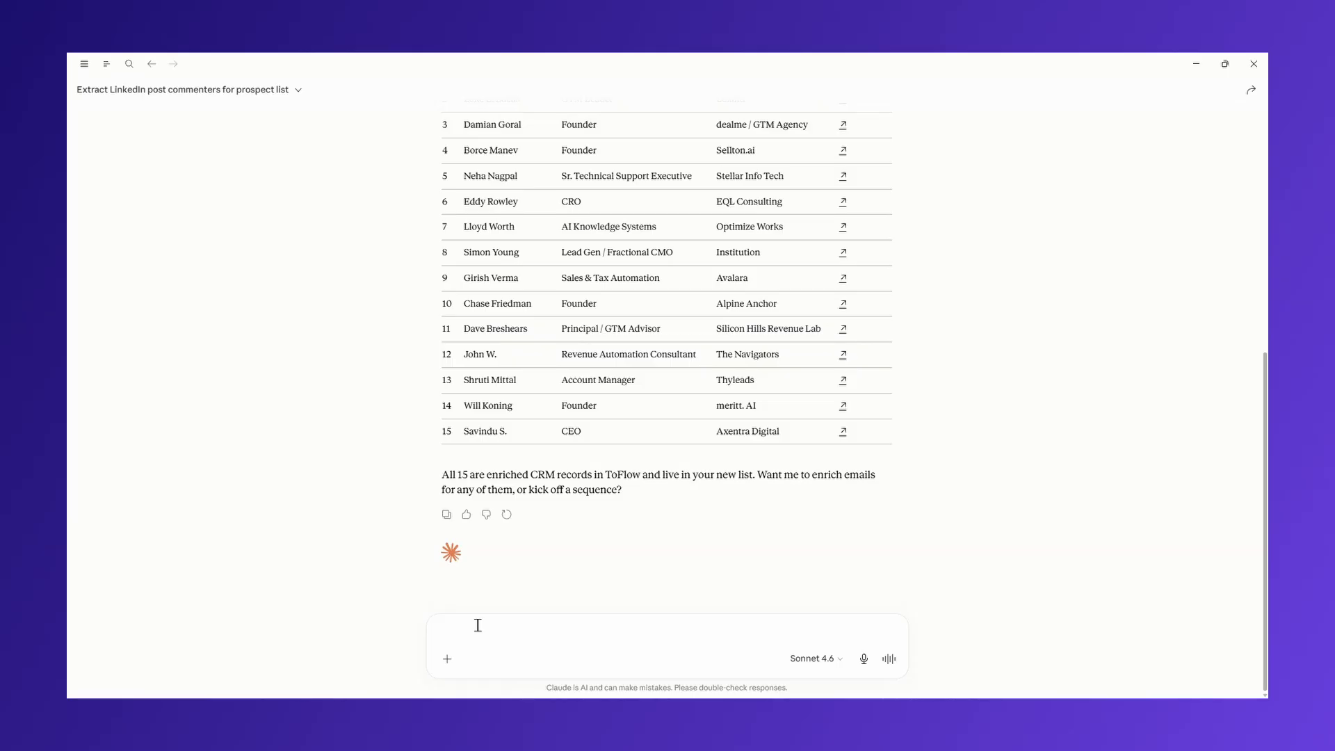
Step: Ask Claude to keep only VP of Sales, Head of Sales, Sales Director, SDR Manager or Founder at 10–500-employee companies, moving others to LinkedIn Comments - Not Qualified
type("From the lin")
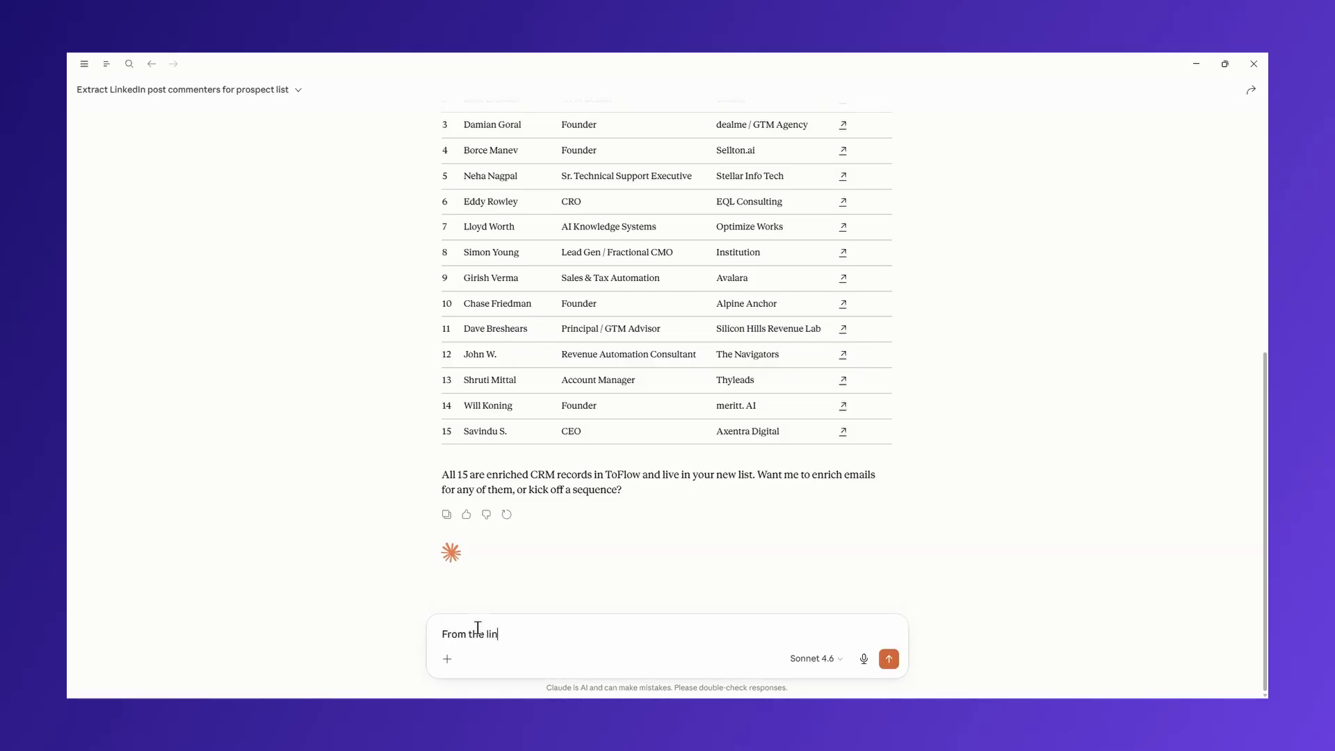
type("kedIn comment prospect - 2026 list keep only people with th")
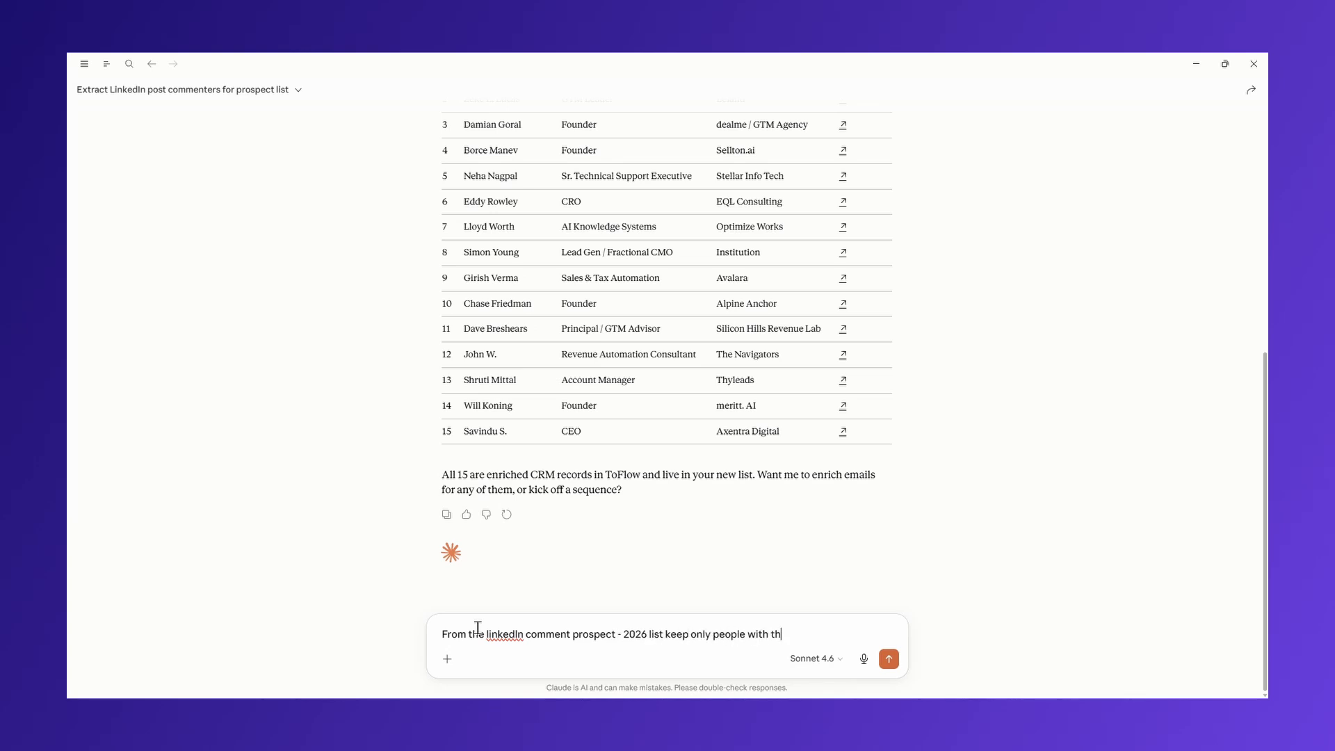
key("BackSpace")
type("itles like Vp of sales Head of s")
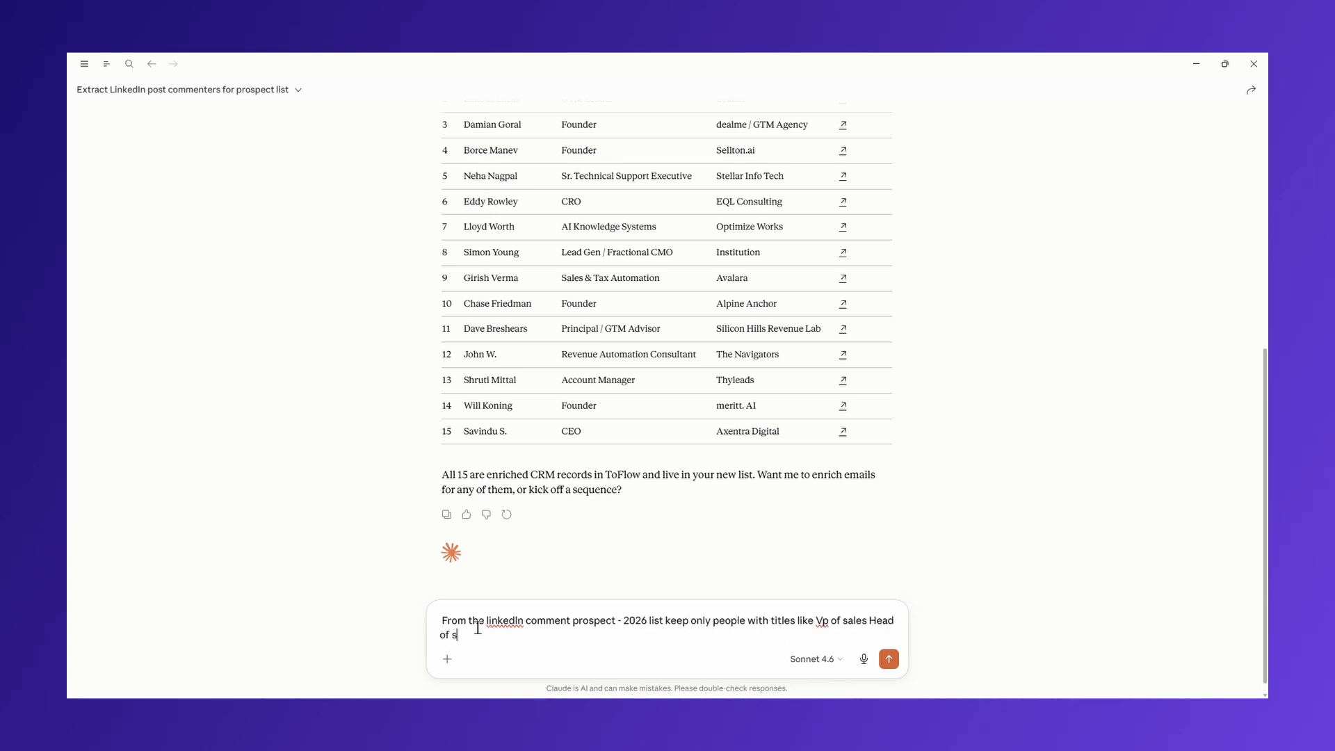
type("ales, Sales Director , SDR Manager or Founder - at companies betwe")
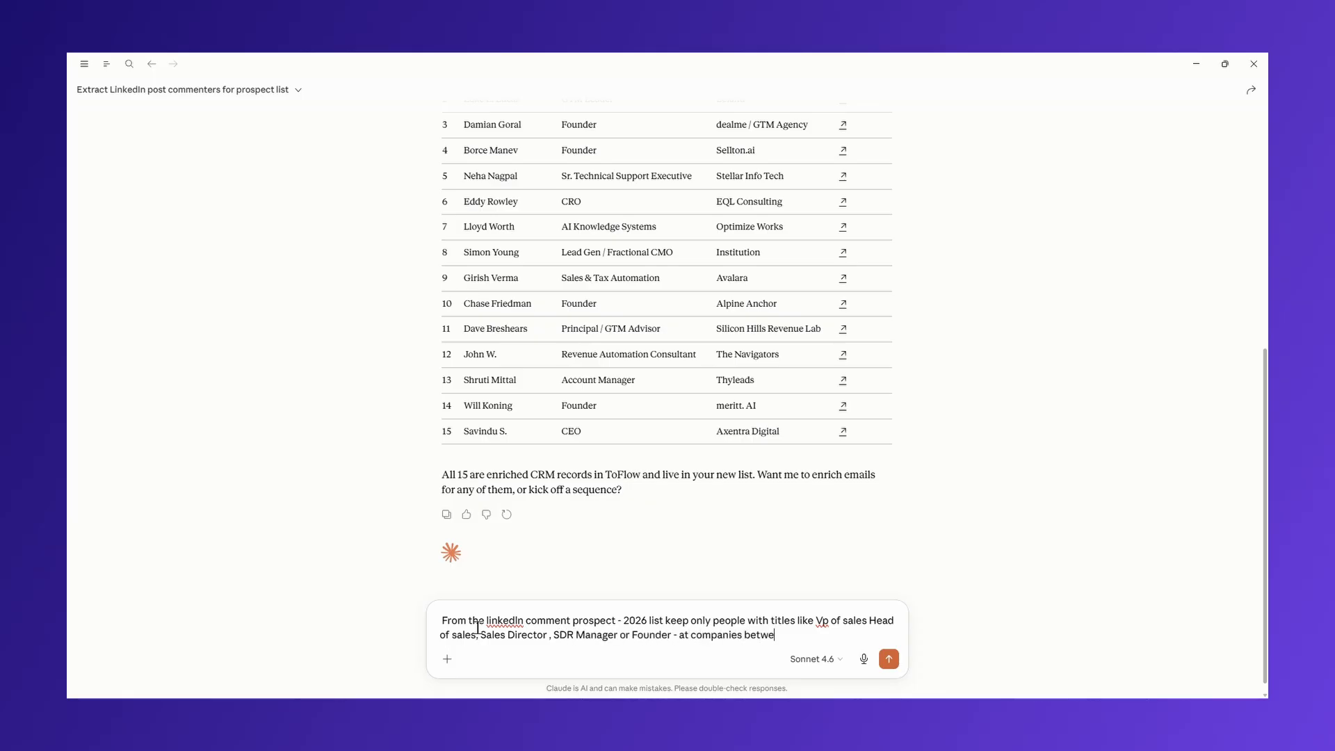
type("en 10 and 500 employees. move everyone")
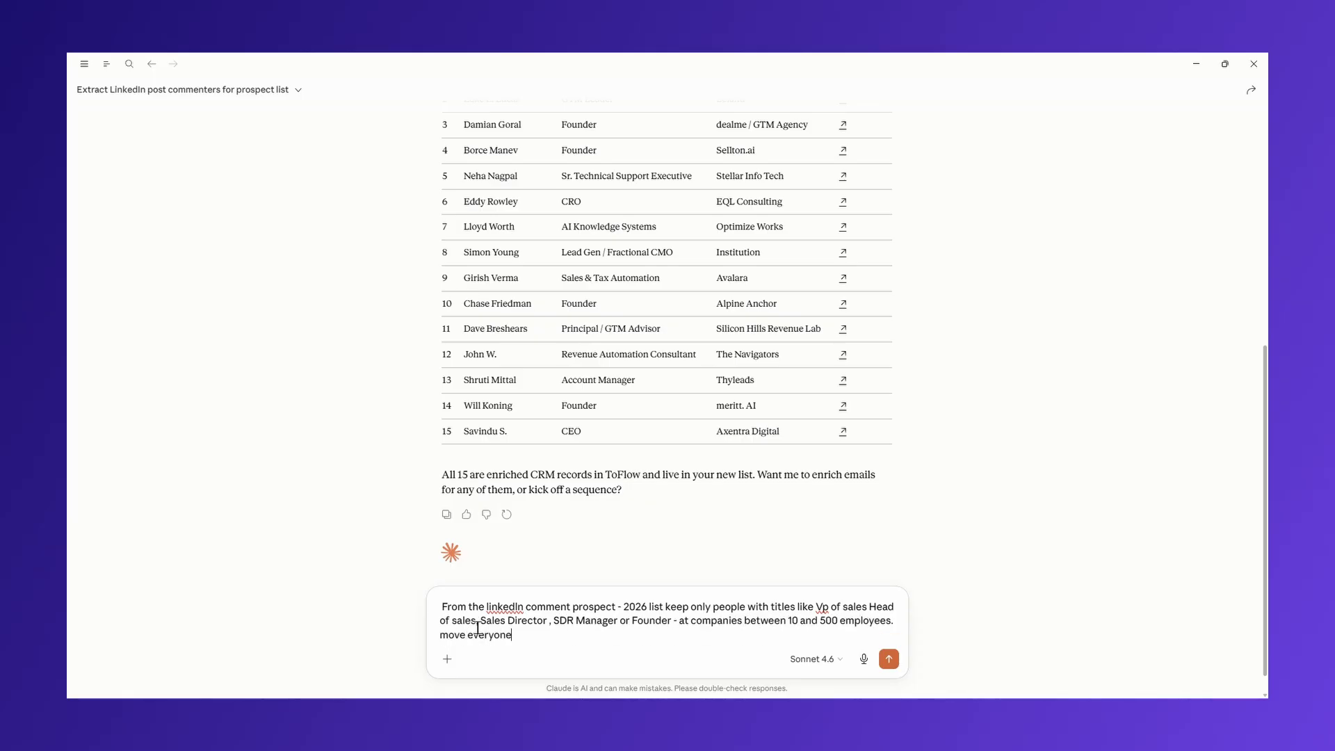
type(" else to a seprate list called \"LinkedIn Comments - Not Quali")
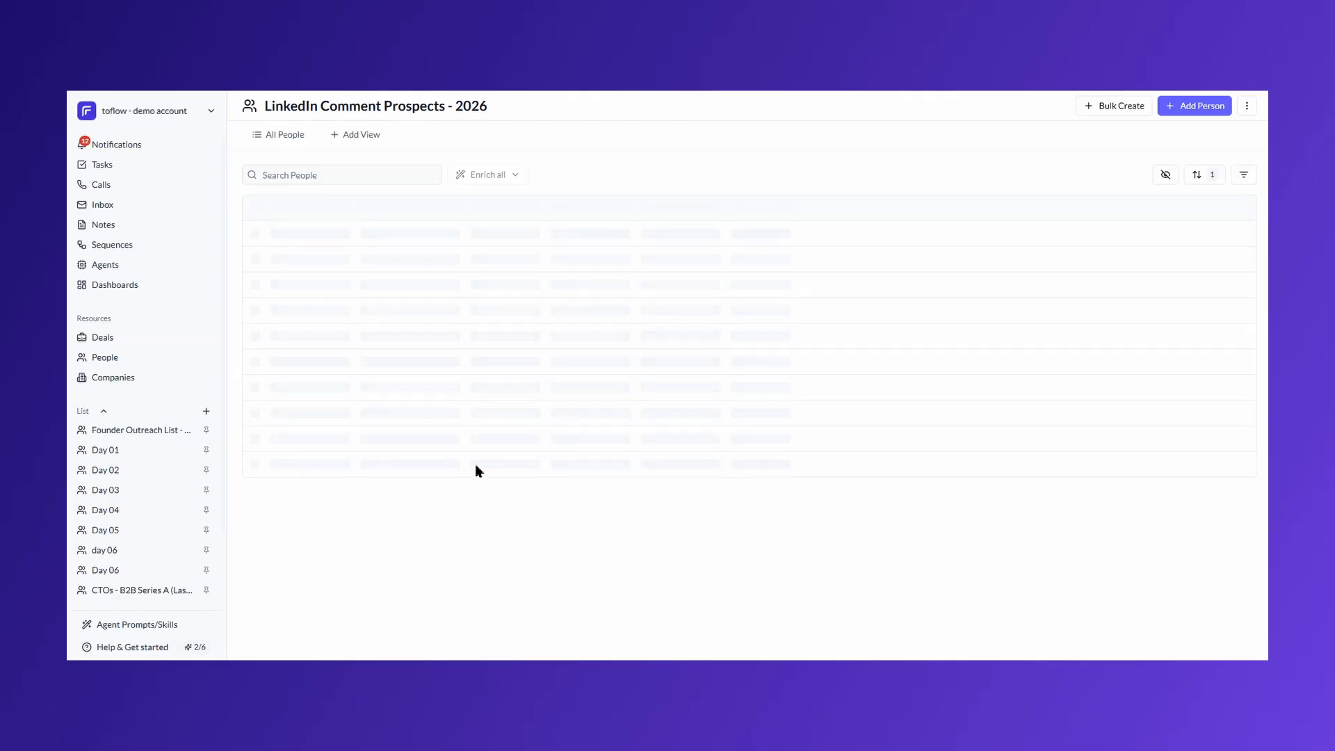
Step: Review the people in the LinkedIn Comments - Not Qualified list and return to the LinkedIn Comment Prospects - 2026 list
scroll(144, 590, "down", 2)
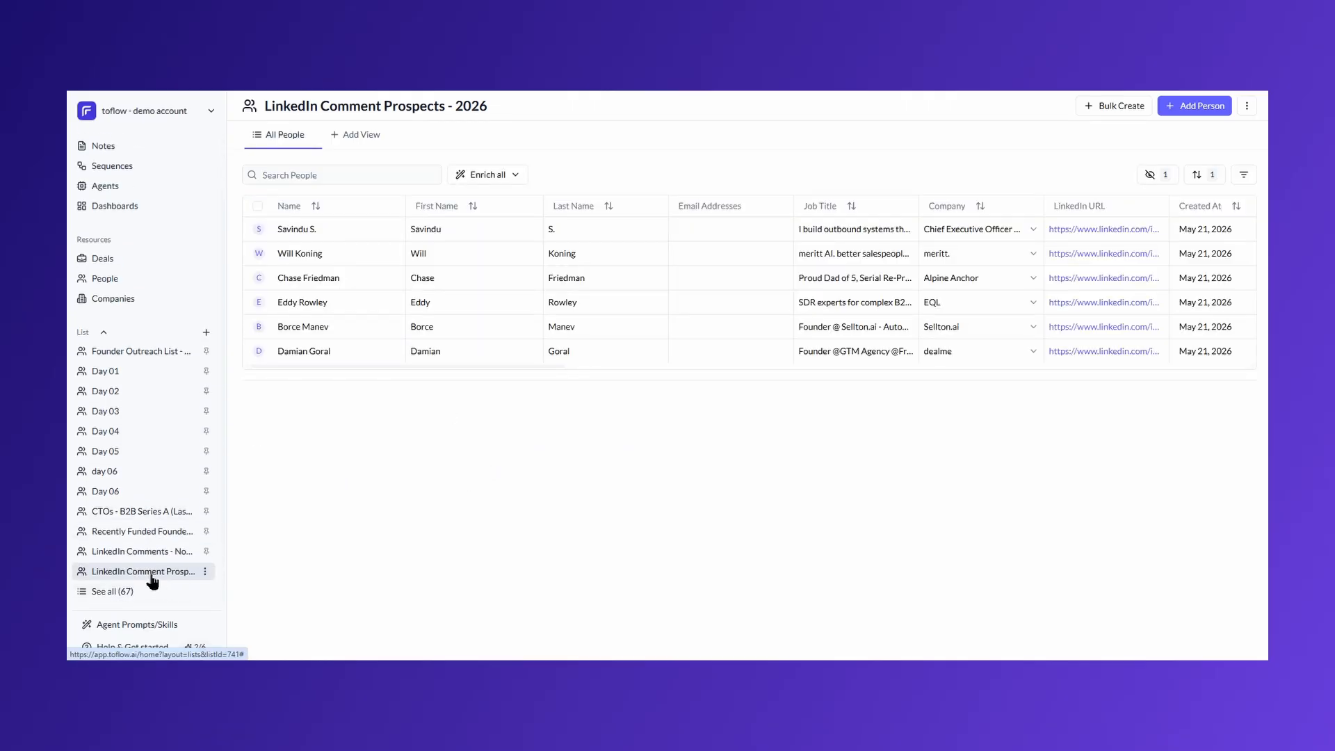
left_click(143, 551)
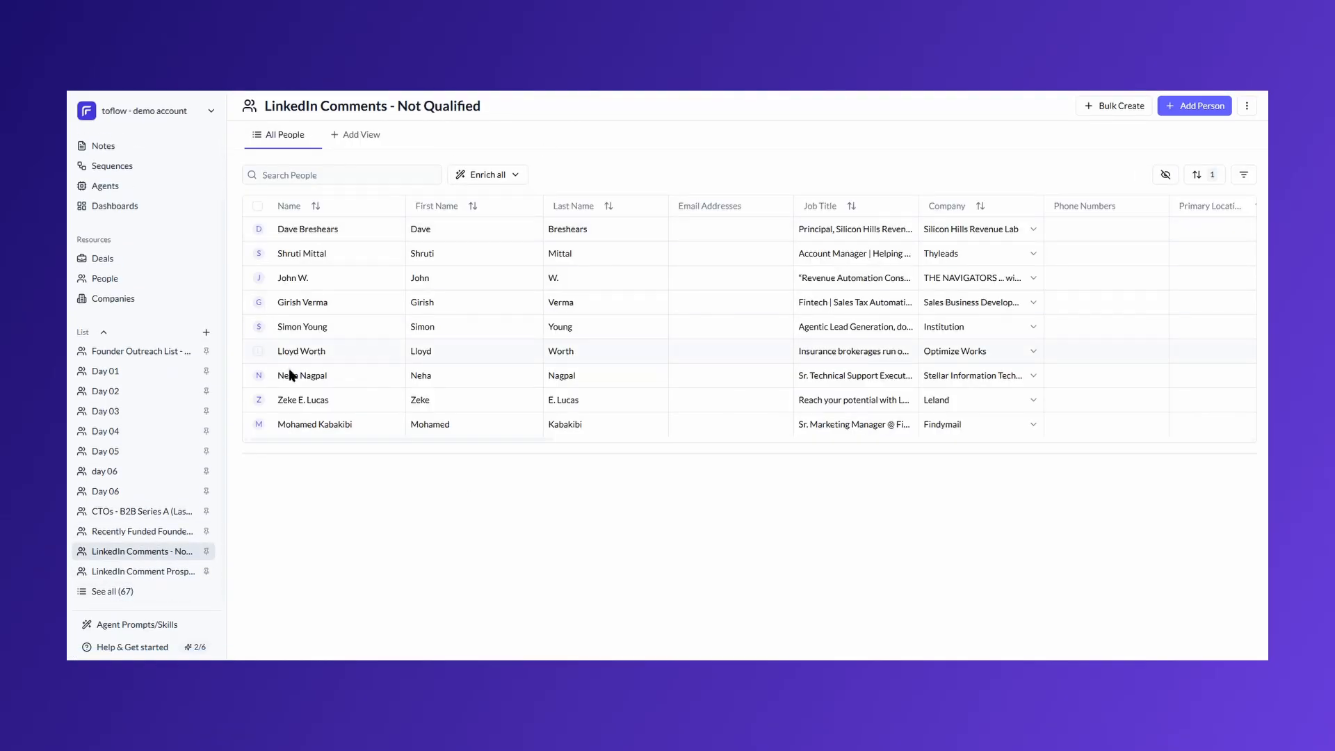
left_click(179, 571)
Step: View the EQL prospect's record and examine the work experience on the linked LinkedIn profile
left_click(307, 303)
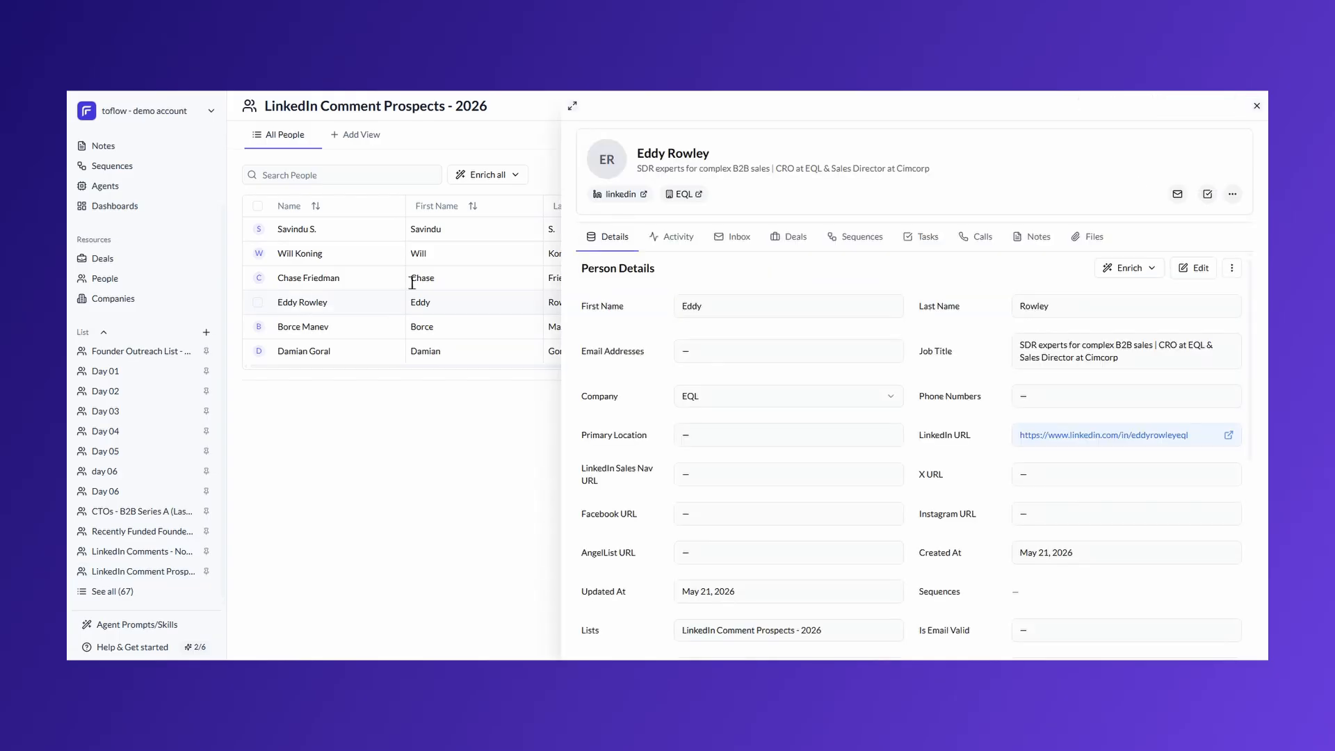
left_click(637, 195)
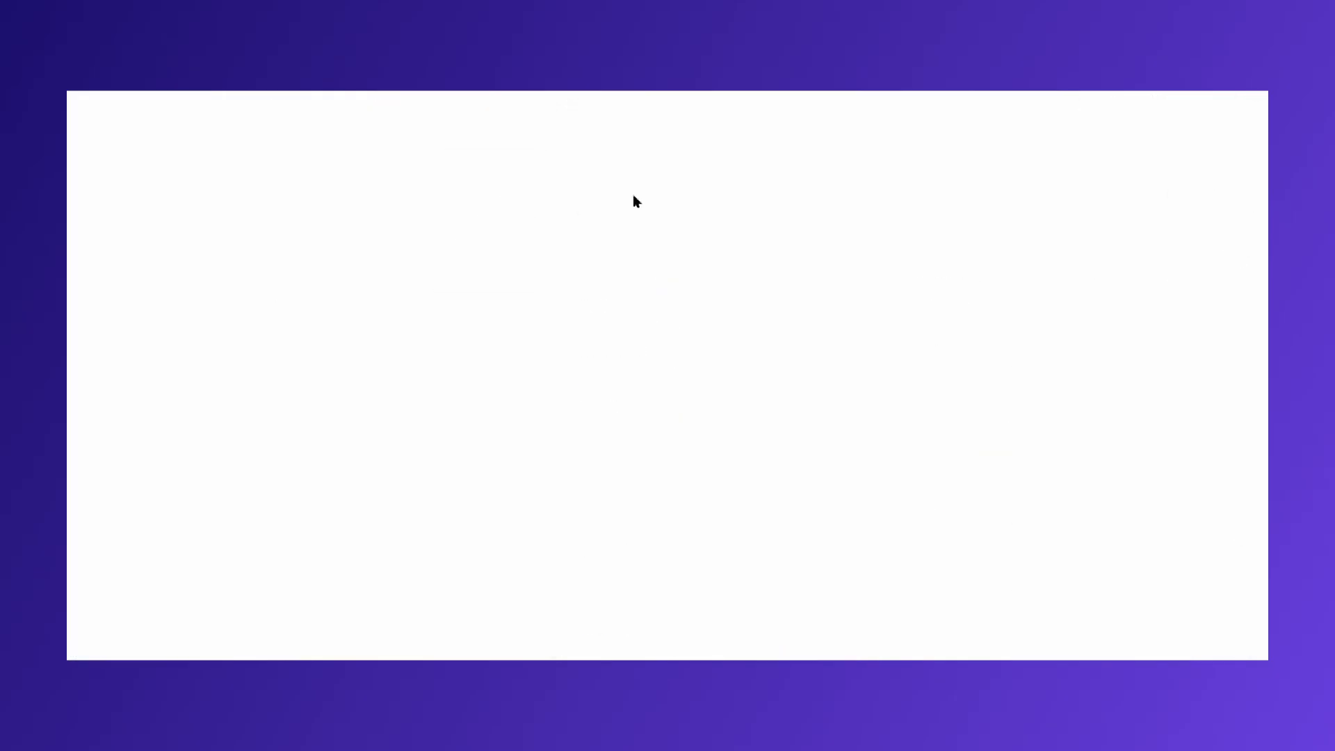
scroll(324, 304, "down", 5)
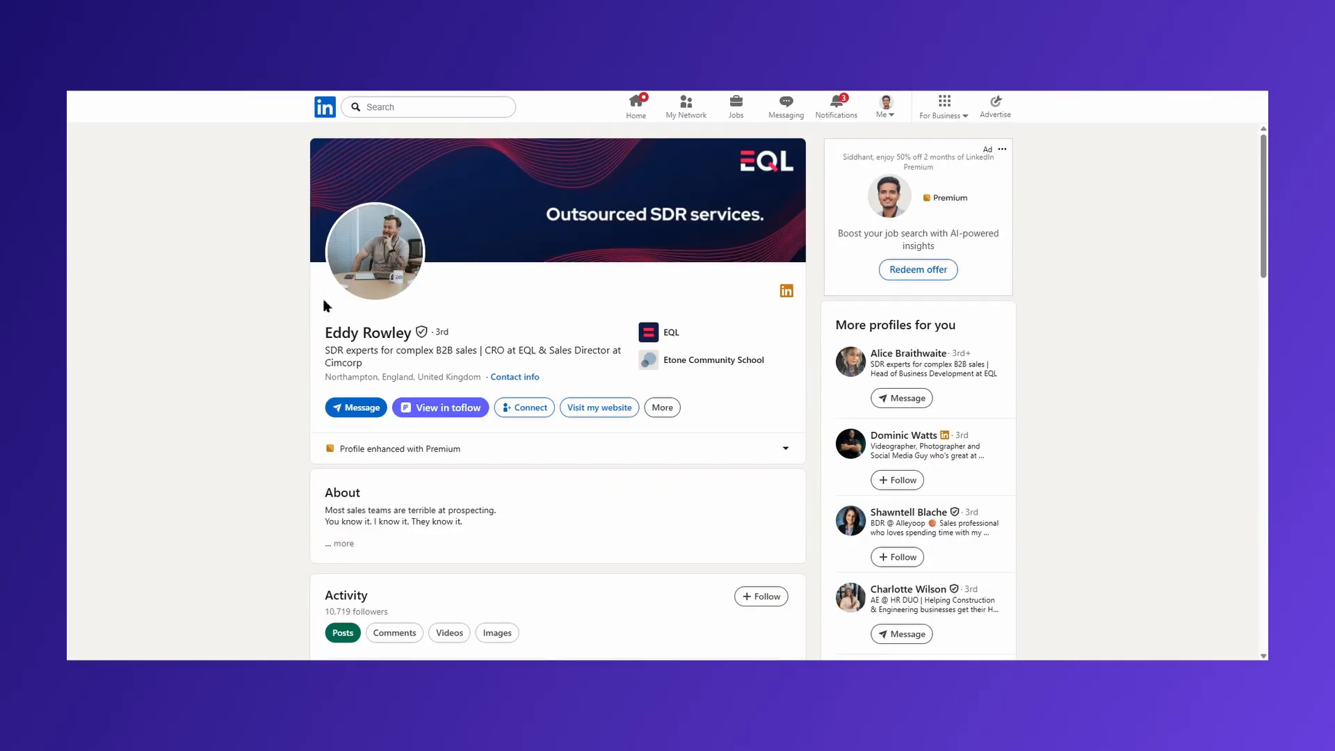
scroll(324, 305, "down", 10)
scroll(427, 474, "down", 5)
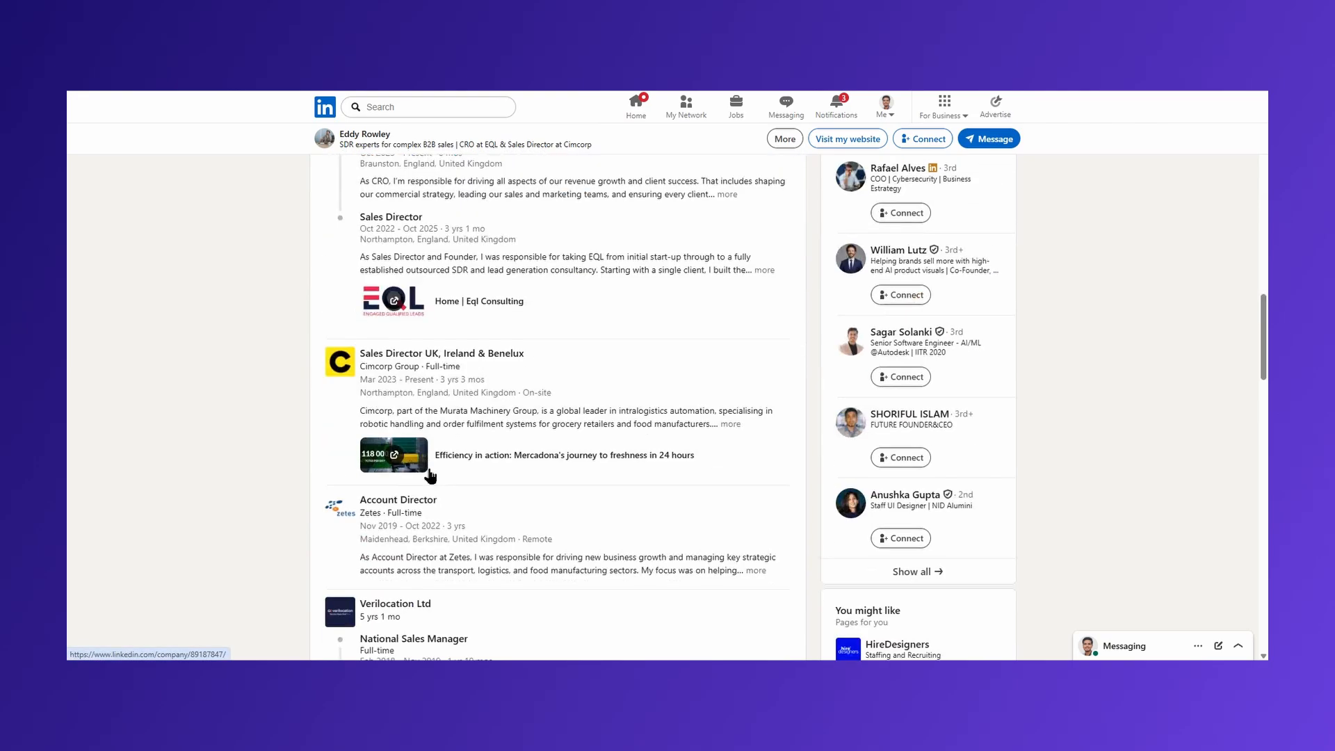
scroll(427, 474, "up", 10)
scroll(427, 474, "down", 9)
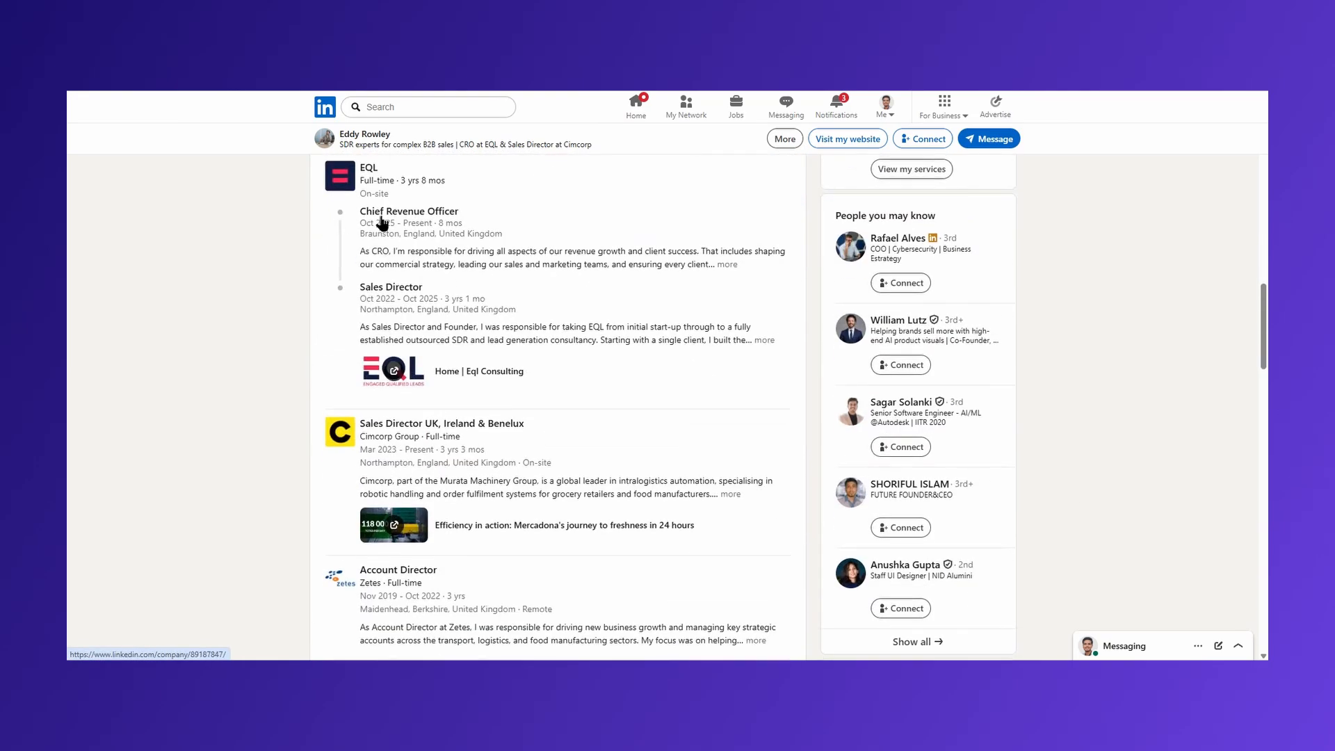
scroll(381, 223, "down", 3)
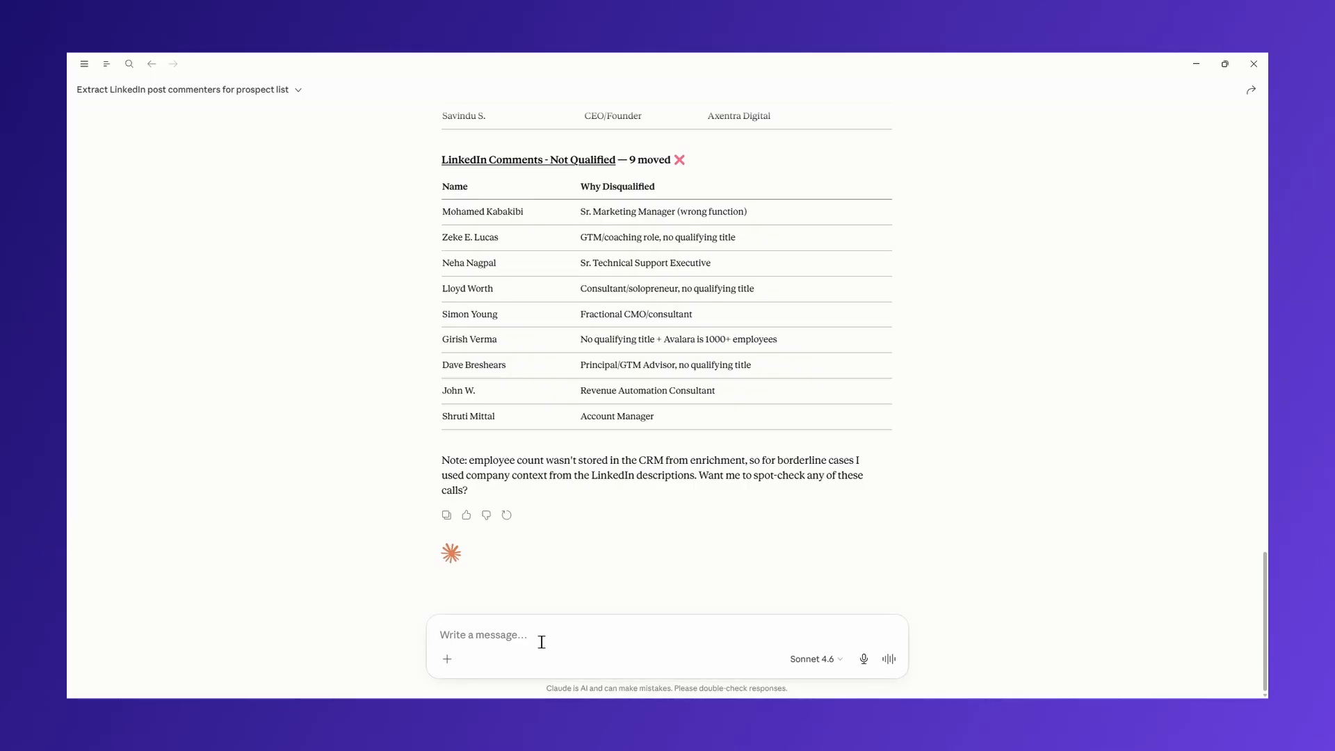
Step: Ask Claude for a 3-step sequence for "Linkdin comment prospects -2026": casual post-topic connection request, one-line no-pitch message after 3 days, short, direct, outcome-focused email after 5 more
type("Create a 3 step outreach sequence for the \"Linkdin commentr \"")
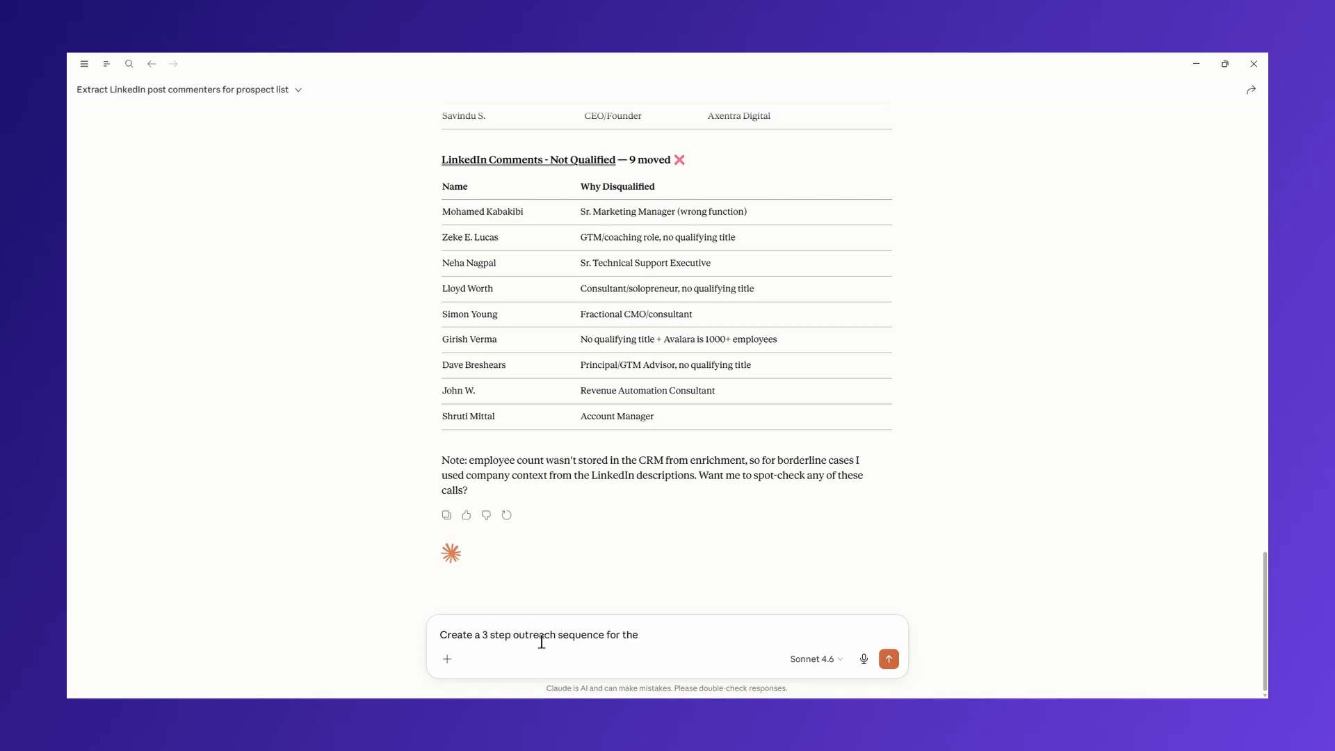
key("BackSpace")
key("BackSpace")
type("prospects -2026")
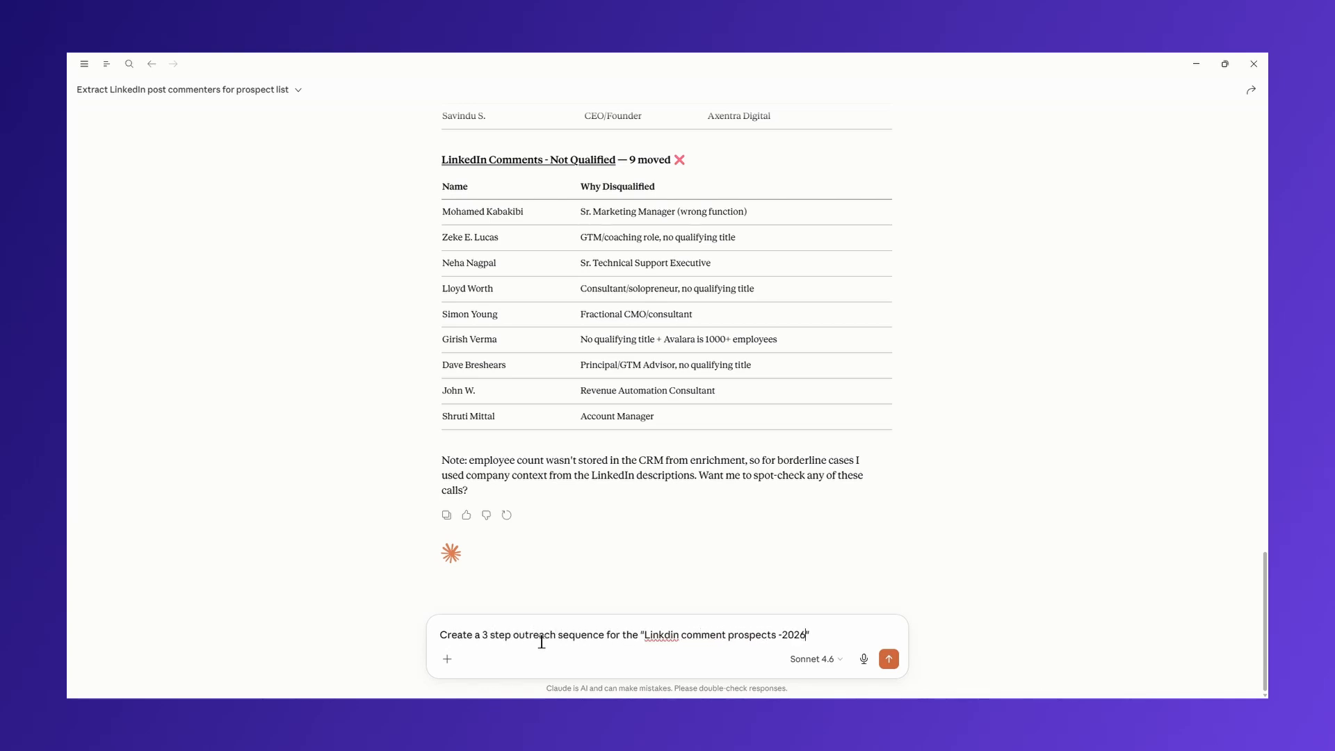
type(" list \" . Step 01 is a linkdin connecti")
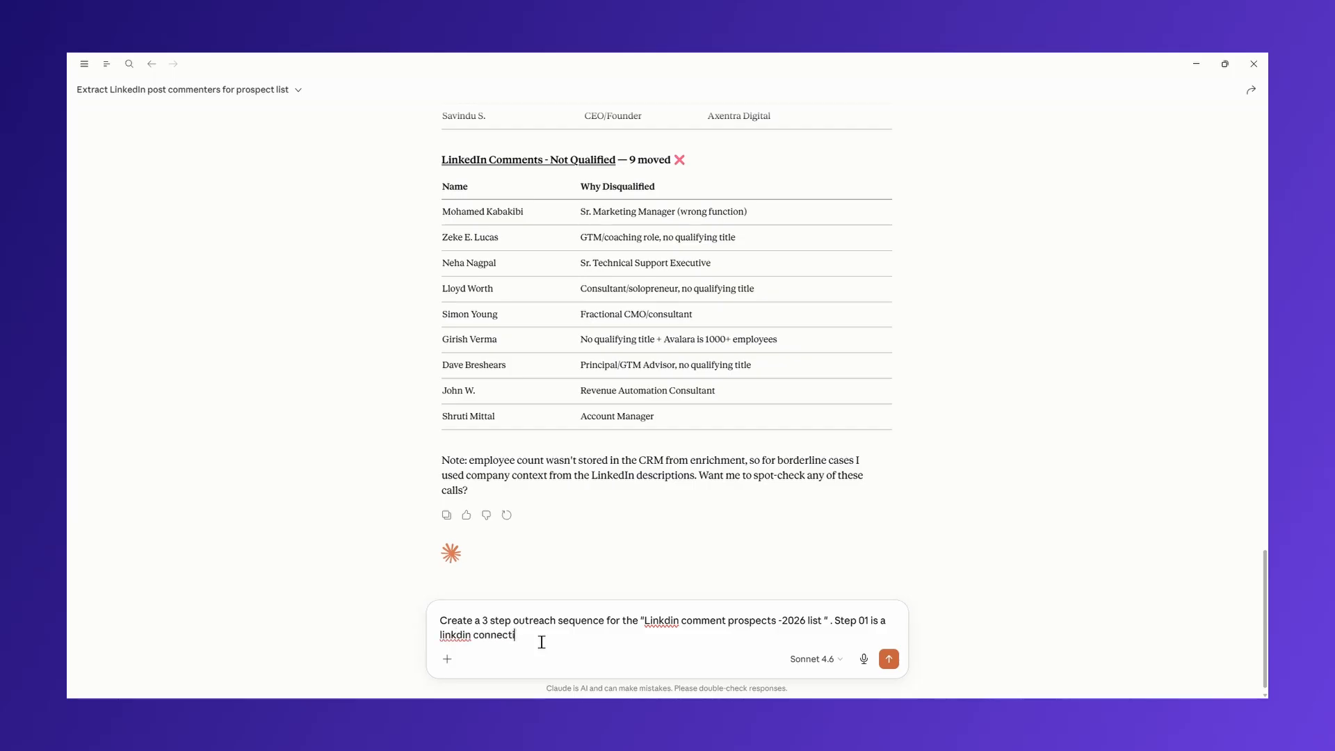
type("on request - refrence the topic of the pos")
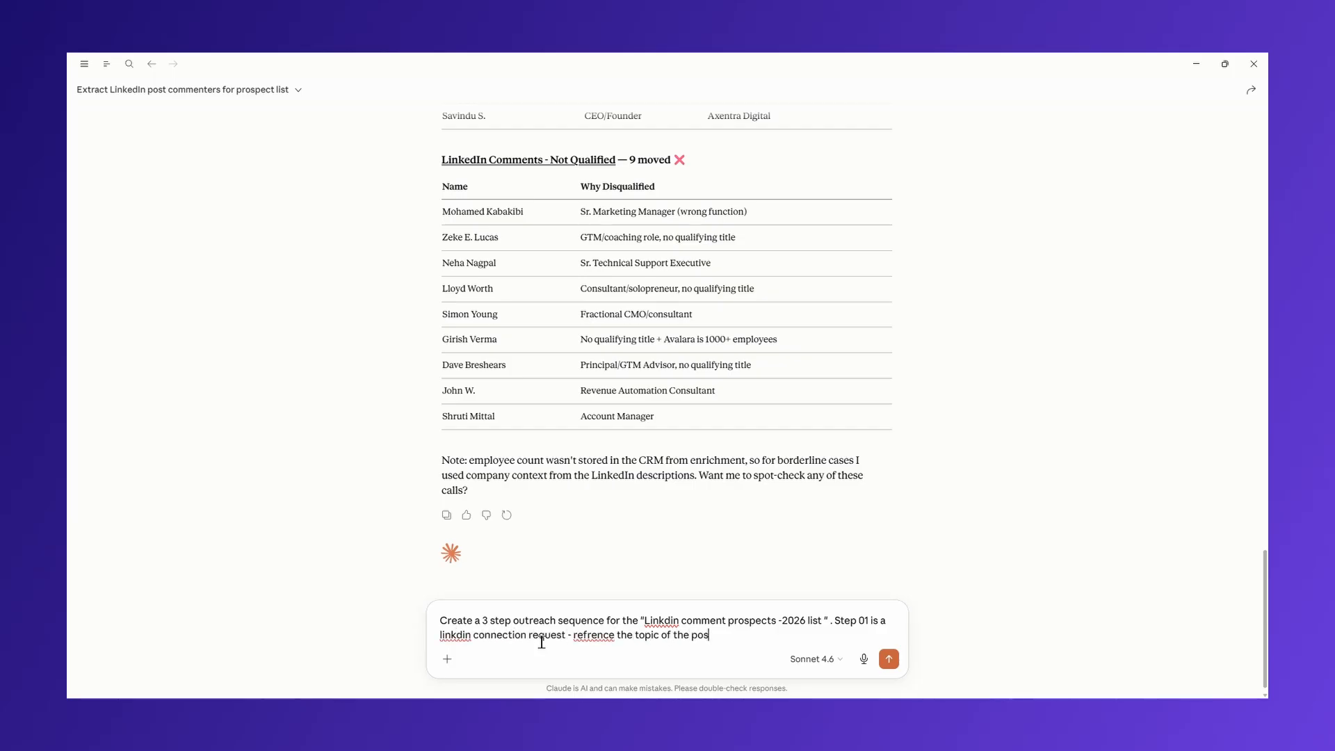
type("t they commented on, keep it cas")
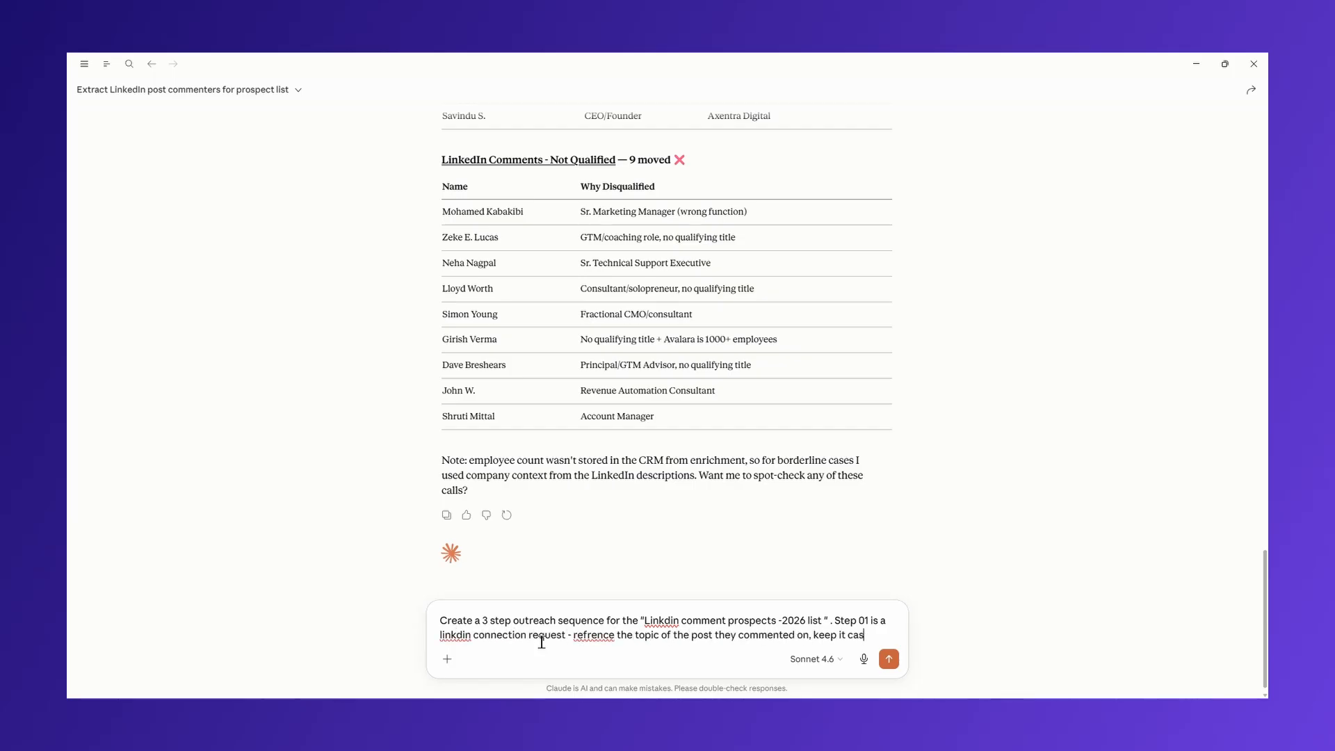
type("ual. step 02 is a follow up linkedi")
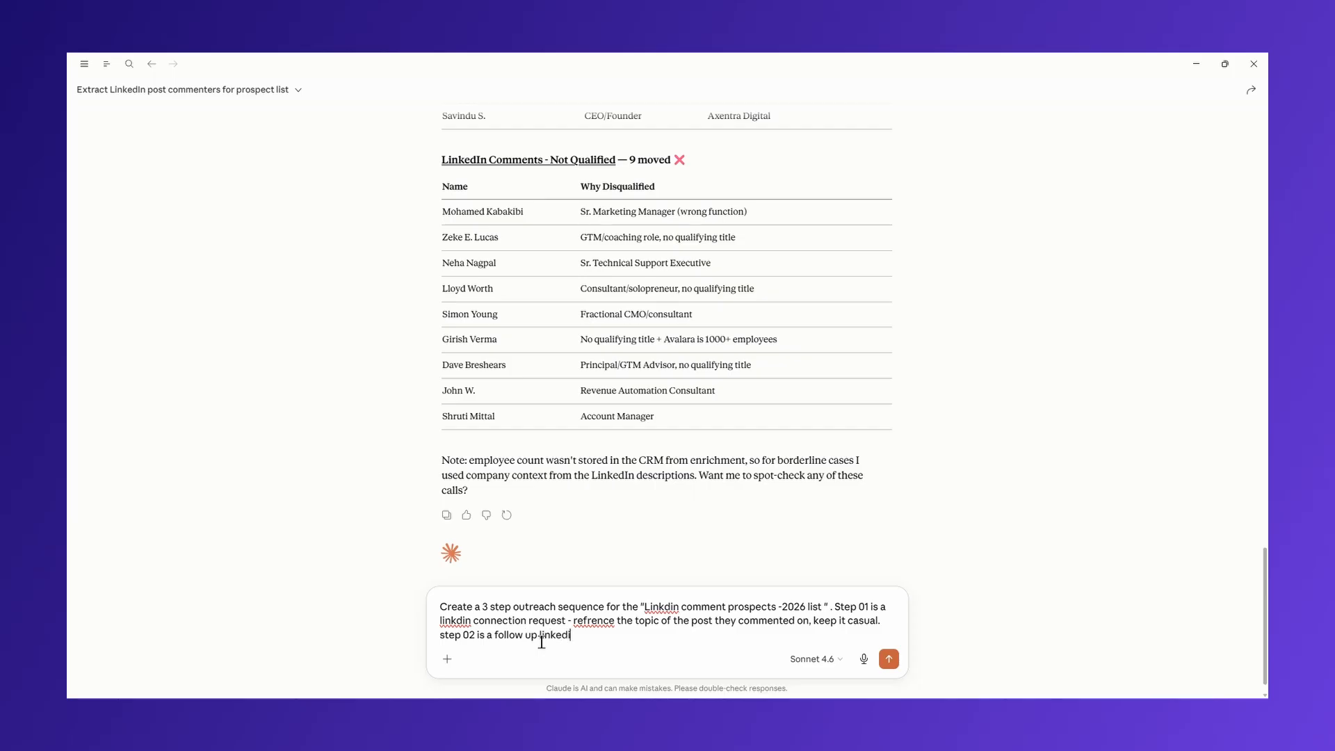
type("n message 3 days later - one line, no pitc")
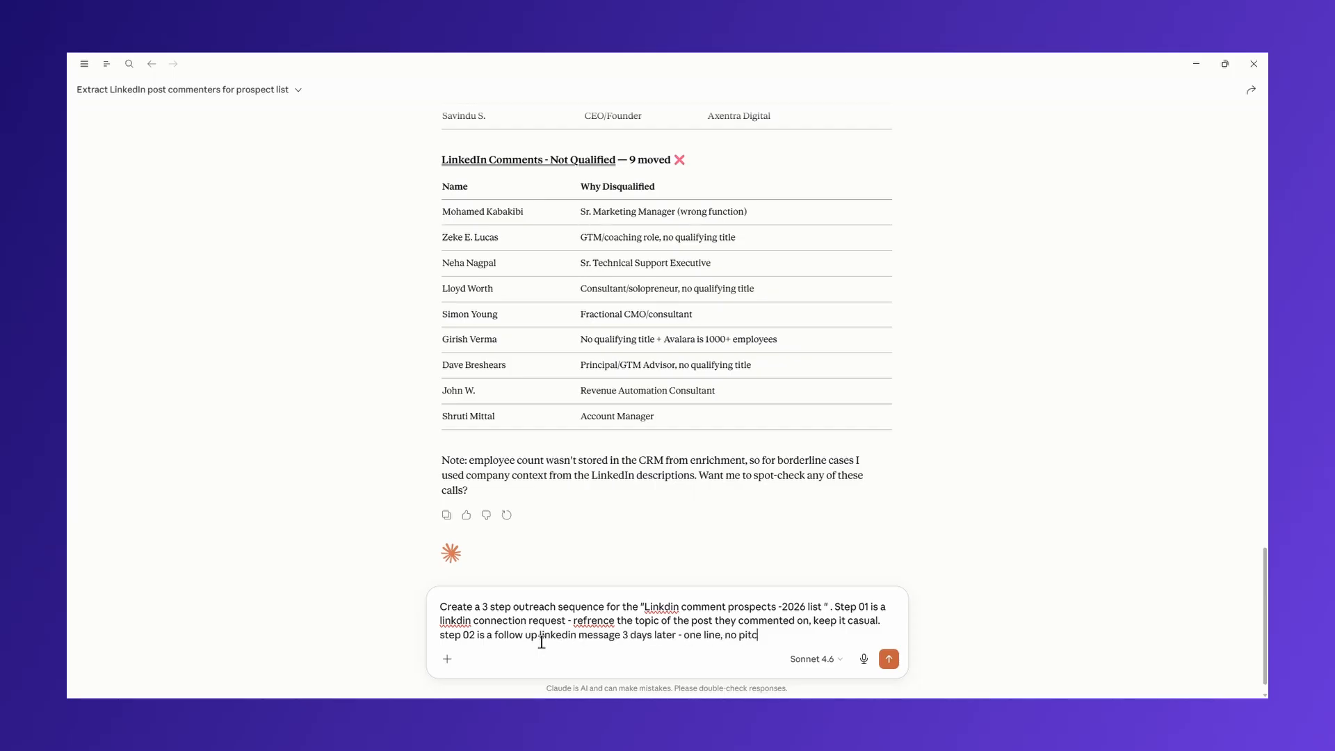
type("h. step 03 is an emai 5 days after that")
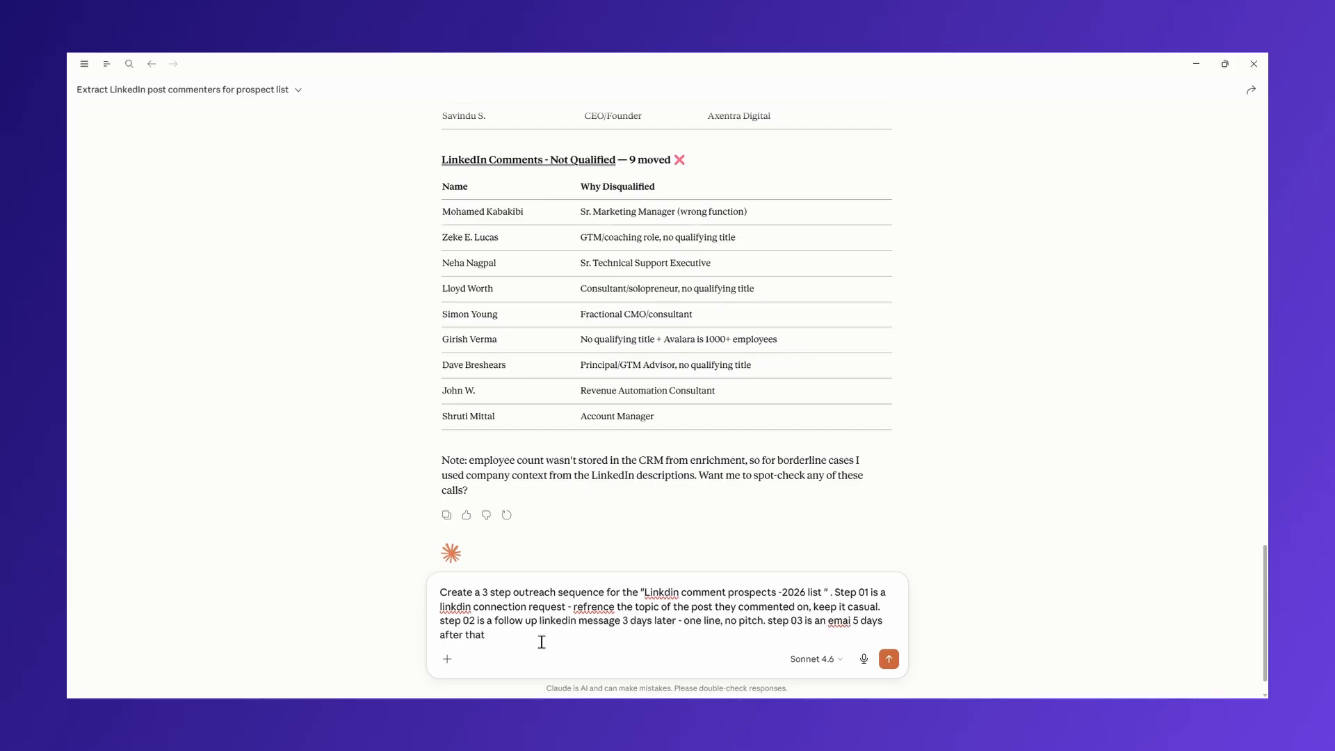
type(" - short , direct, outcome focused.")
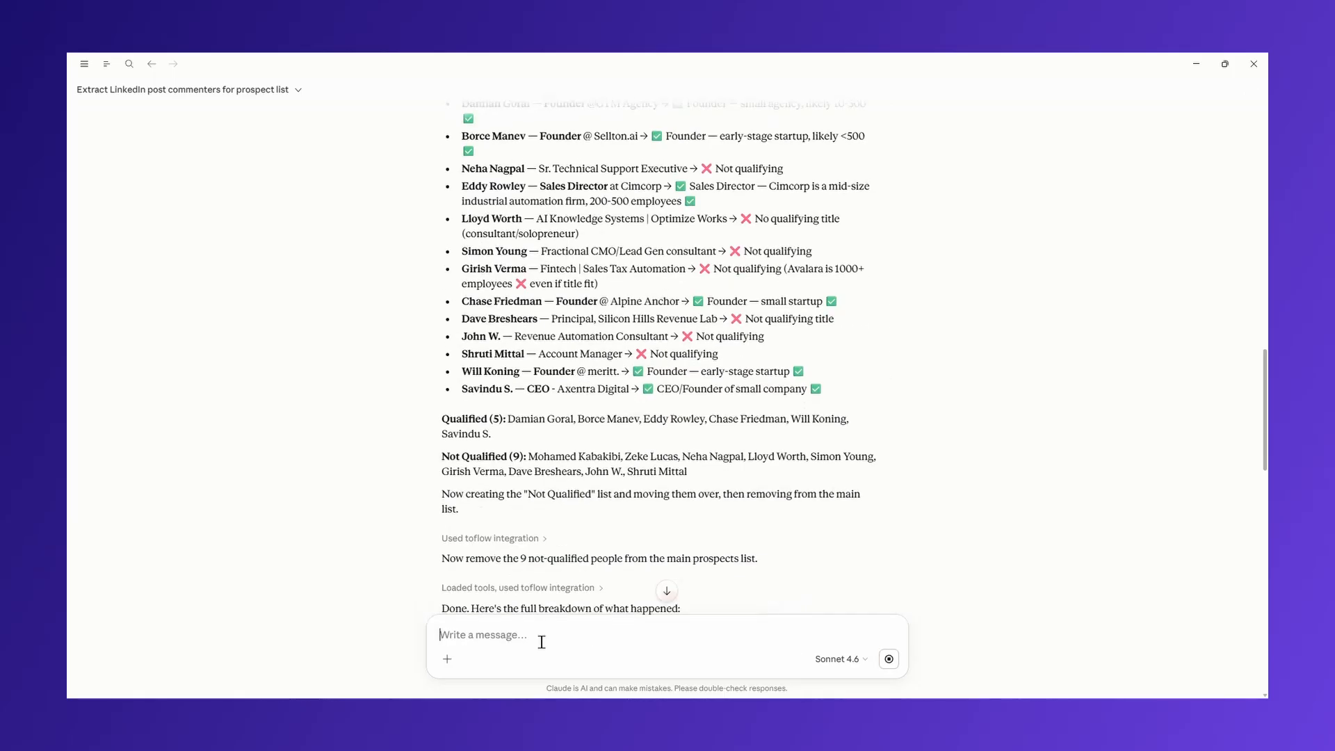
key("Return")
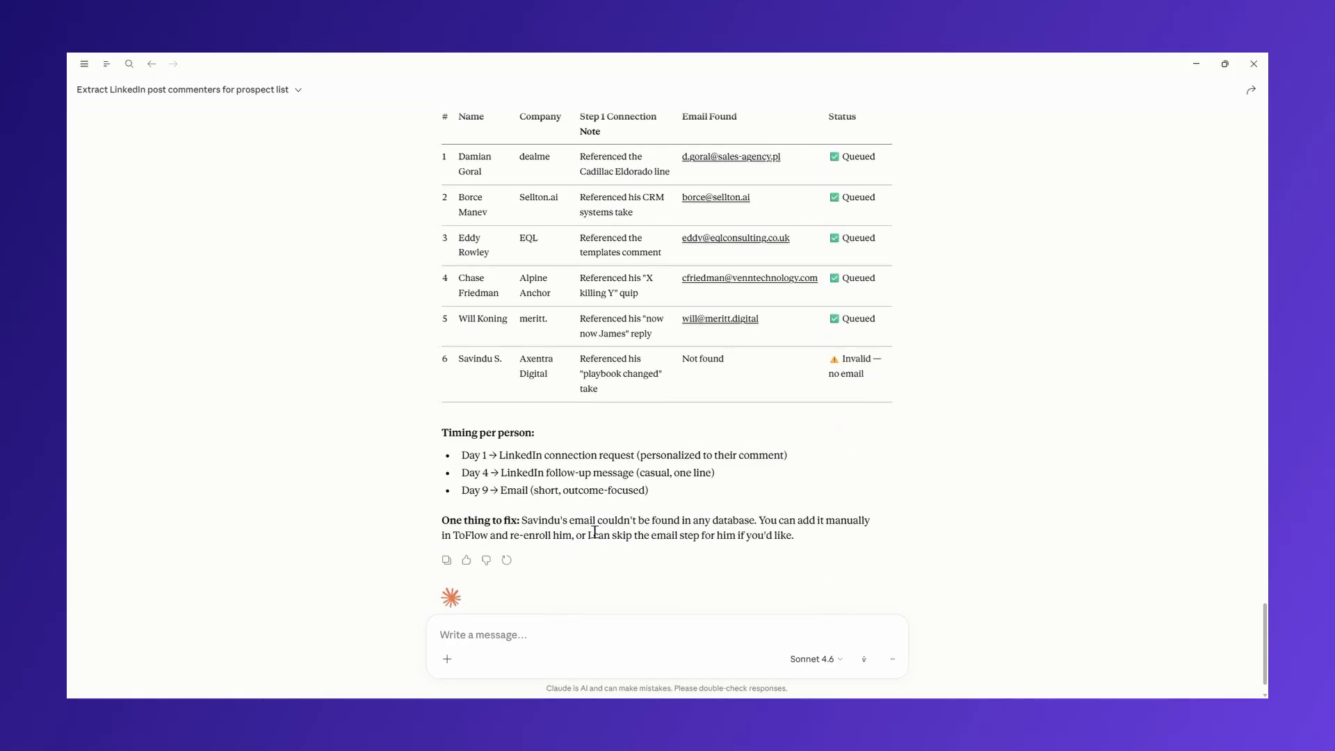
Step: Review Claude's outreach summary and open the linked LinkedIn Comment Prospects - 2026 Outreach sequence in toflow
scroll(595, 532, "up", 5)
left_click(661, 356)
left_click(763, 420)
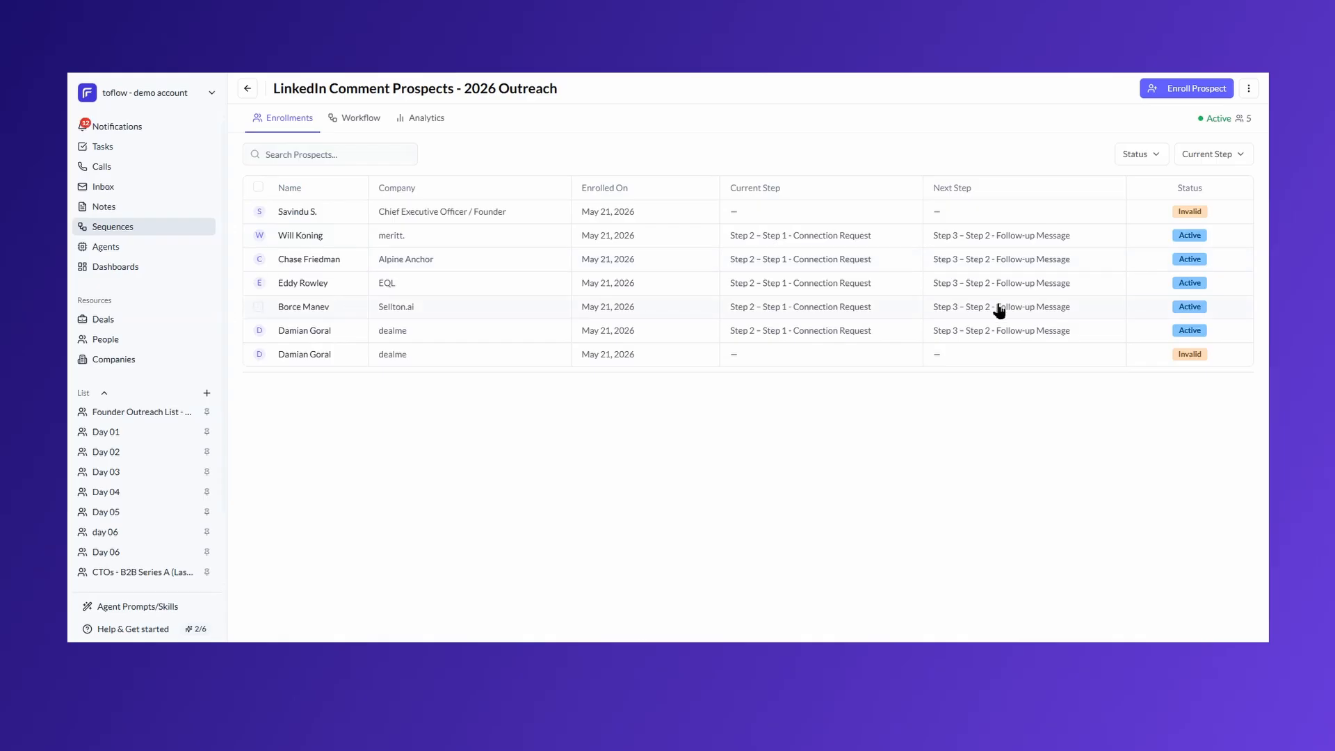
Step: Examine the Sellton.ai founder's enrollment, reading the wording of the connection request, follow-up message and email steps
left_click(311, 308)
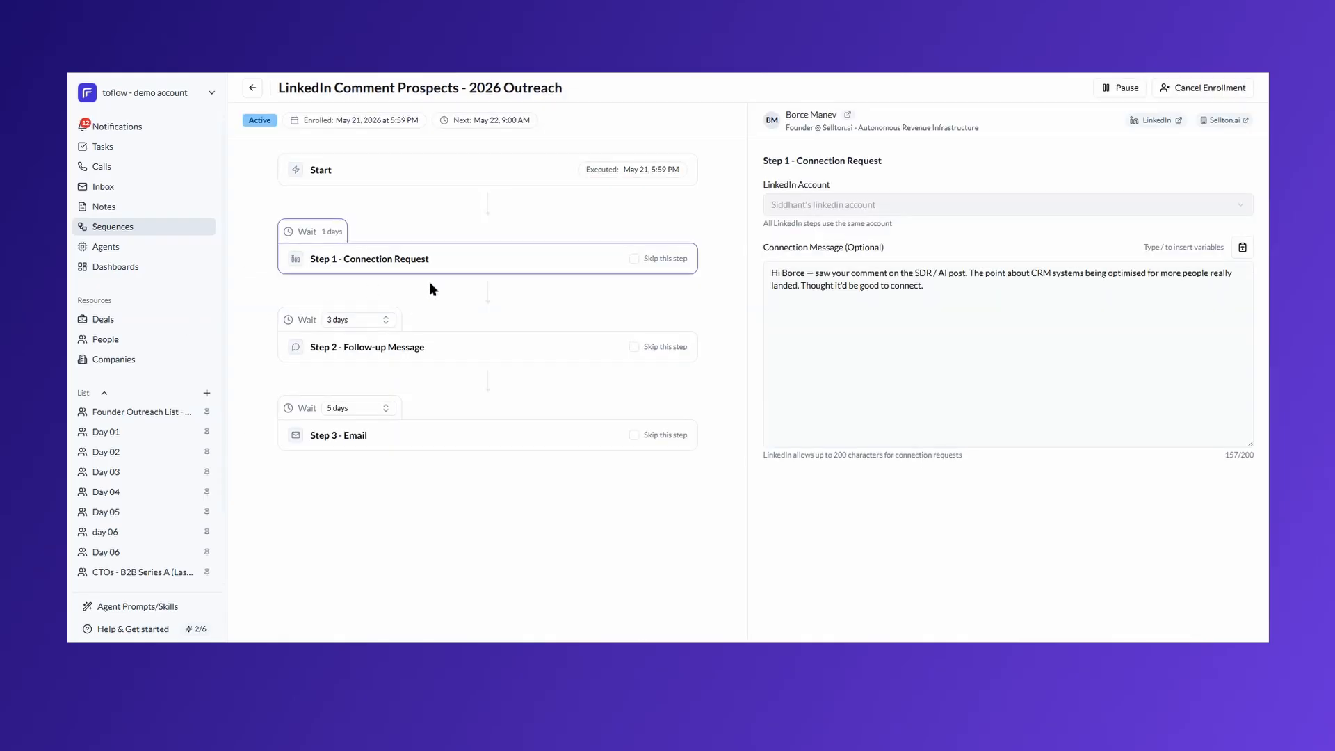
left_click(469, 346)
left_click(453, 435)
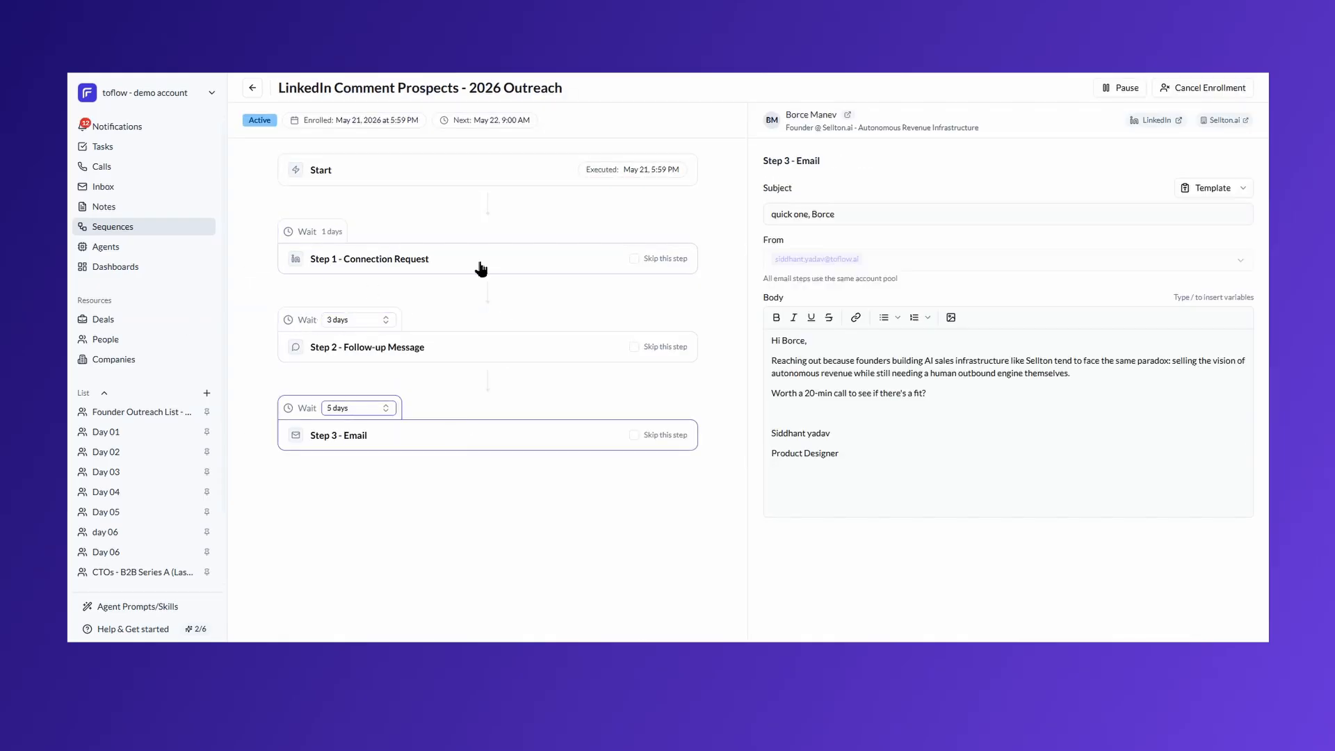
left_click(477, 260)
left_click_drag(770, 274, 1277, 310)
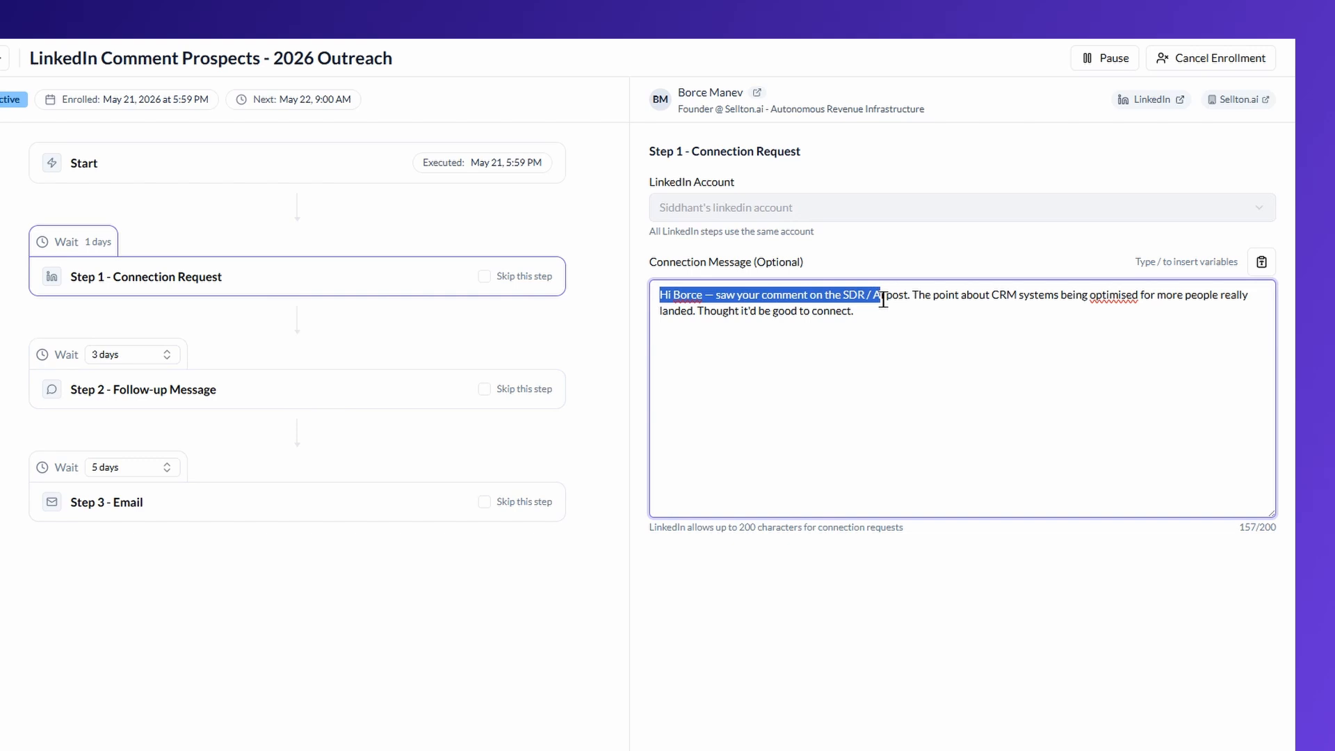
left_click(344, 577)
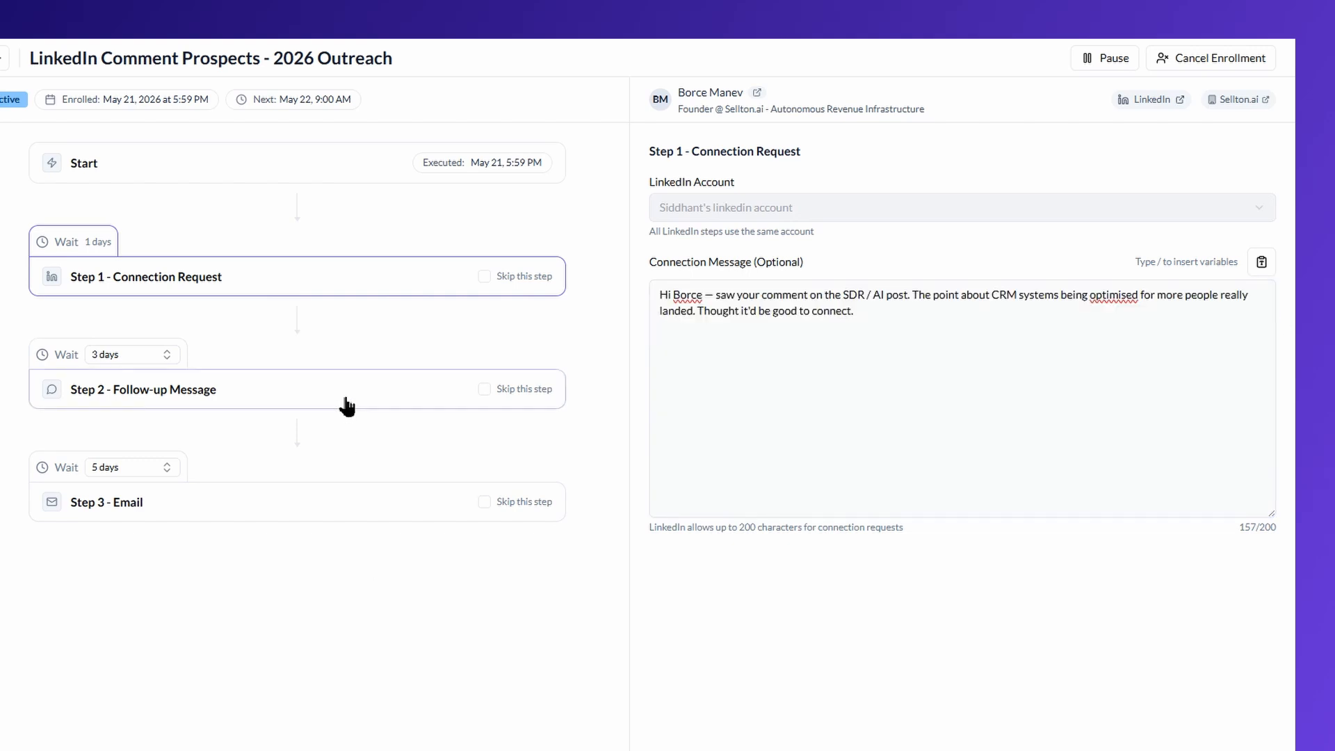
left_click(364, 511)
left_click_drag(660, 381, 816, 548)
left_click(459, 597)
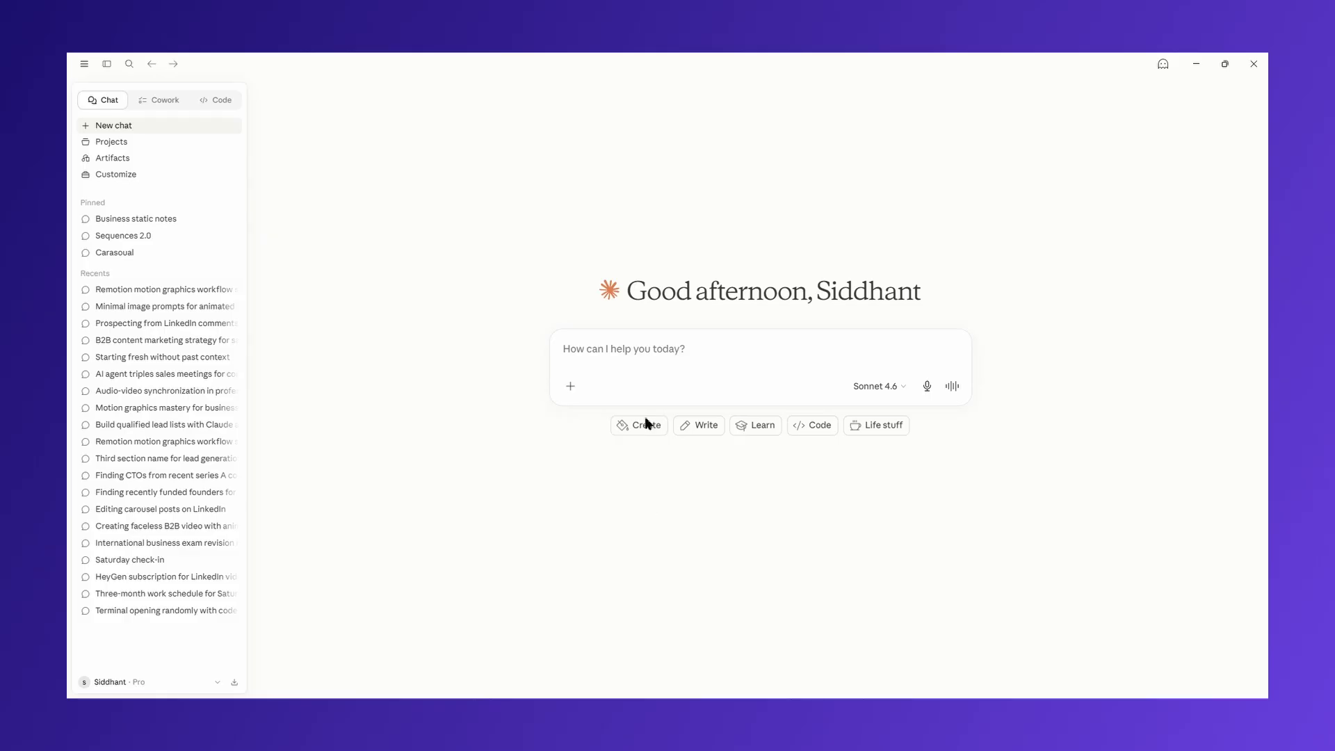
Step: Have Claude pull the pasted post's commenters, enrich name, job title, company and LinkedIn URL, and fill new toflow list "linkdIn comment prospects - 2026"
left_click(635, 352)
type("Here is linkdin post URL :")
key("ctrl+v")
type("Pull Everyone who commented. enrich their profiles. - name, job title, compnay, li")
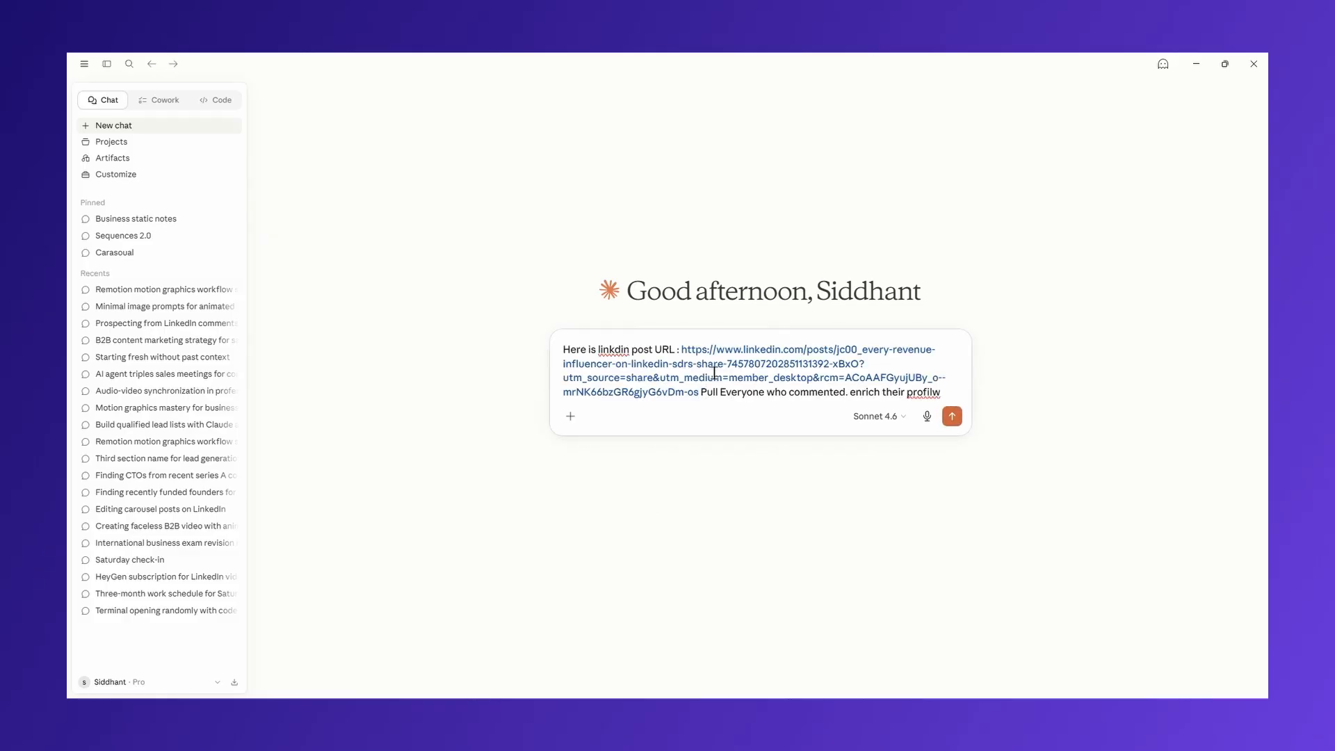
type("nkedn URL. Then Created a new list in toflow called l")
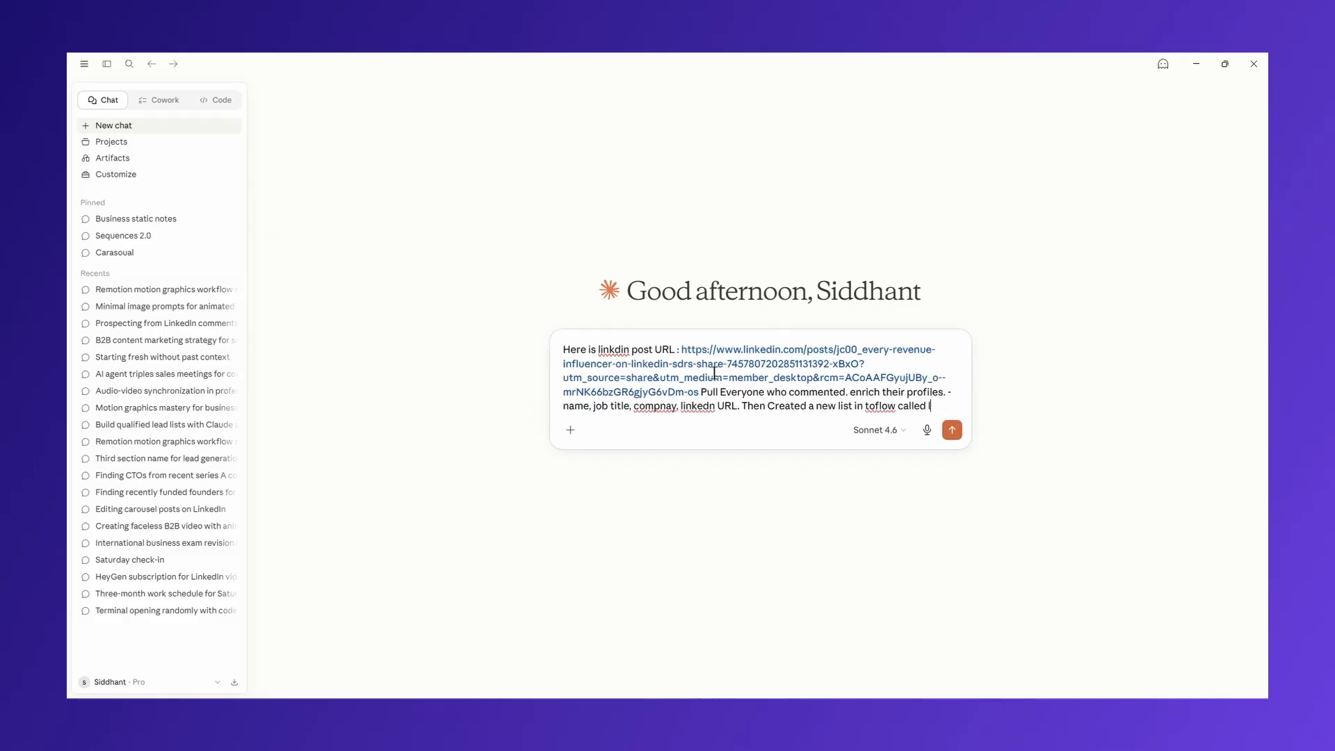
type("inkdIn comment prospects - 2026 and add them all to it.")
key("Return")
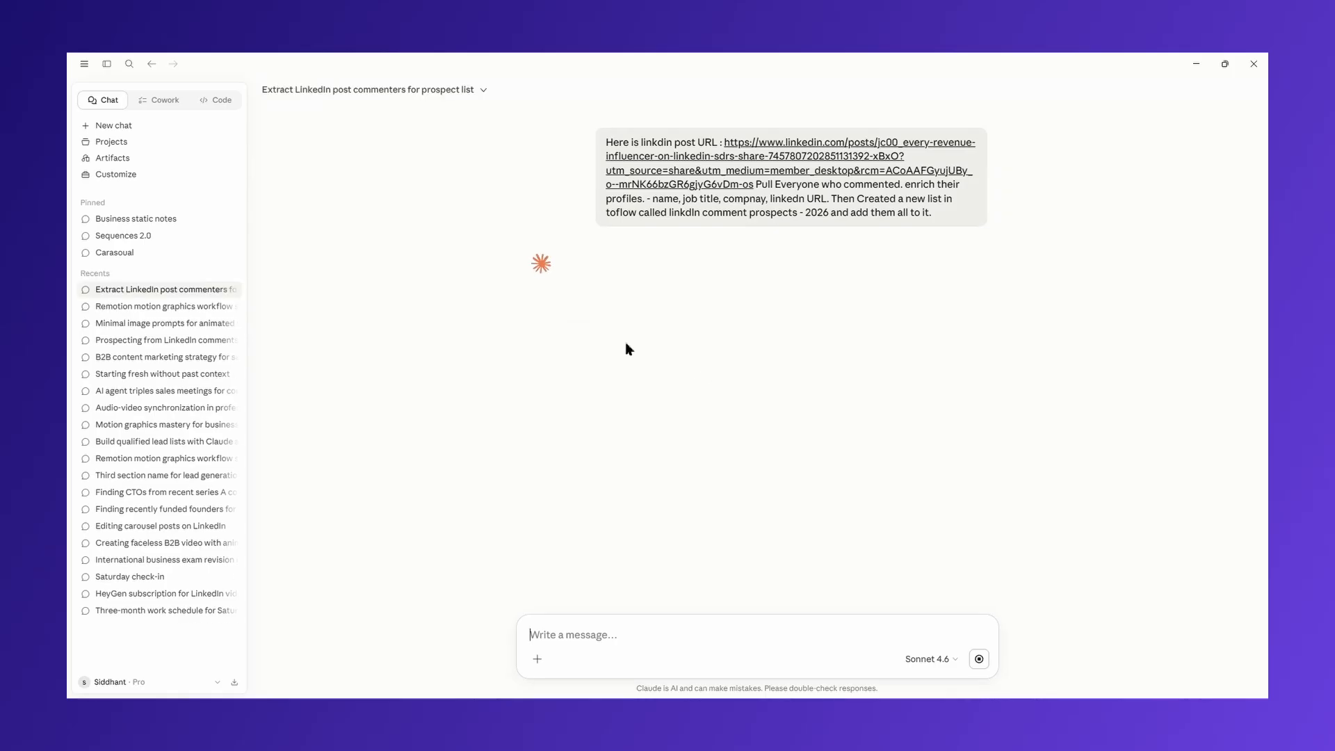
Step: Review Claude's commenter summary with the sidebar hidden, open the linked prospect list and view the Thyleads account manager's record
left_click(610, 491)
key("ctrl+b")
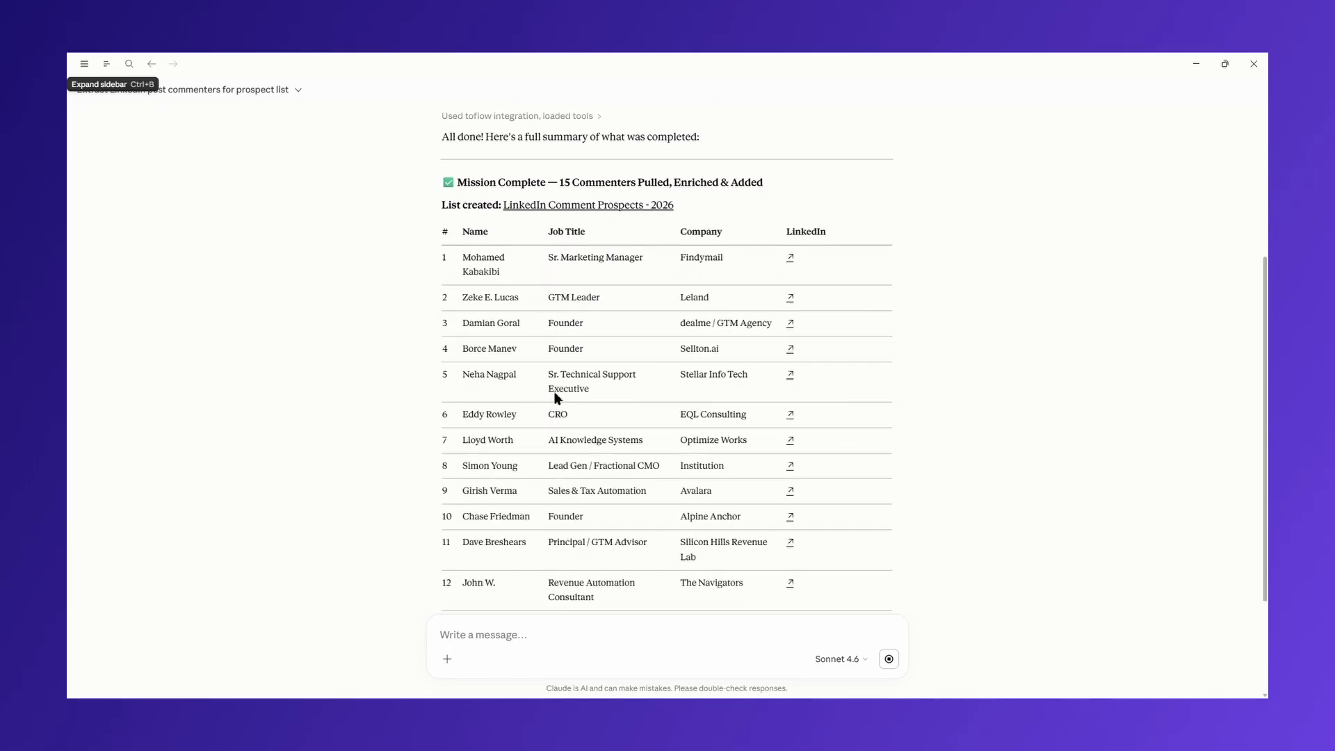
scroll(556, 398, "up", 3)
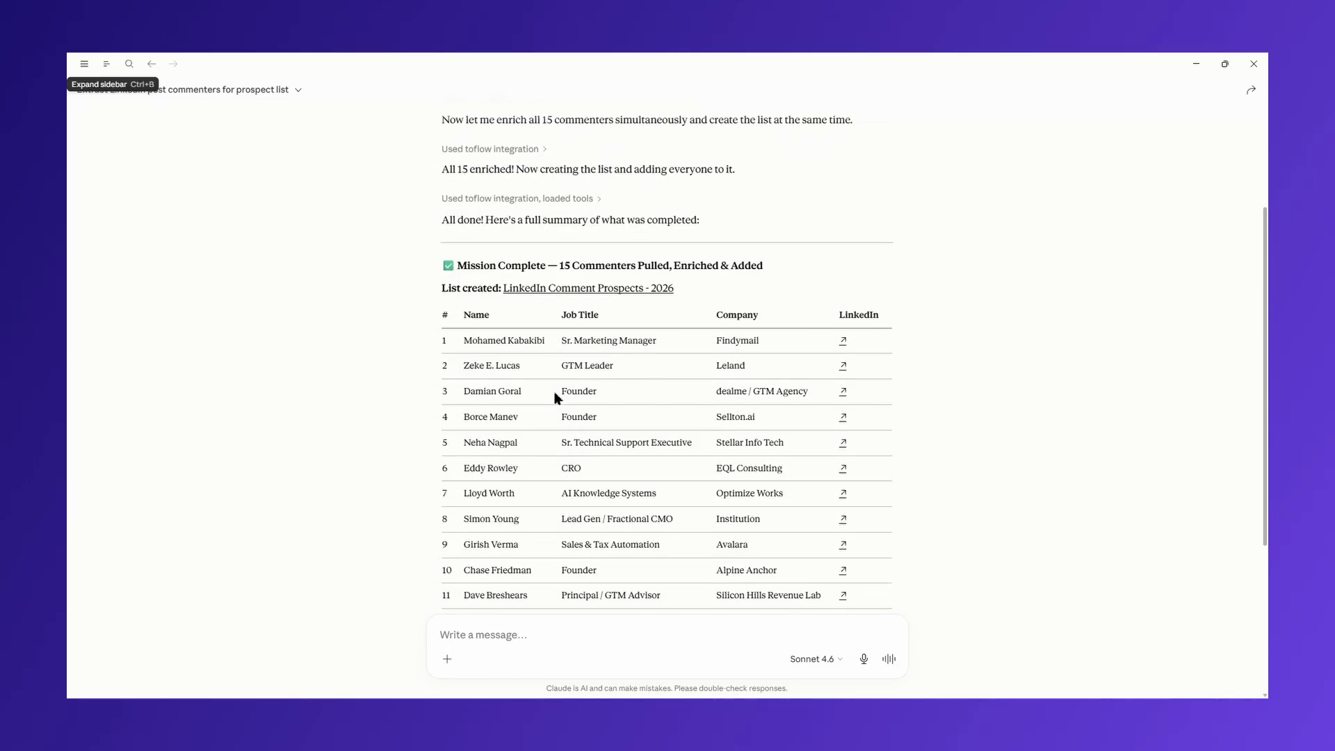
left_click(623, 292)
left_click(739, 431)
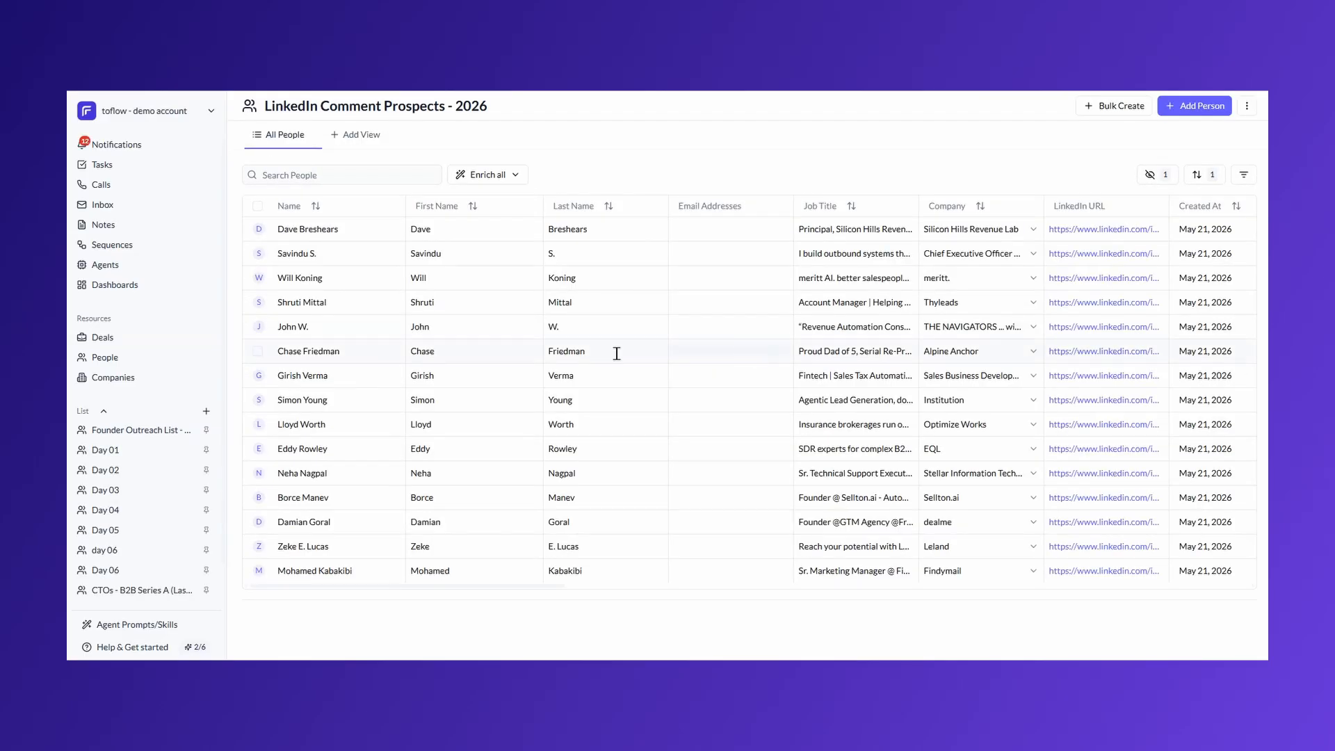
left_click(299, 303)
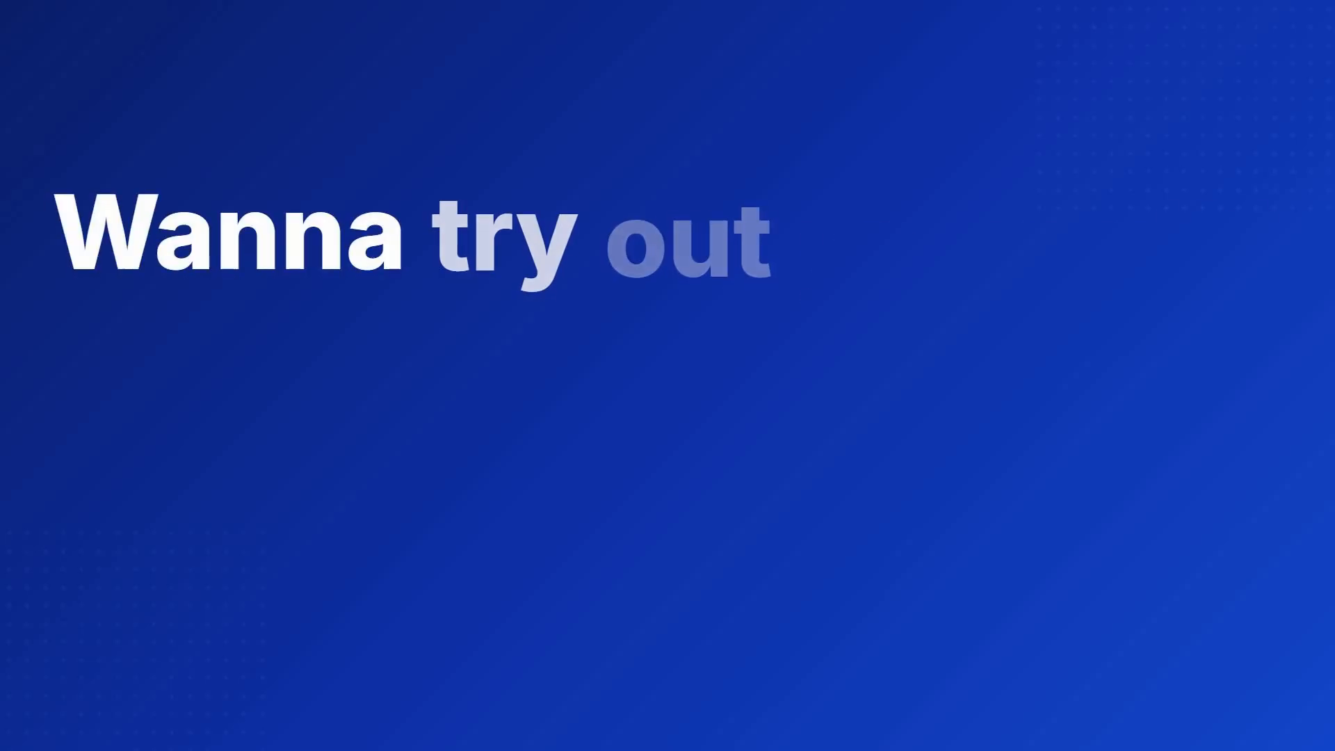